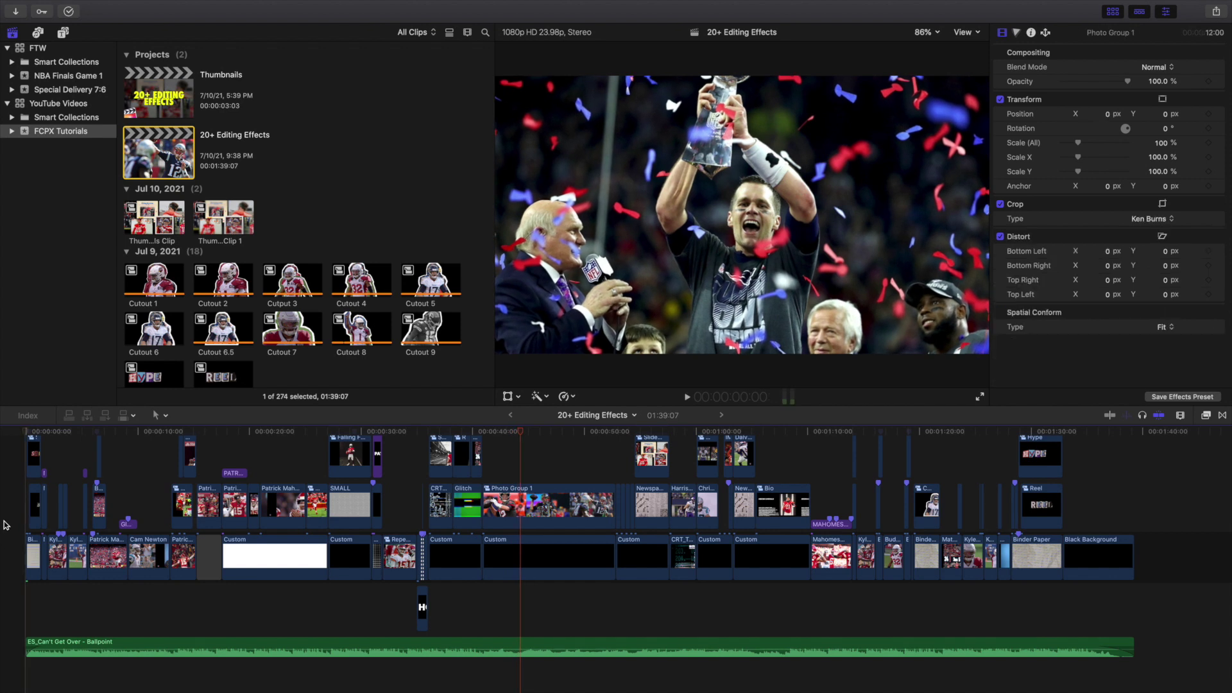
Play back the opening section of the timeline containing the Frame Rate Effect, Saquon and Barkley clips
key("super+equal")
key("super+equal")
key("super+equal")
key("super+equal")
key("super+equal")
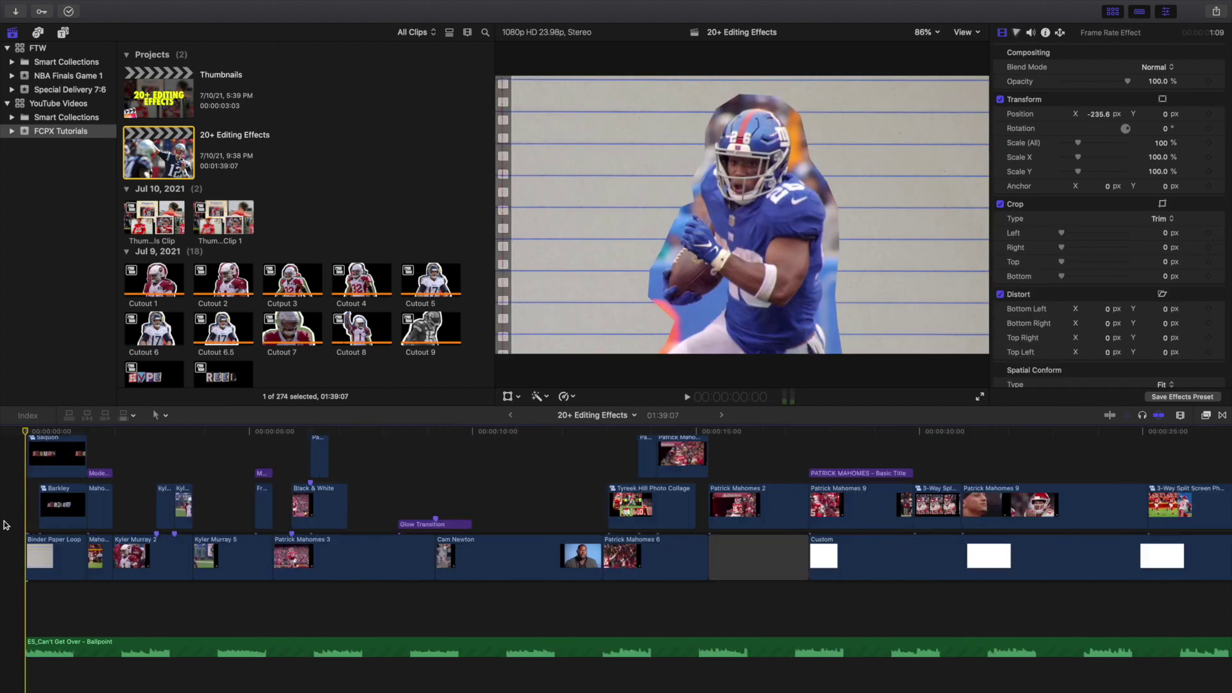
key("super+minus")
key("super+minus")
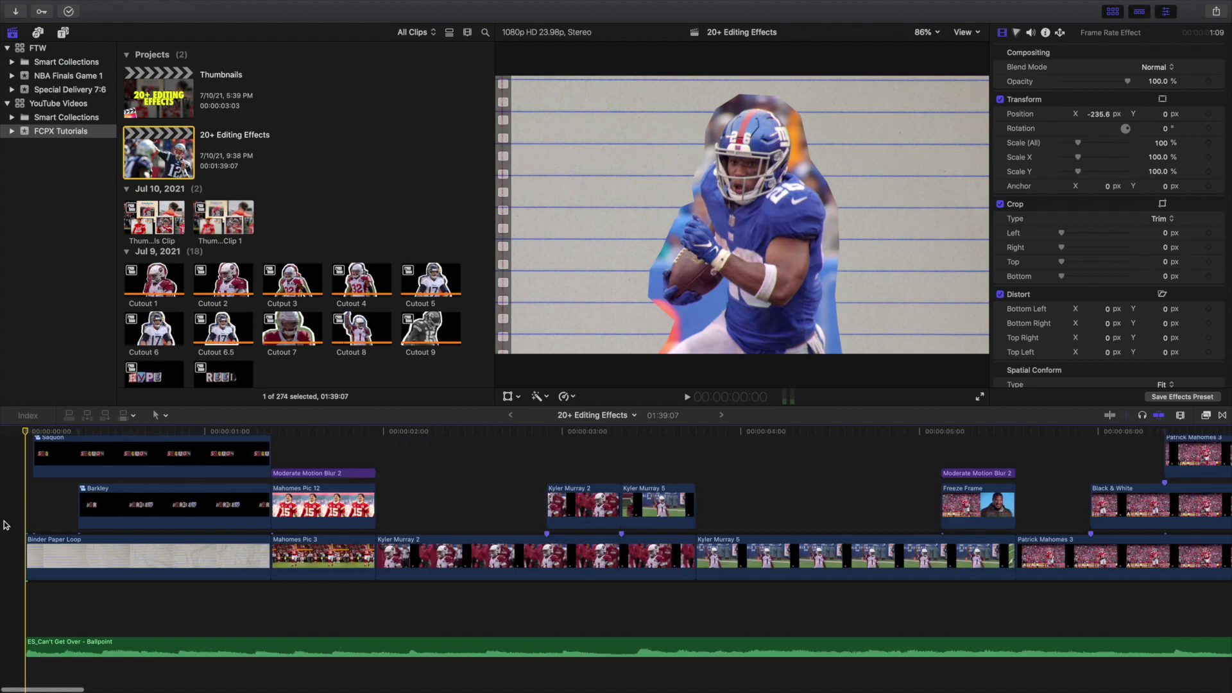
scroll(19, 524, "up", 2)
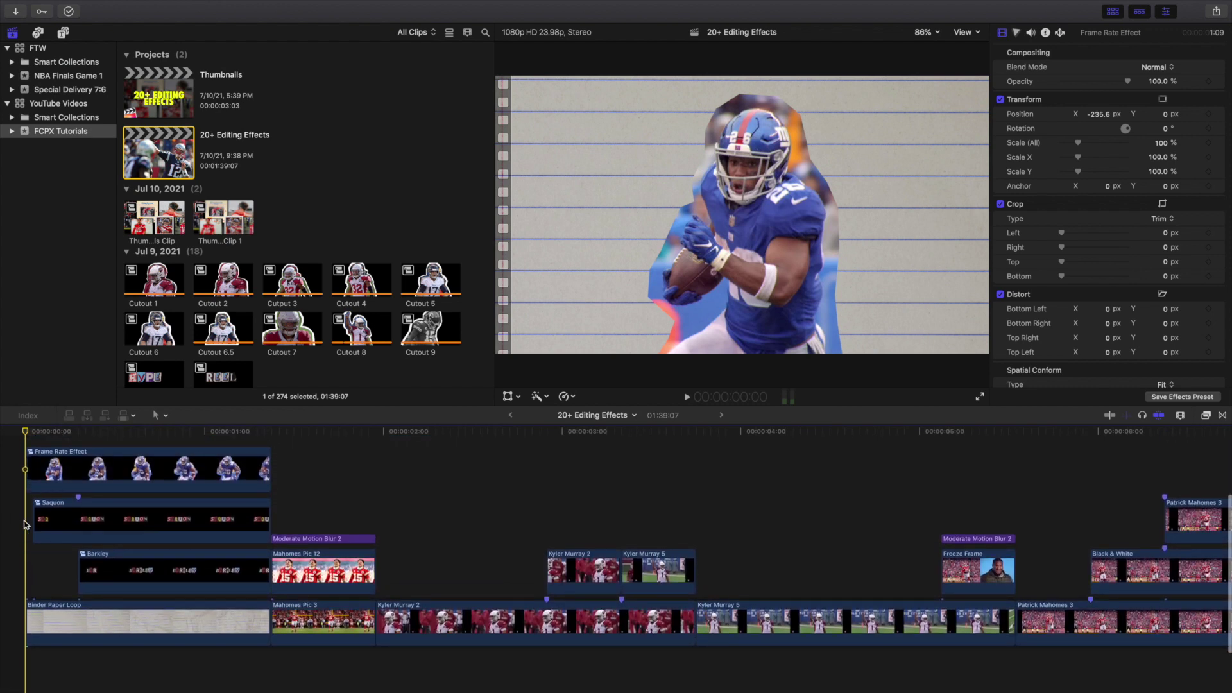
scroll(24, 524, "up", 1)
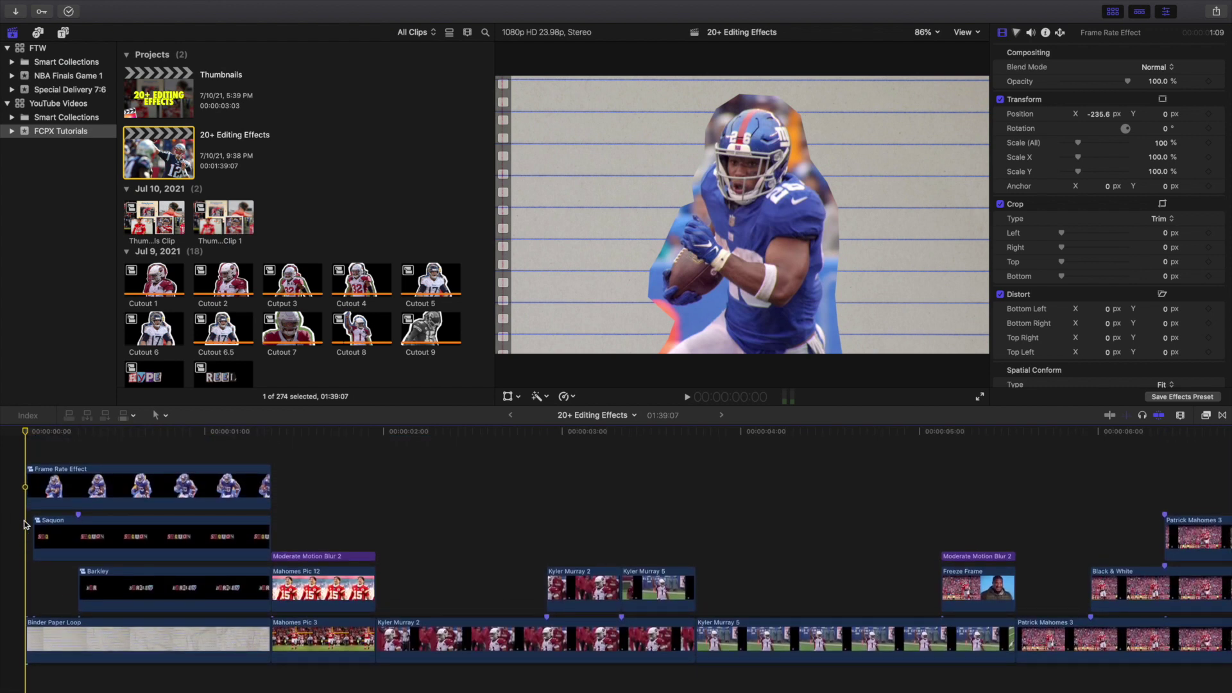
key("space")
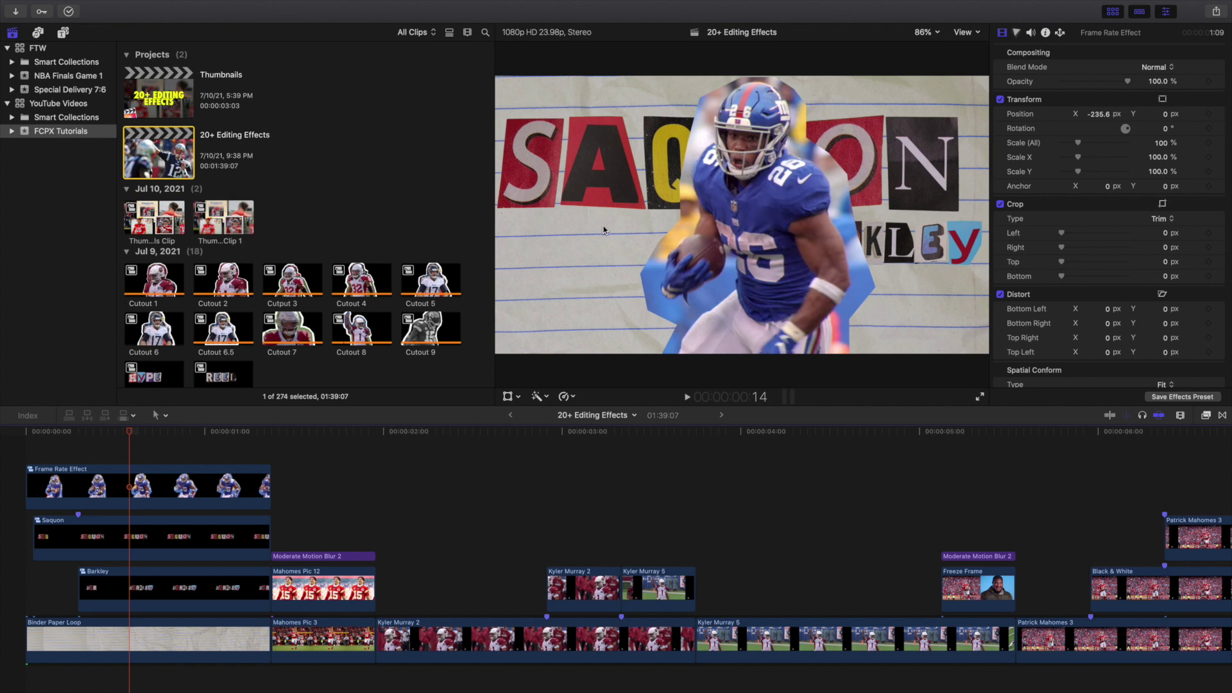
left_click(37, 459)
key("space")
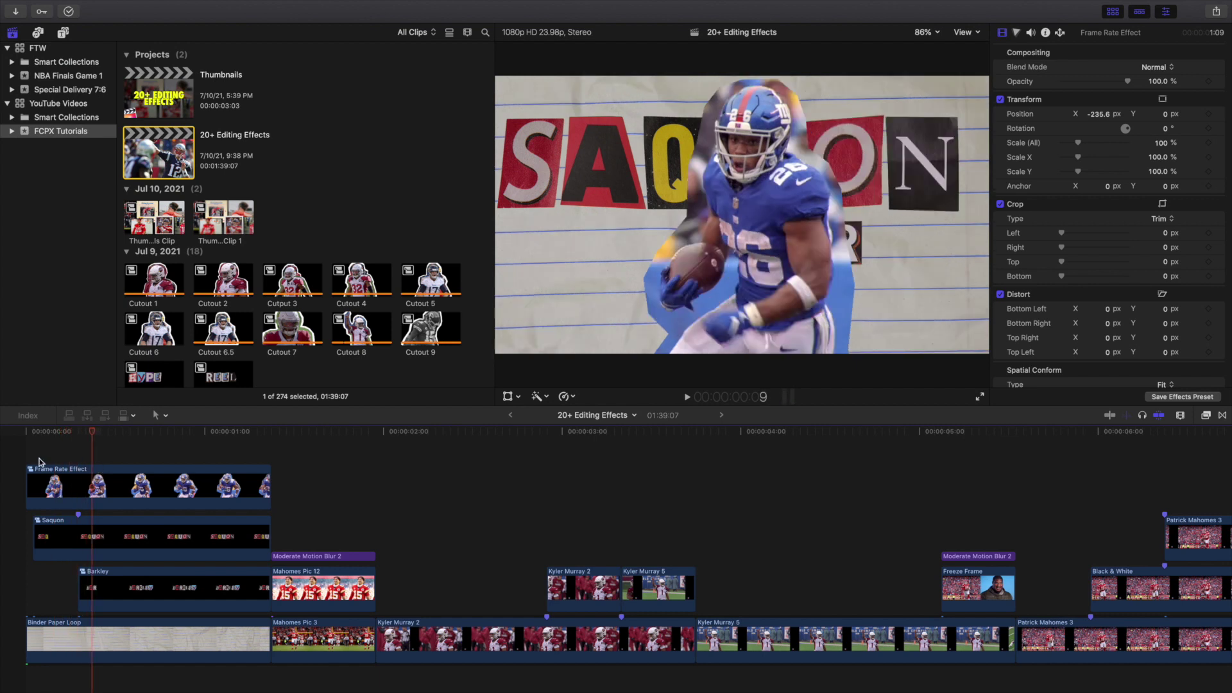
Break apart the Frame Rate Effect compound clip into its individual clips, and undo the breakup
left_click(112, 483)
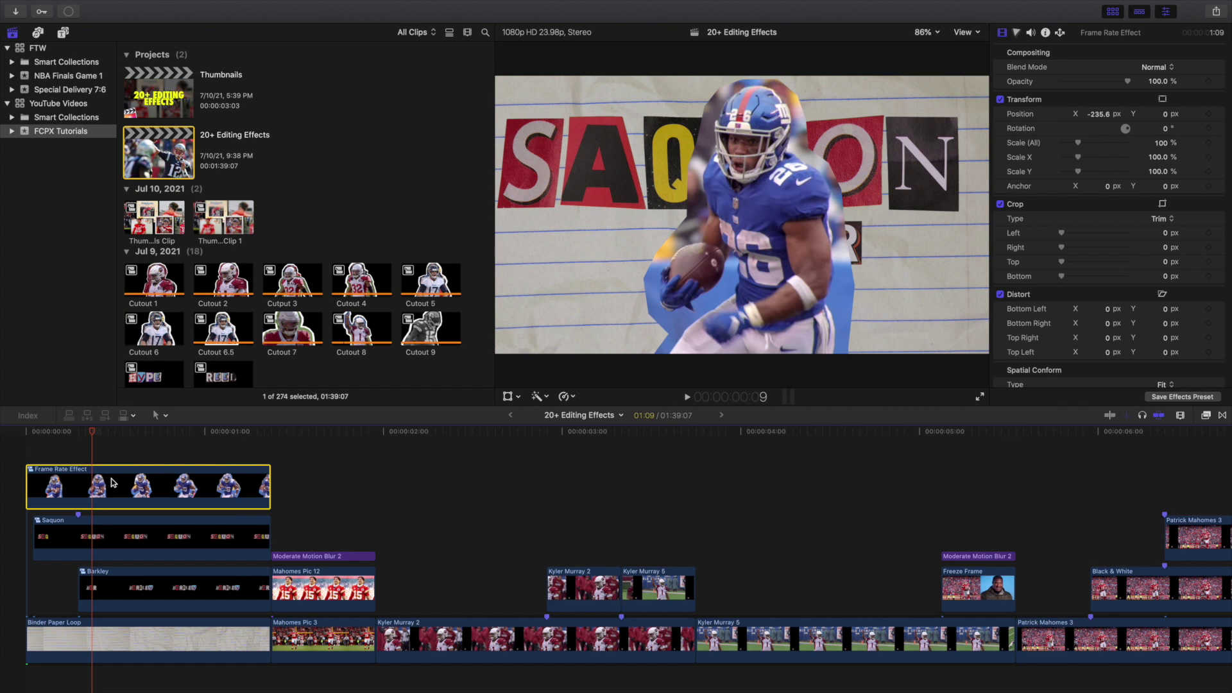
key("shift+super+g")
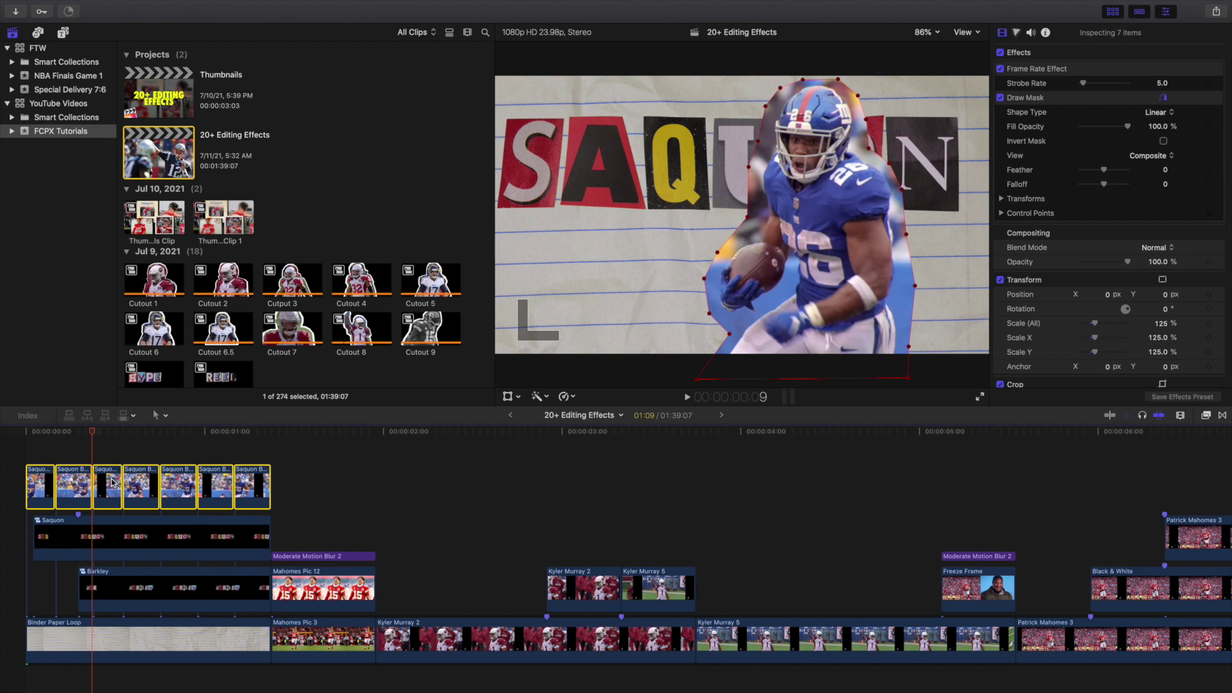
key("super+z")
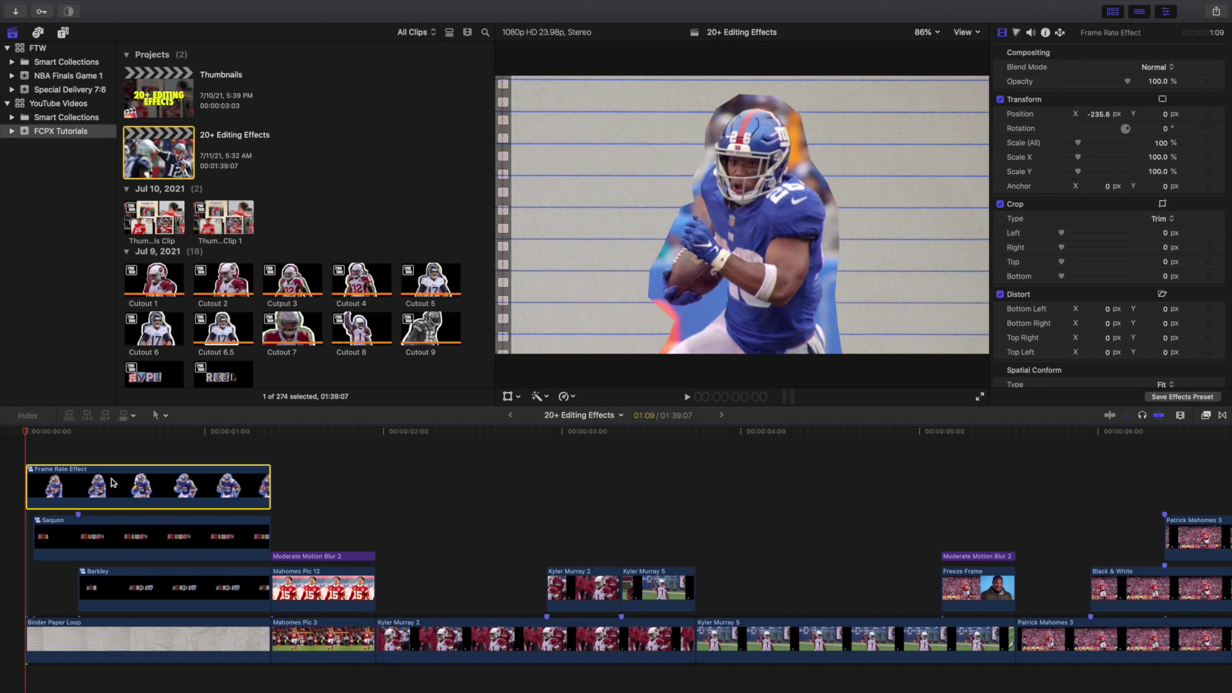
Browse the event's media and play back the opening section through the Mahomes Pic 12 clip with motion blur
left_click(18, 453)
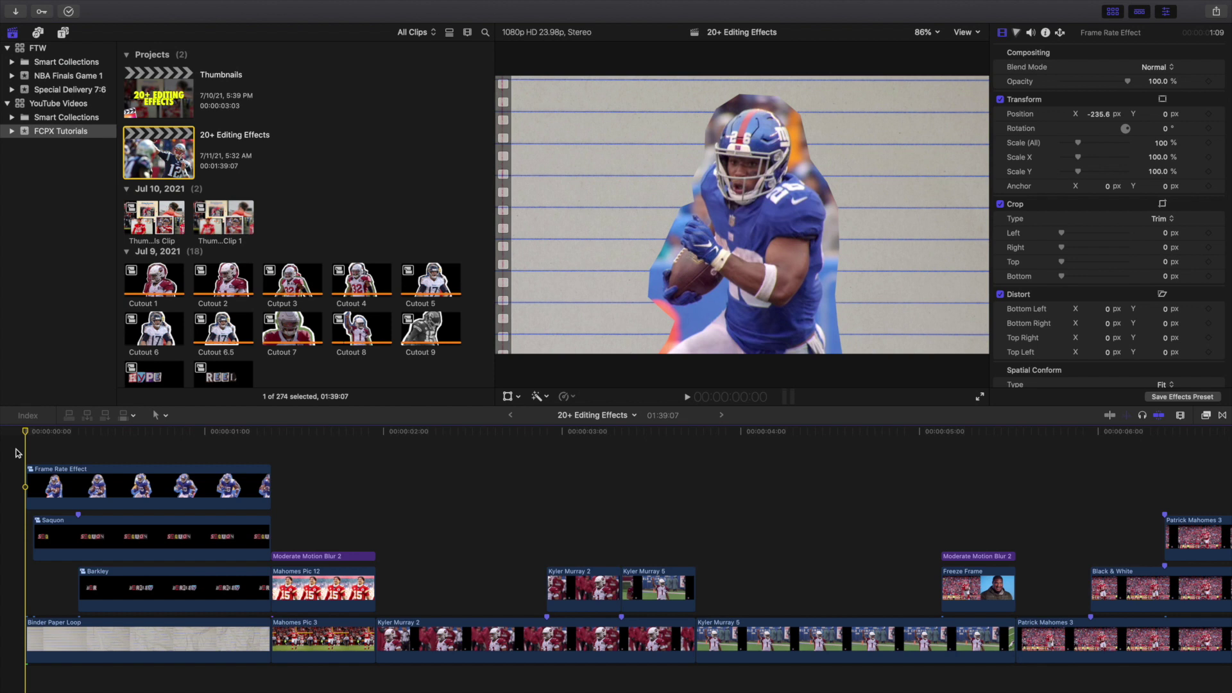
key("End")
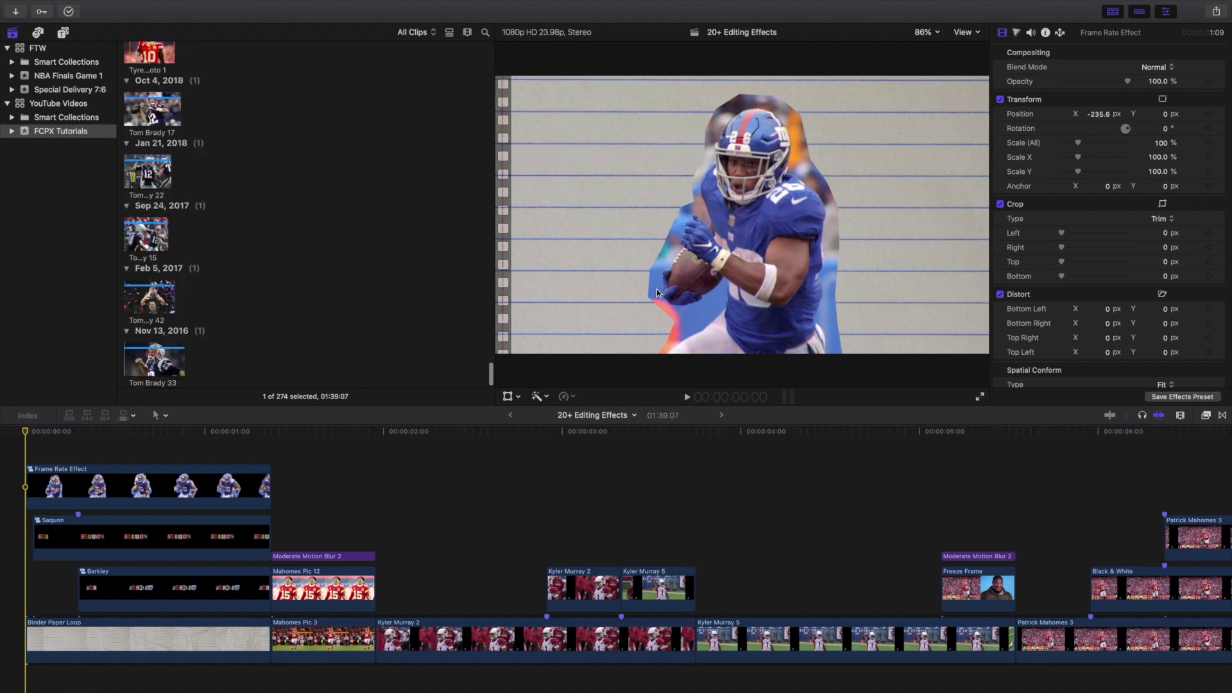
scroll(347, 241, "up", 20)
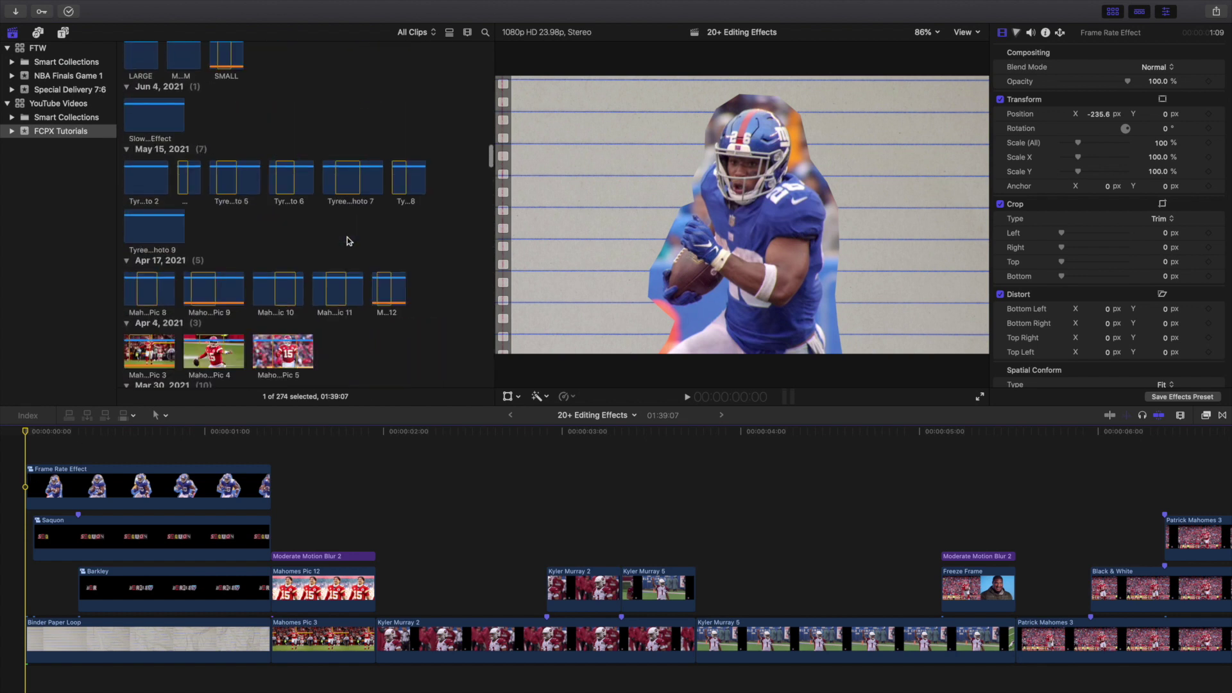
scroll(347, 241, "up", 3)
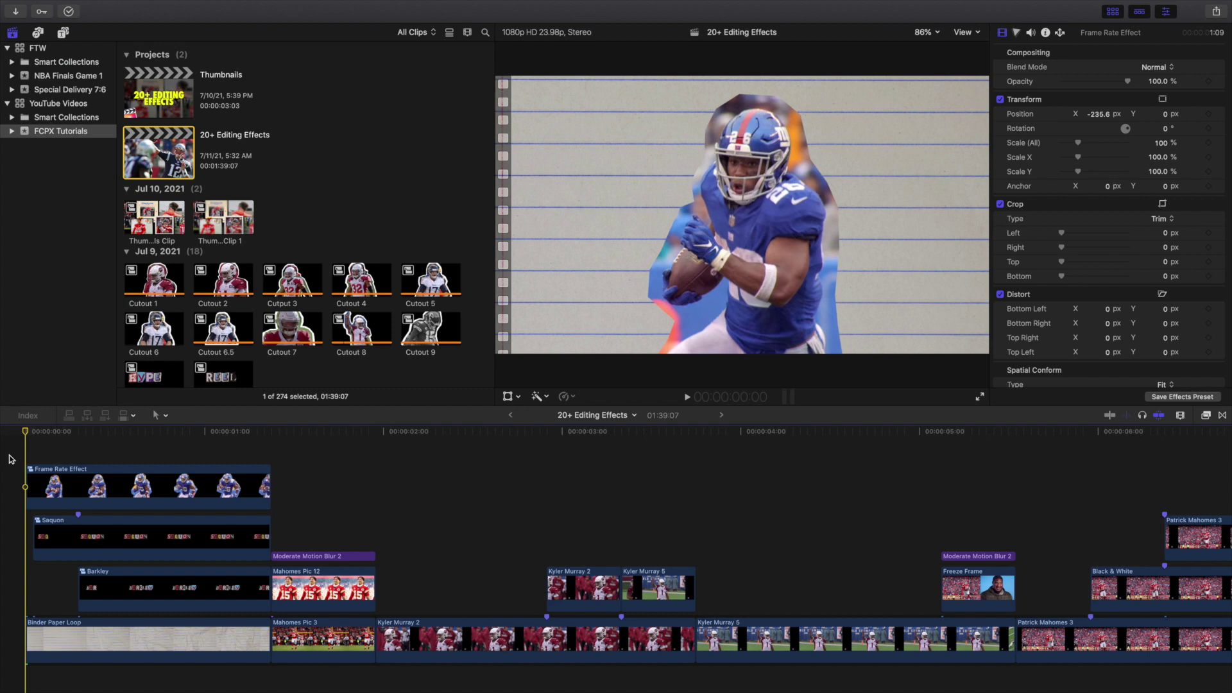
key("space")
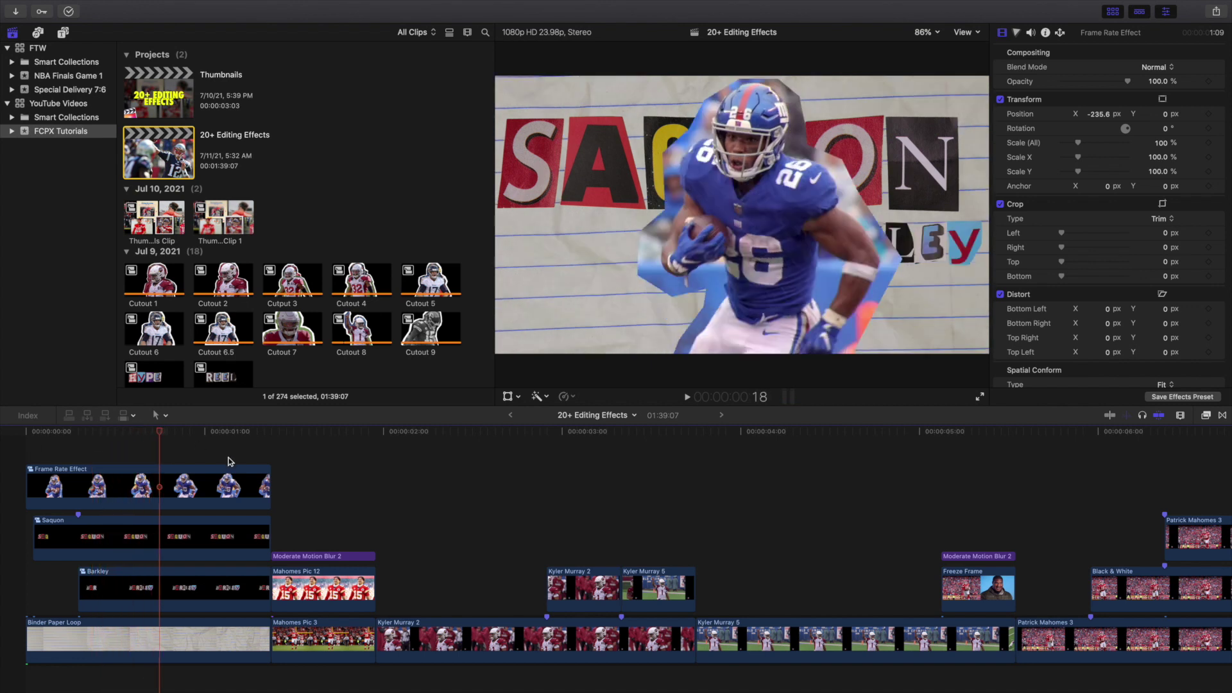
left_click(271, 459)
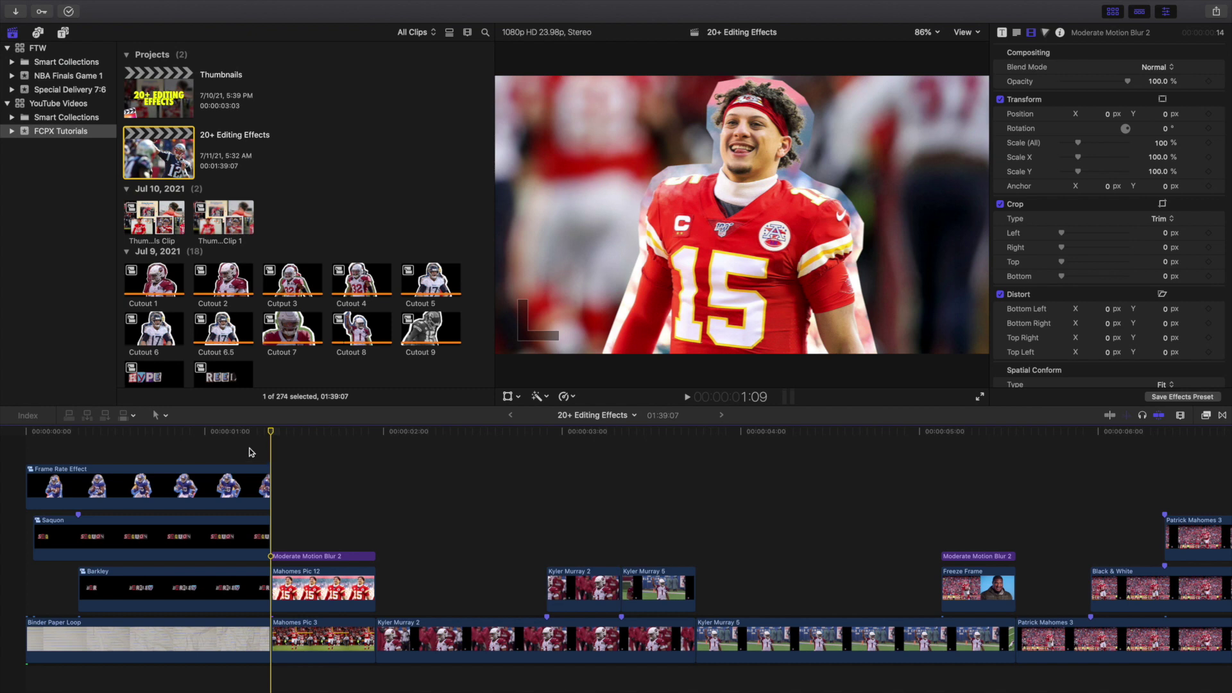
key("space")
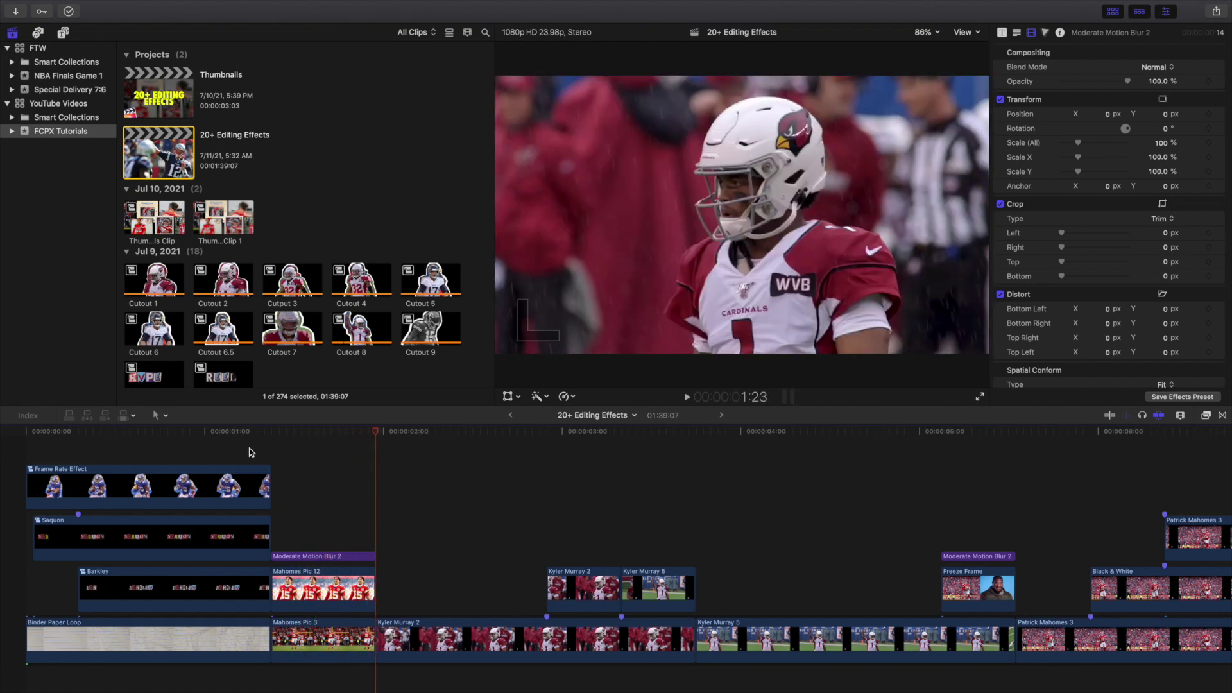
Review the smaller Kyler Murray 2 and Kyler Murray 5 overlay clips by playing from 2:22
scroll(301, 481, "right", 10)
scroll(302, 481, "down", 2)
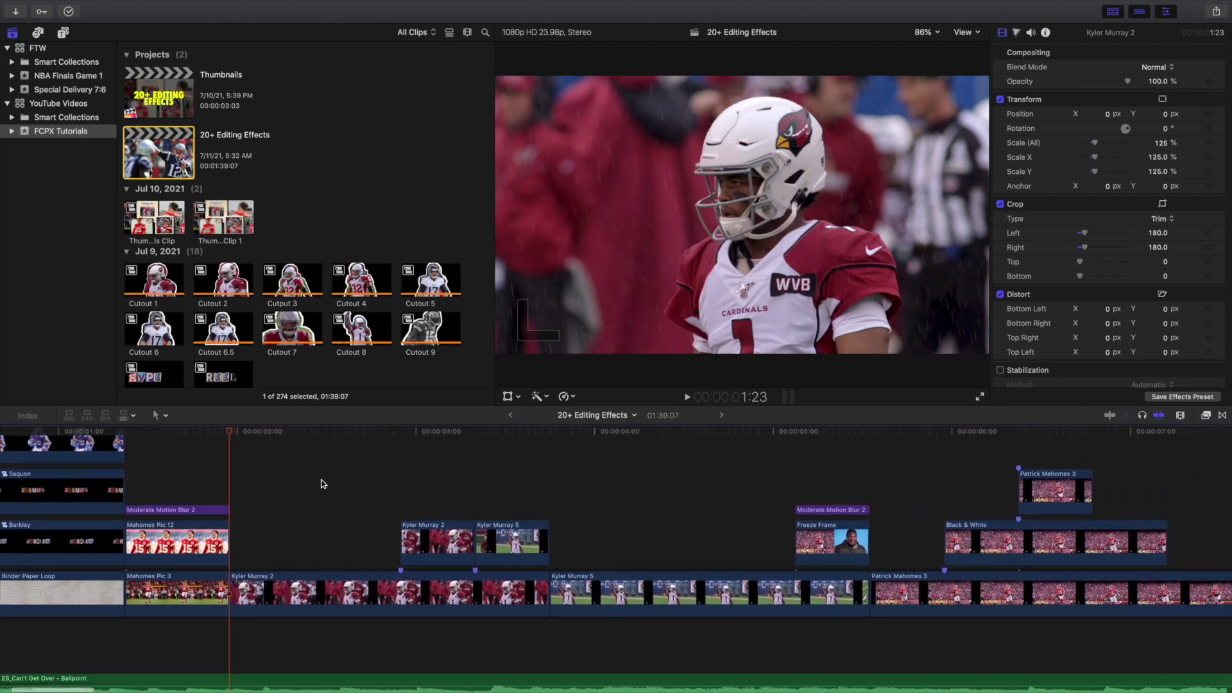
left_click(301, 488)
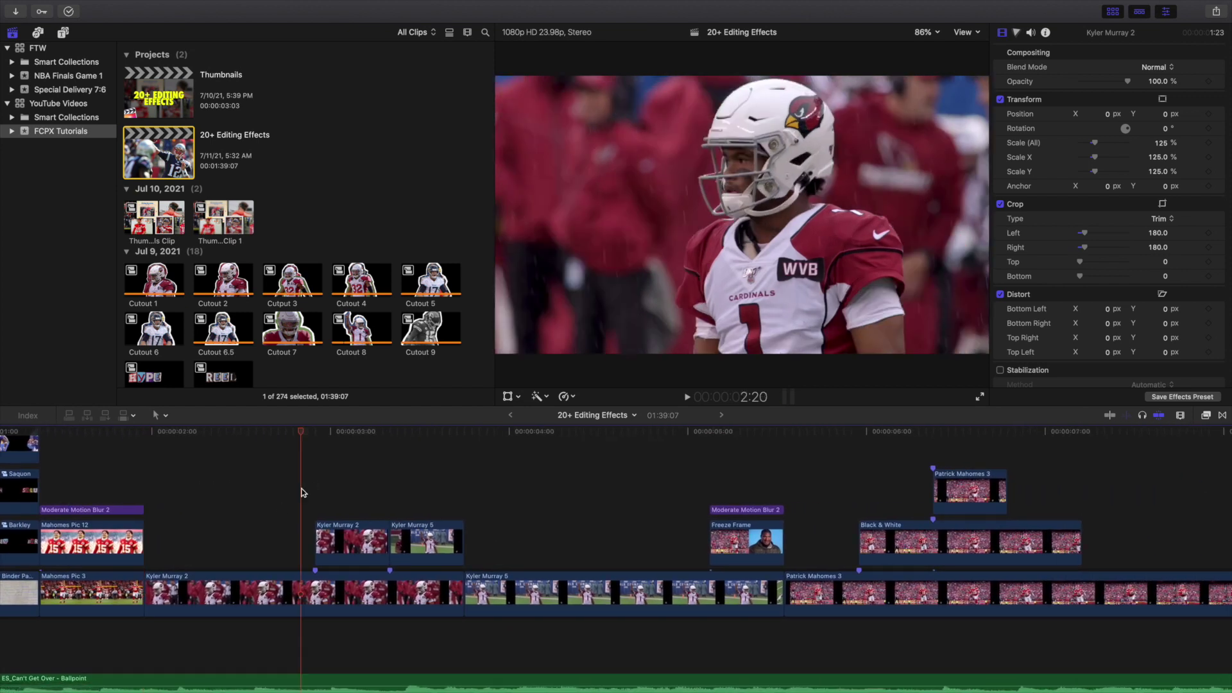
key("Right")
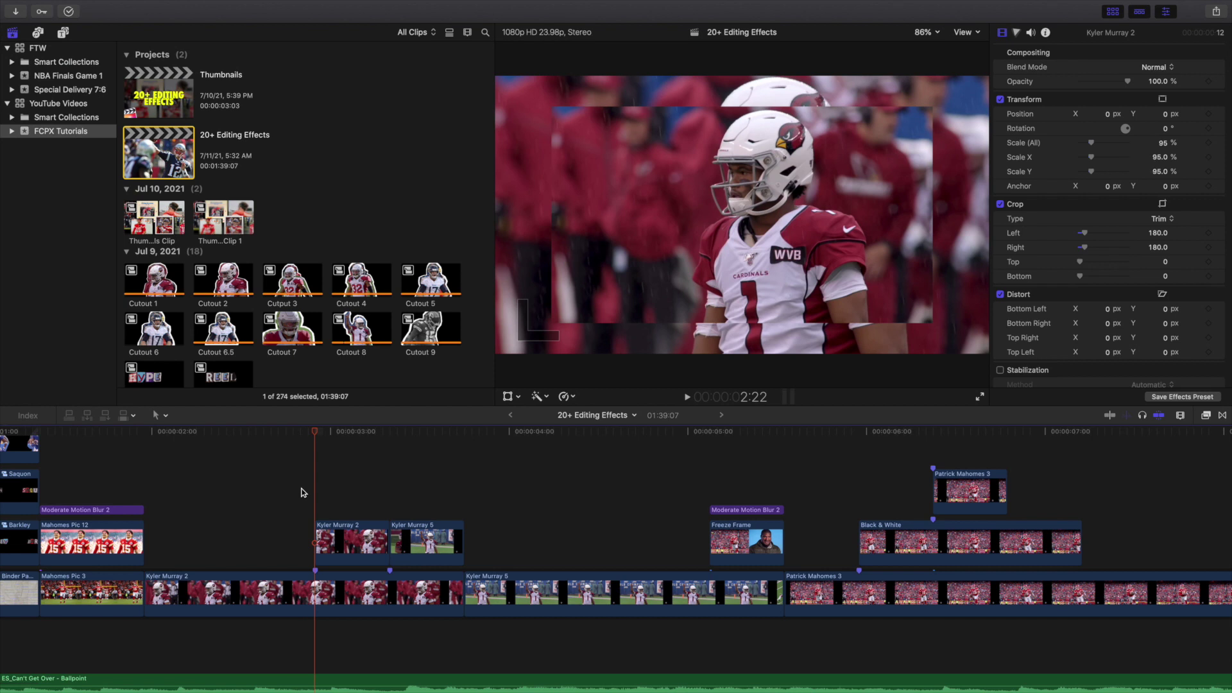
key("space")
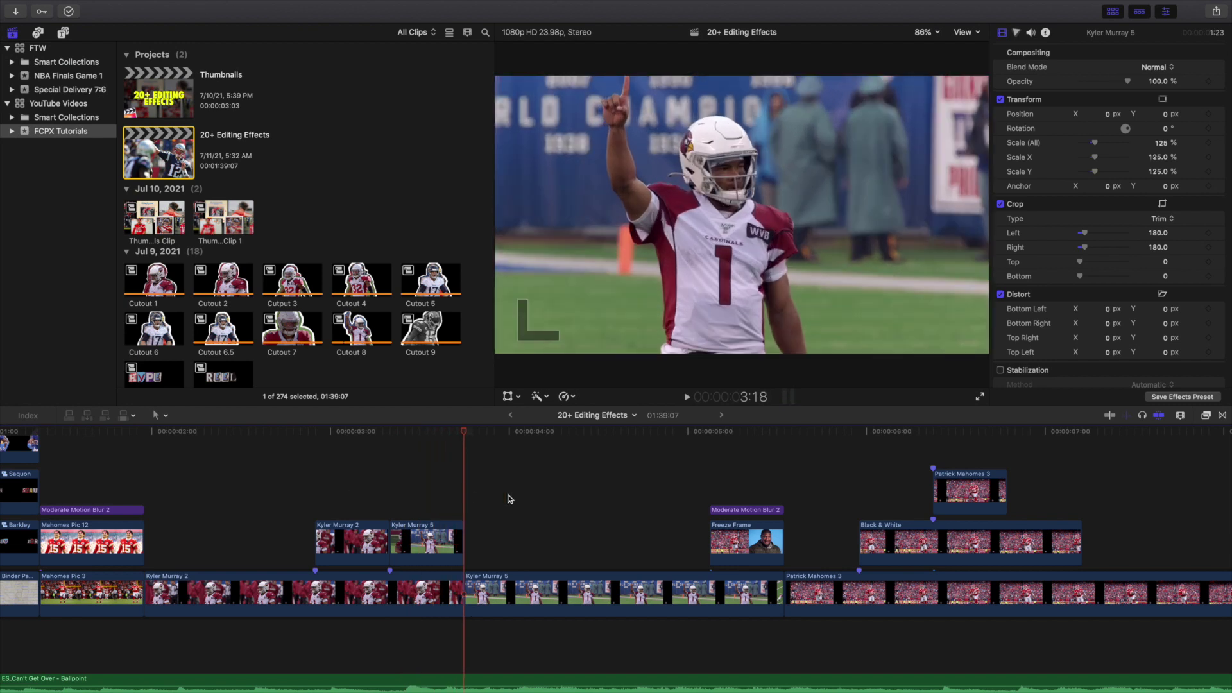
Go to the start of the Freeze Frame clip at 5:03 and inspect the clip's transform settings
left_click(706, 485)
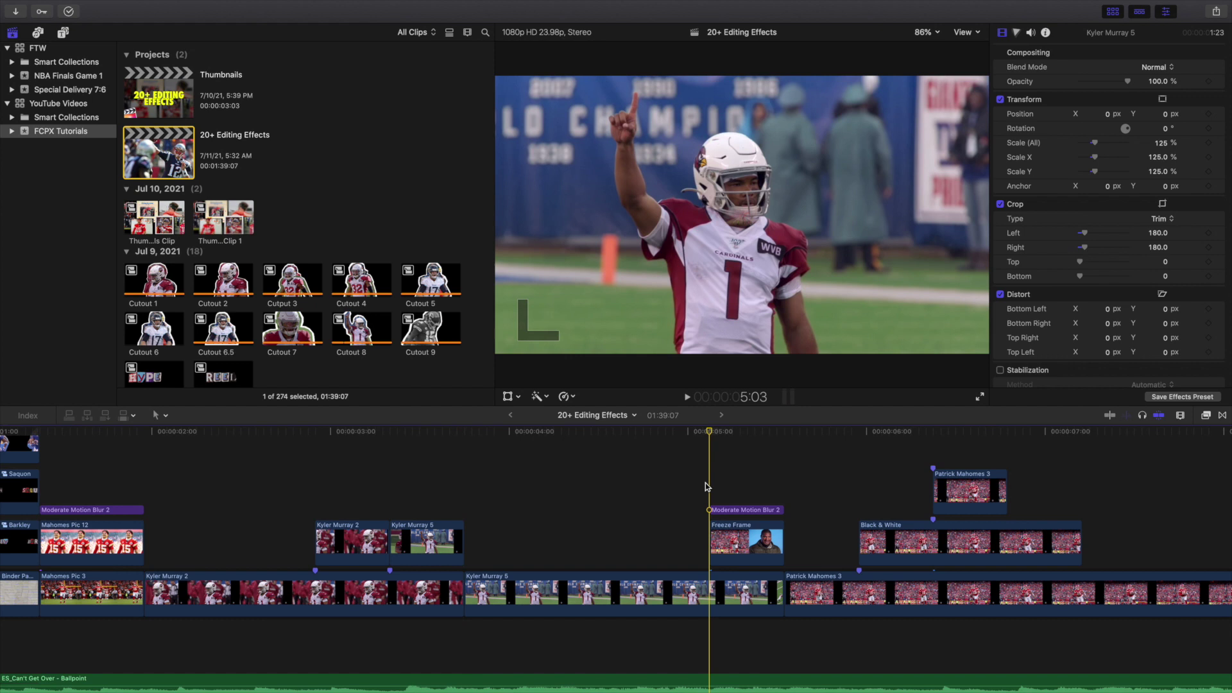
key("Right")
left_click(724, 543)
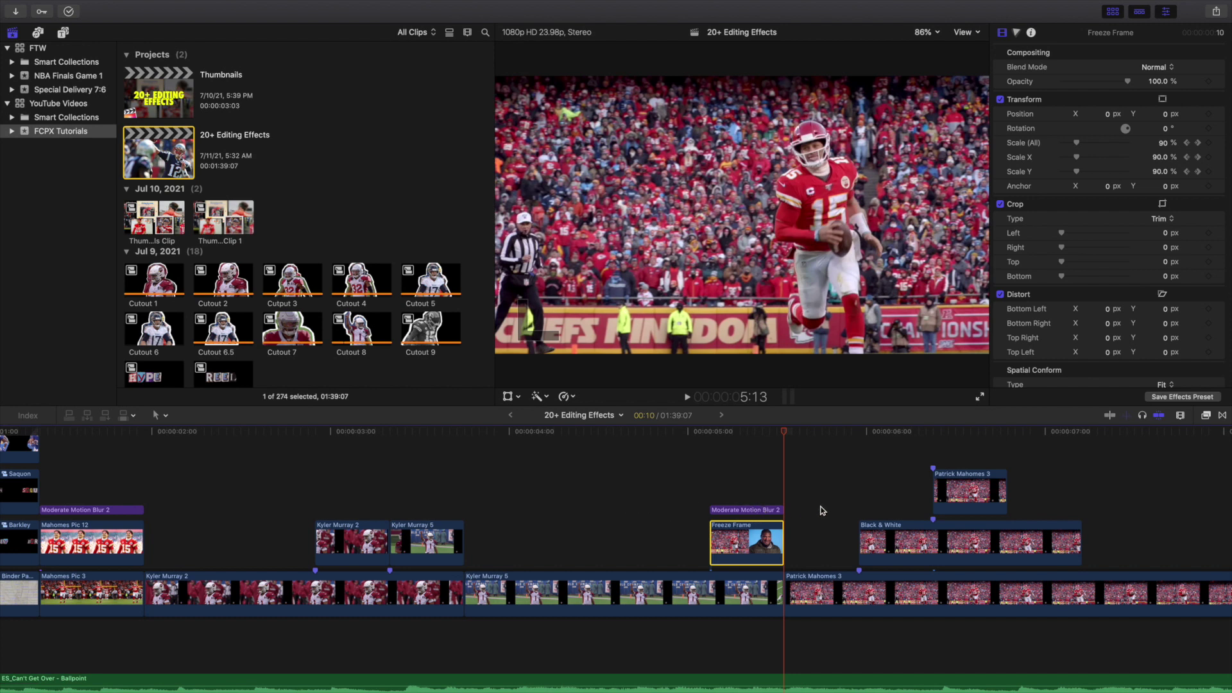
Step frame by frame through the Black & White and Patrick Mahomes 3 overlay clips up to 7:05
scroll(837, 536, "right", 3)
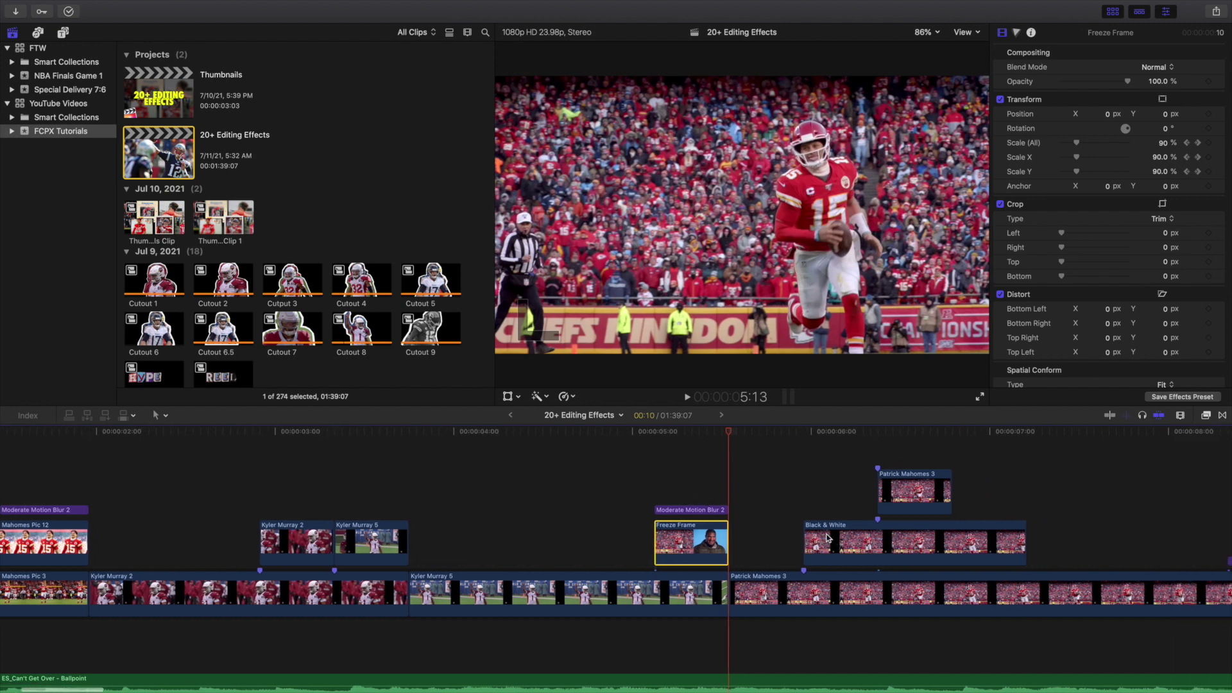
left_click(799, 495)
key("Left")
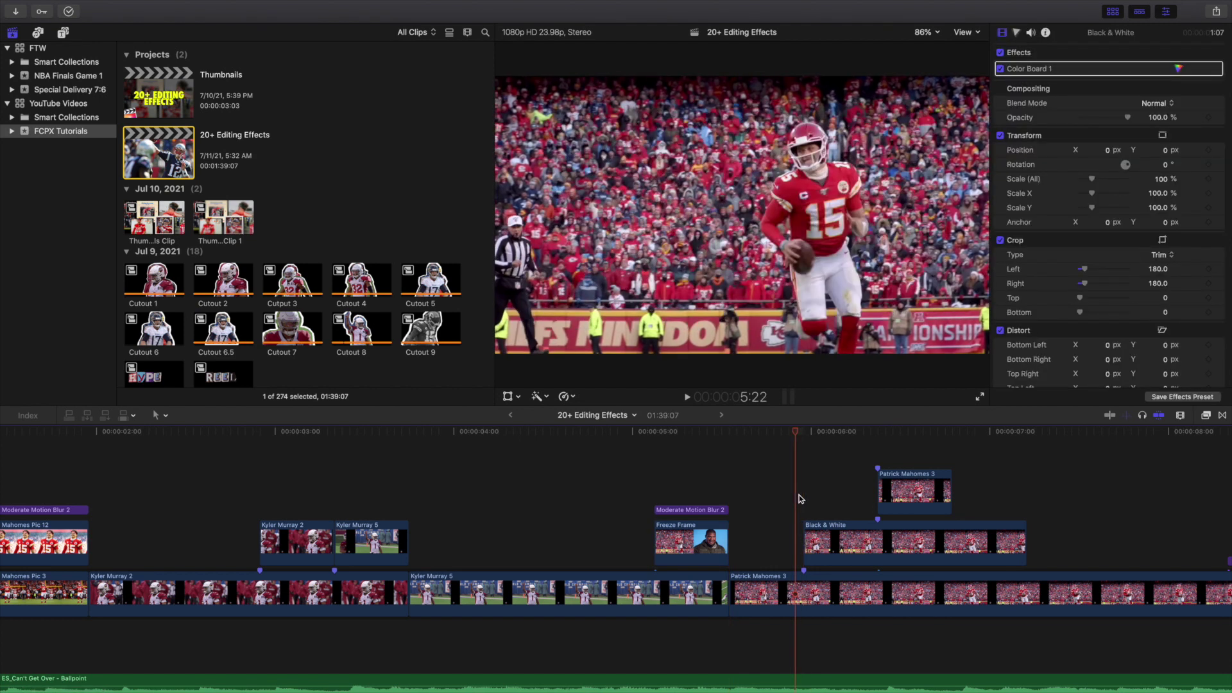
key("Left")
key("Left")
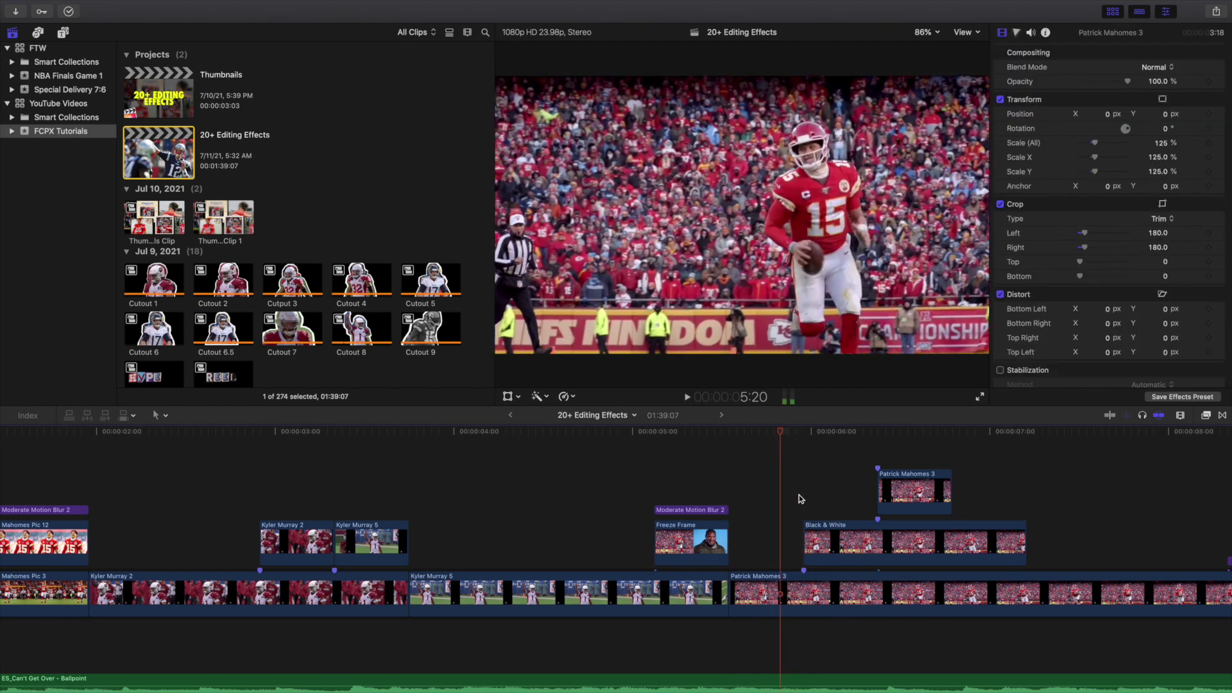
key("Right")
key("Right")
key("Right")
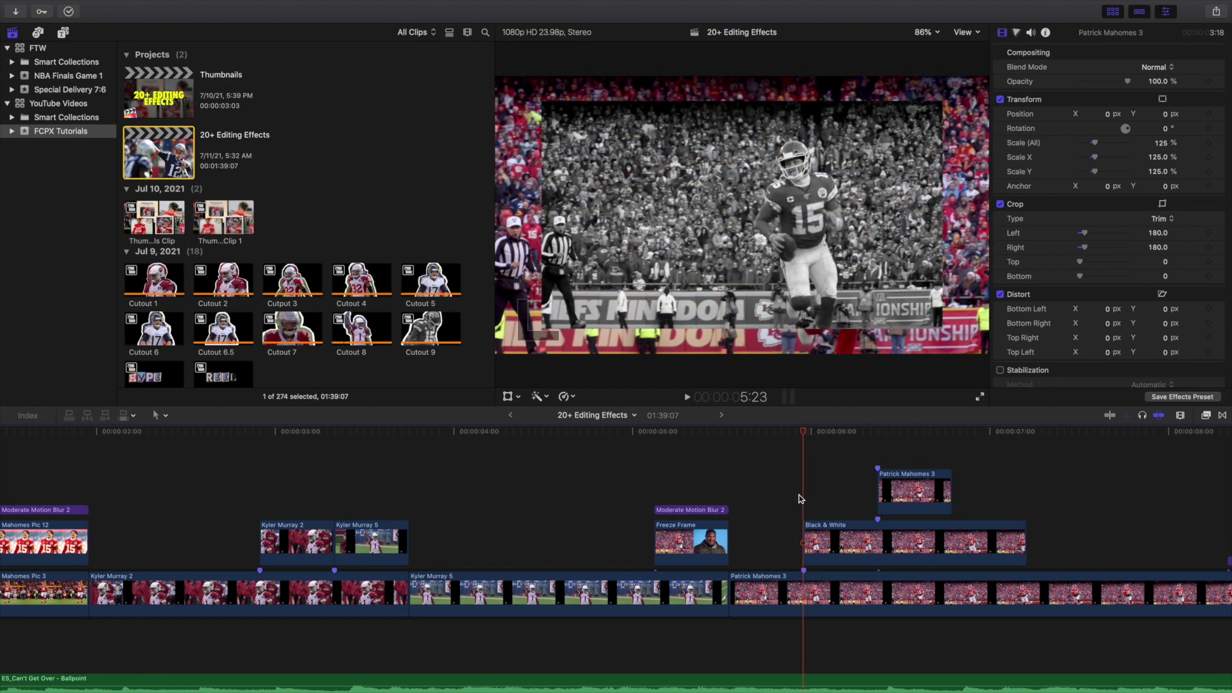
key("Right")
key("Right")
key("Right")
key("Right")
key("Right")
key("Right")
key("Right")
key("Right")
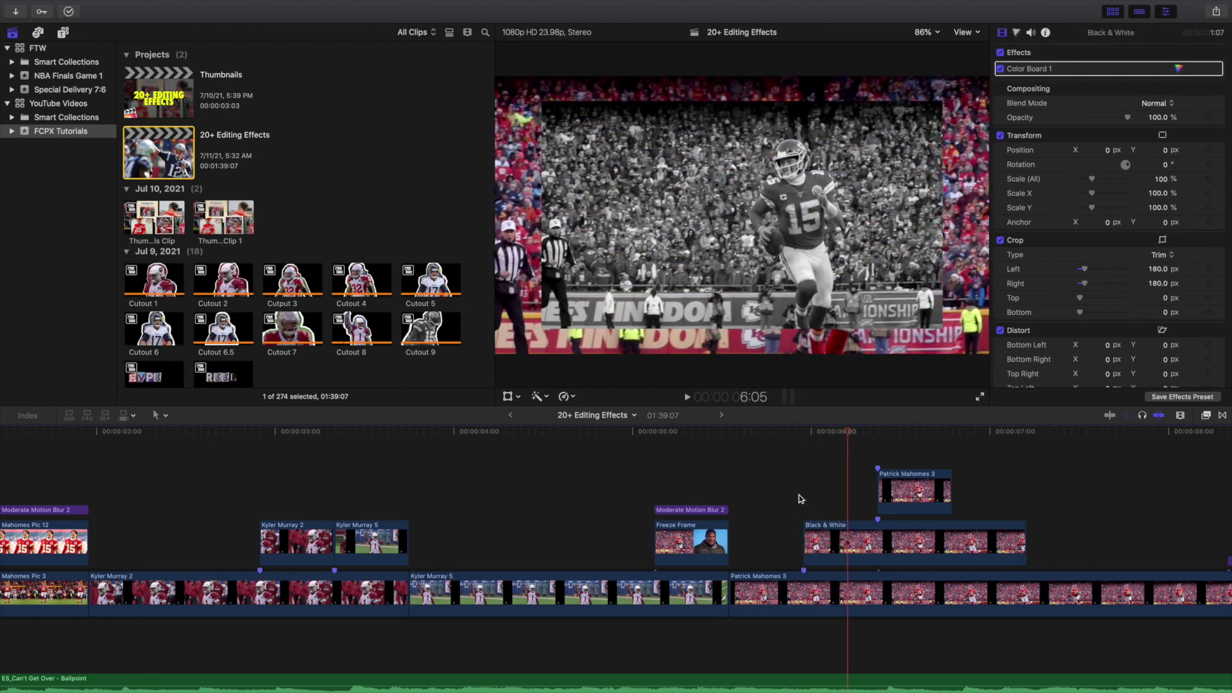
key("Right")
key("Right")
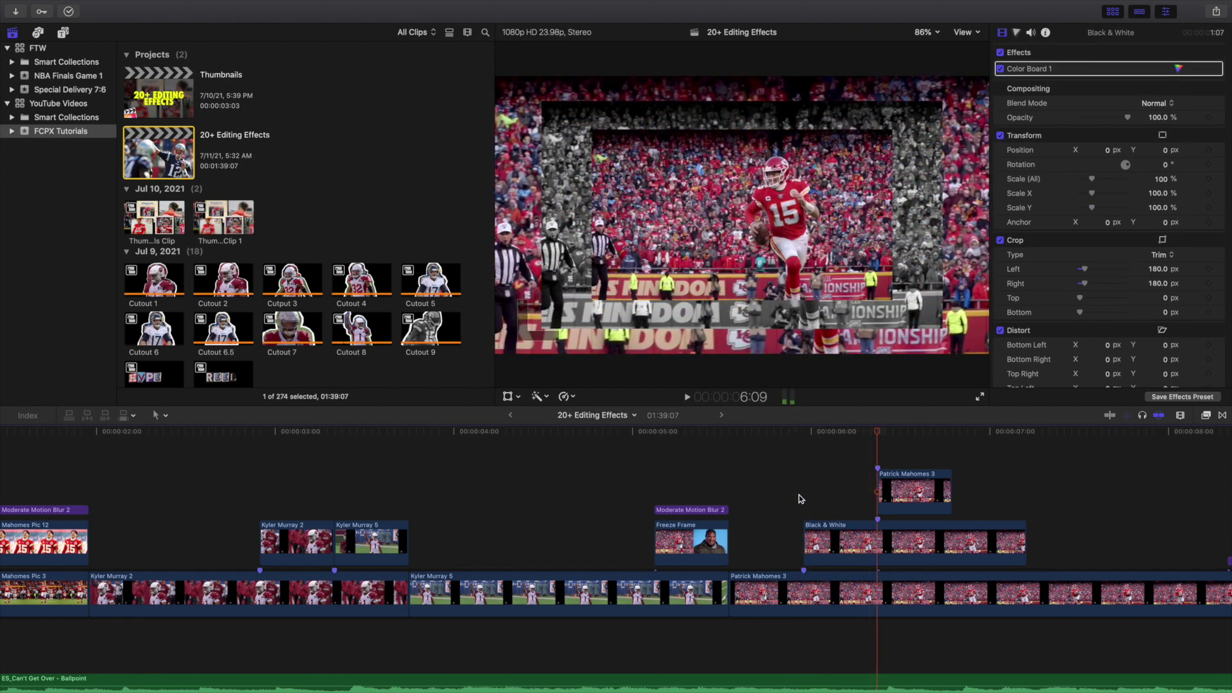
key("Right")
key("Right")
key("Right")
key("Right")
key("Right")
key("Right")
key("Right")
key("Right")
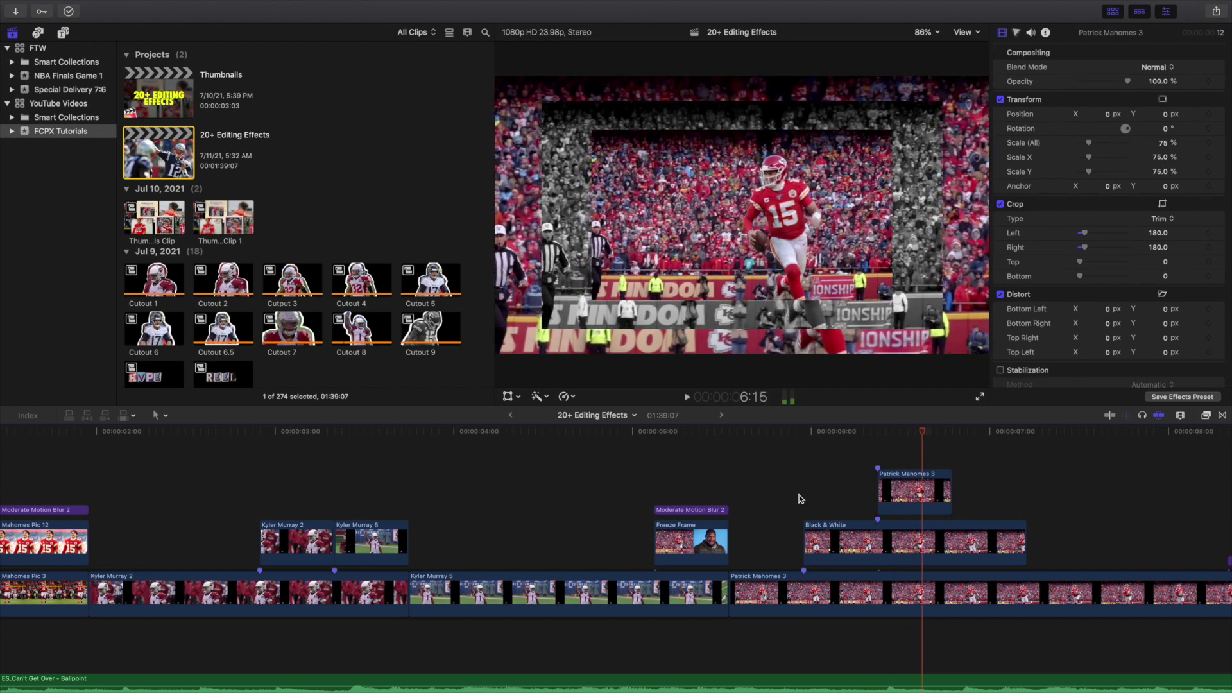
key("Right")
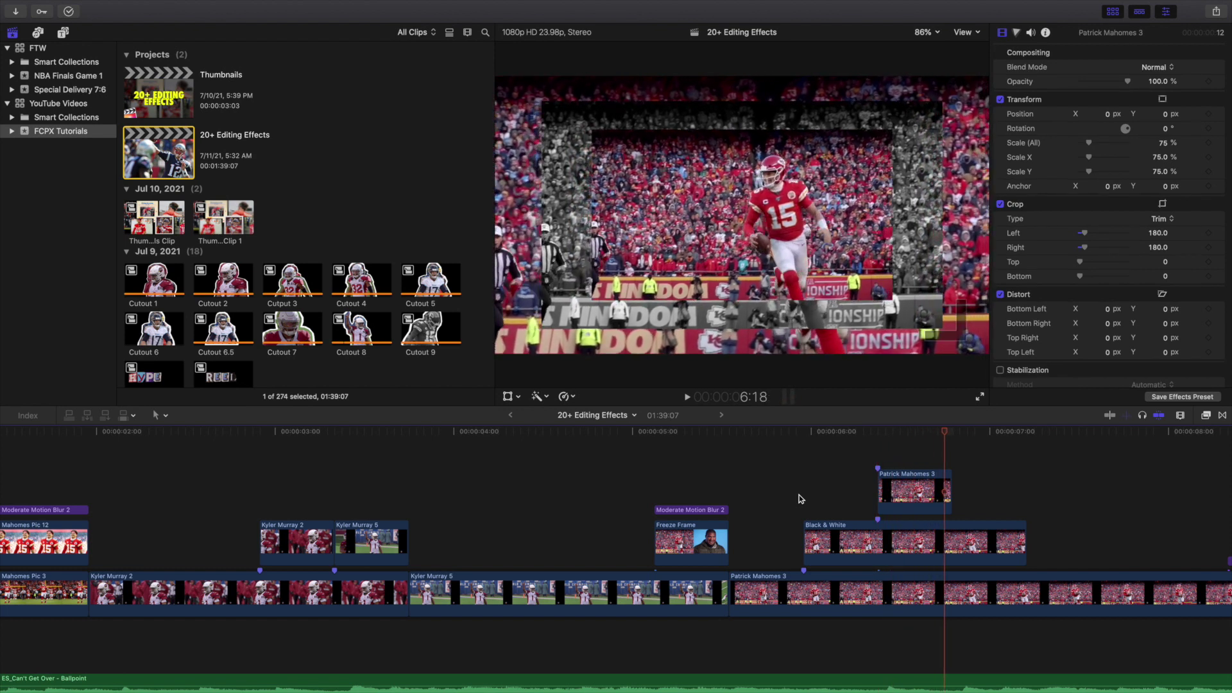
key("Right")
key("Right")
key("Right")
key("Right")
key("Right")
key("Right")
key("Right")
key("Right")
key("Right")
key("Right")
key("Right")
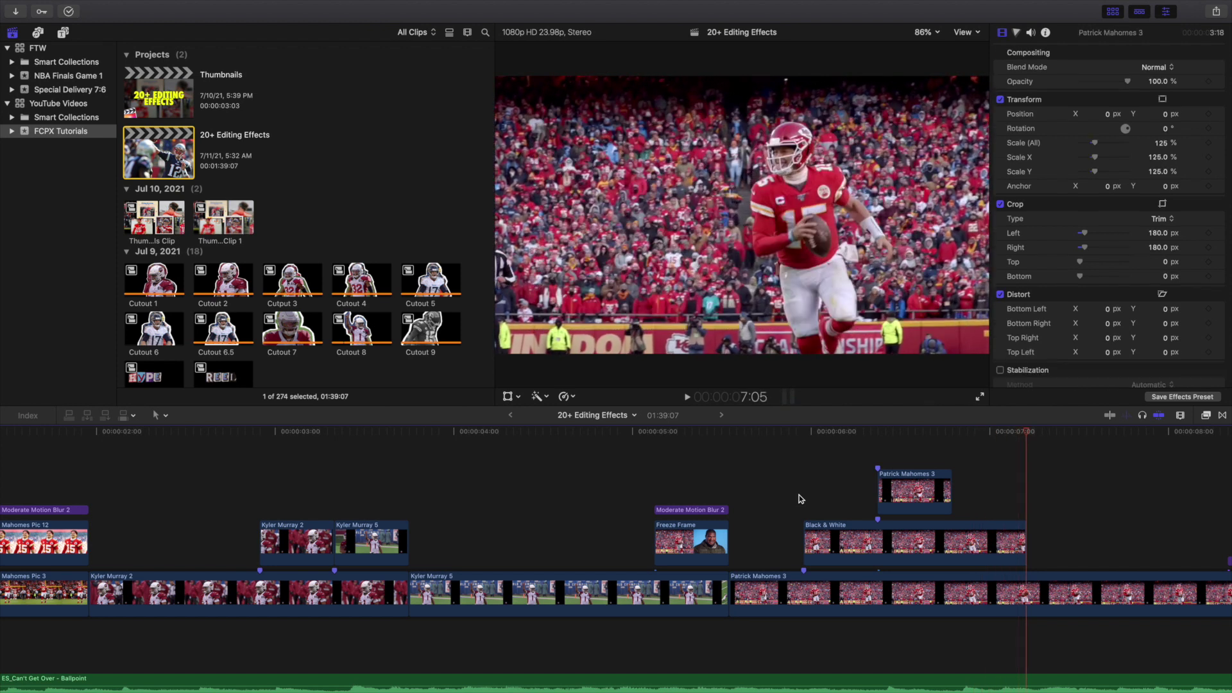
Examine the Color Board saturation settings of the Glow Transition adjustment clip at 8:08
scroll(799, 495, "right", 10)
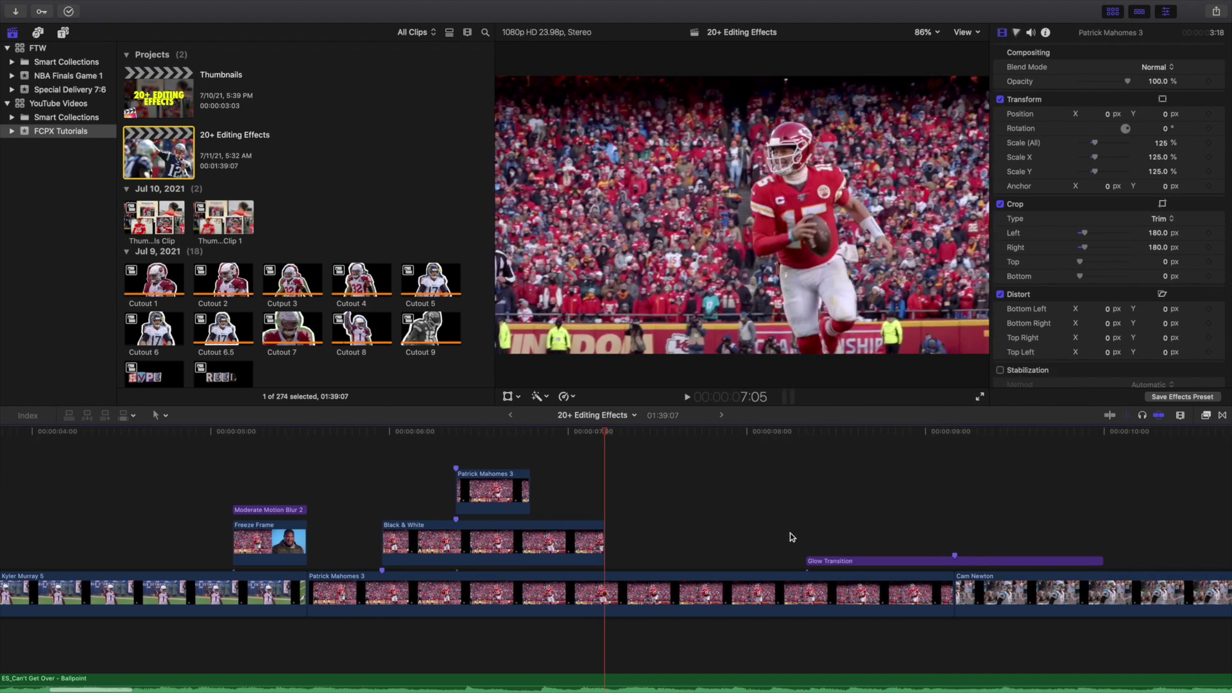
left_click(805, 523)
left_click(830, 563)
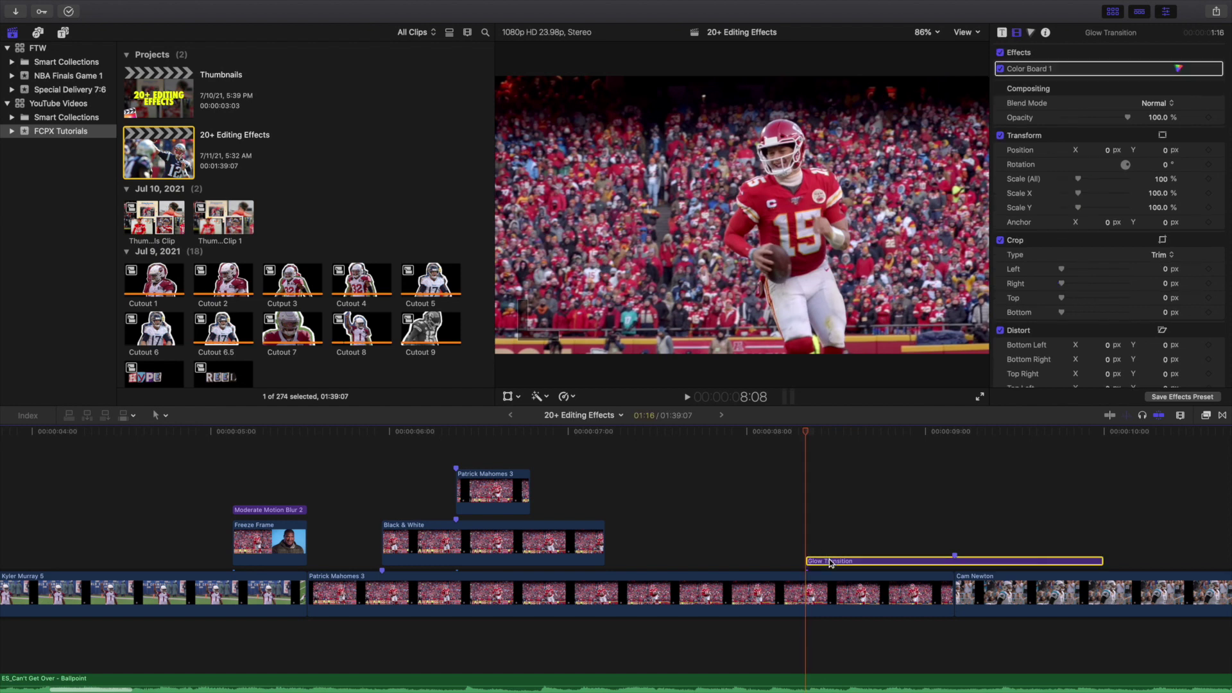
left_click(1031, 33)
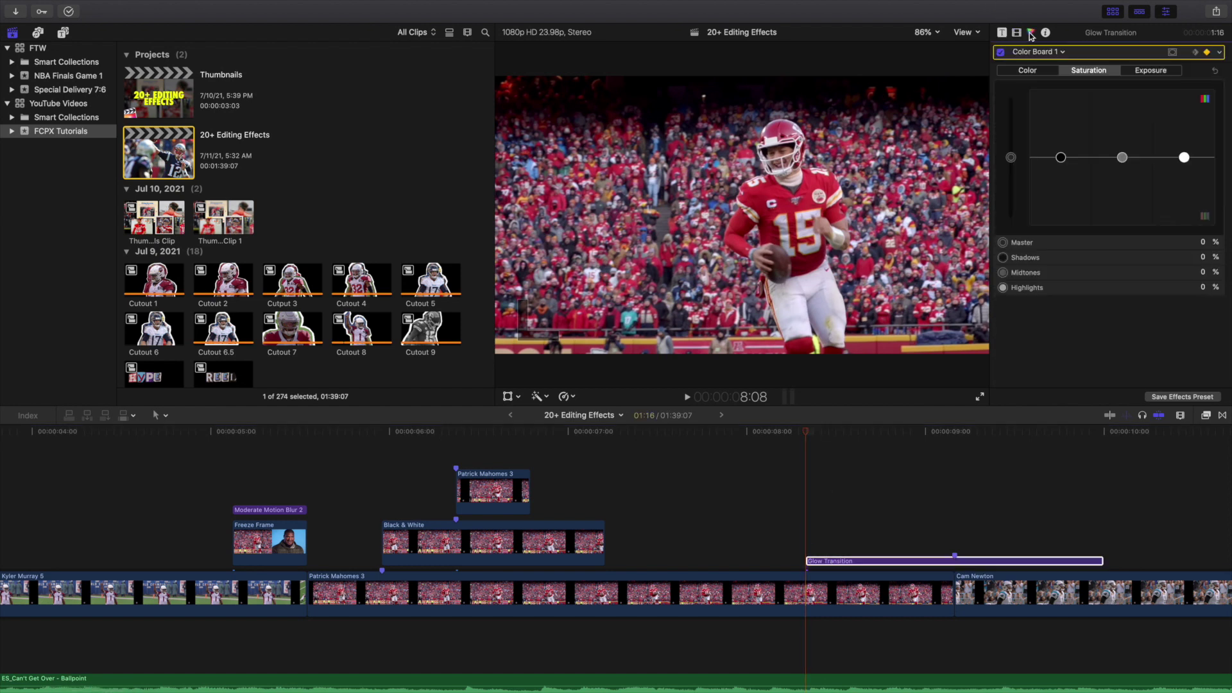
left_click(835, 562)
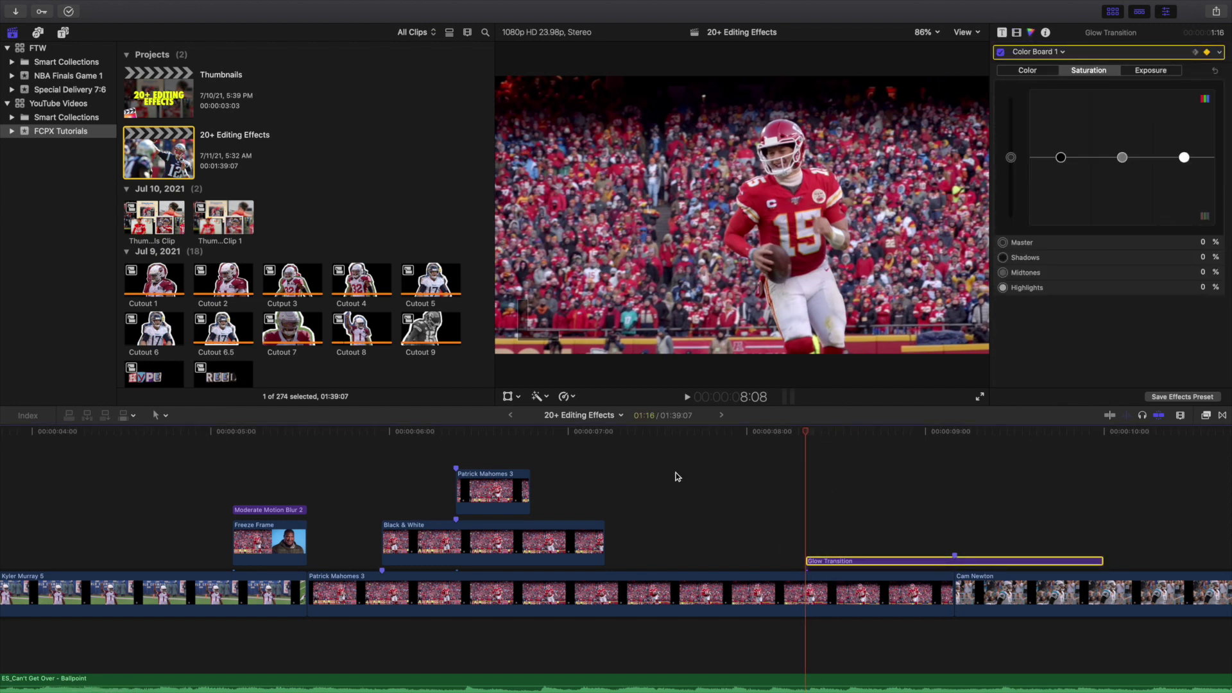
Step frame by frame through the Glow Transition adjustment clip from 8:08 to 9:14, following the Color Board master saturation
key("Right")
key("Right")
key("Right")
key("Right")
key("Right")
key("Right")
key("Right")
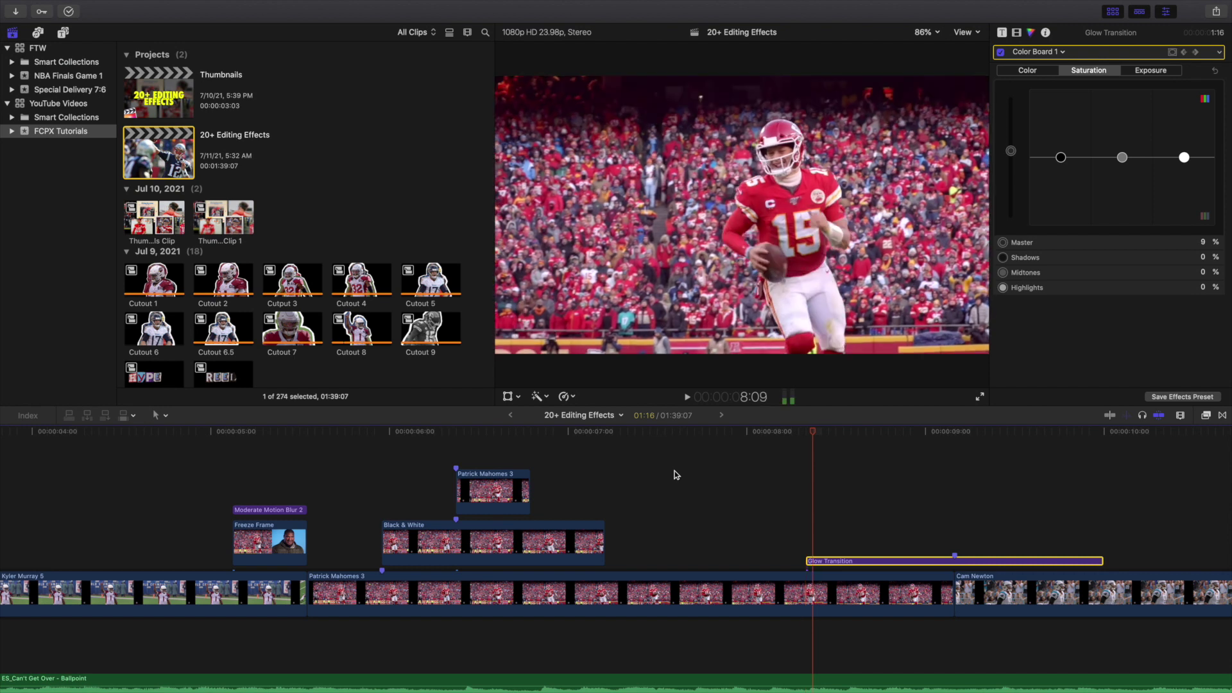
key("Right")
key("Right")
key("Right")
key("Right")
key("Right")
key("Right")
key("Right")
key("Right")
key("Right")
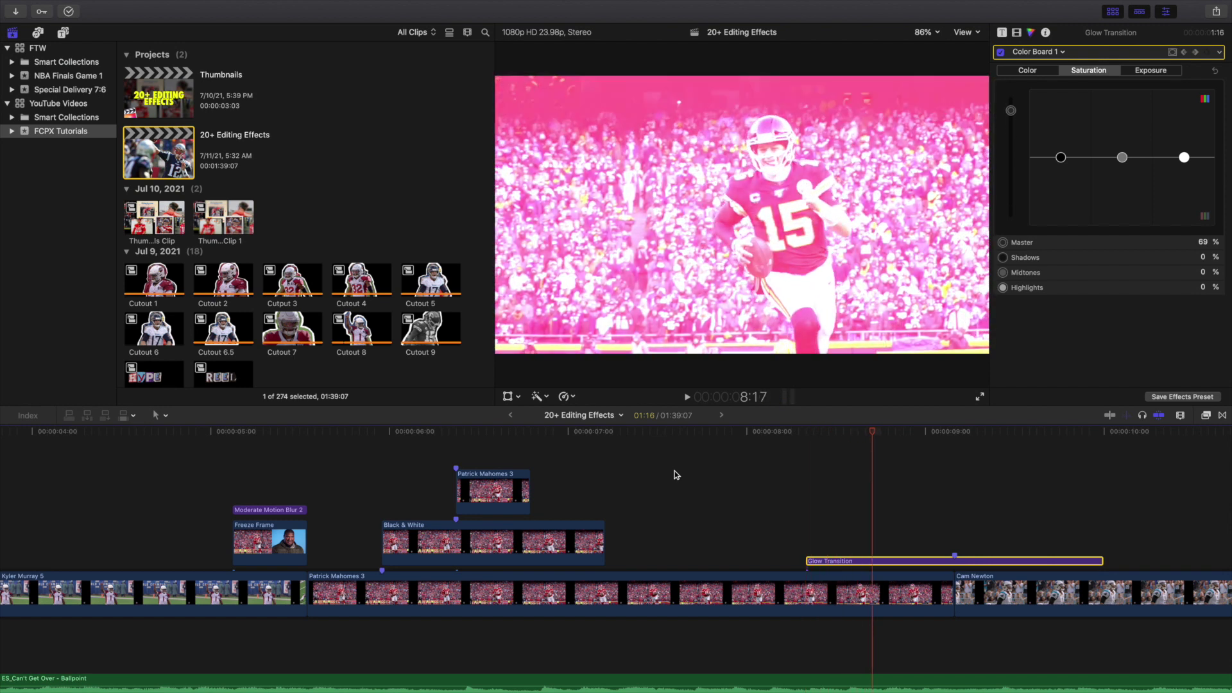
key("Right")
key("Right")
key("Right")
key("Right")
key("Right")
key("Right")
key("Right")
key("Right")
key("Right")
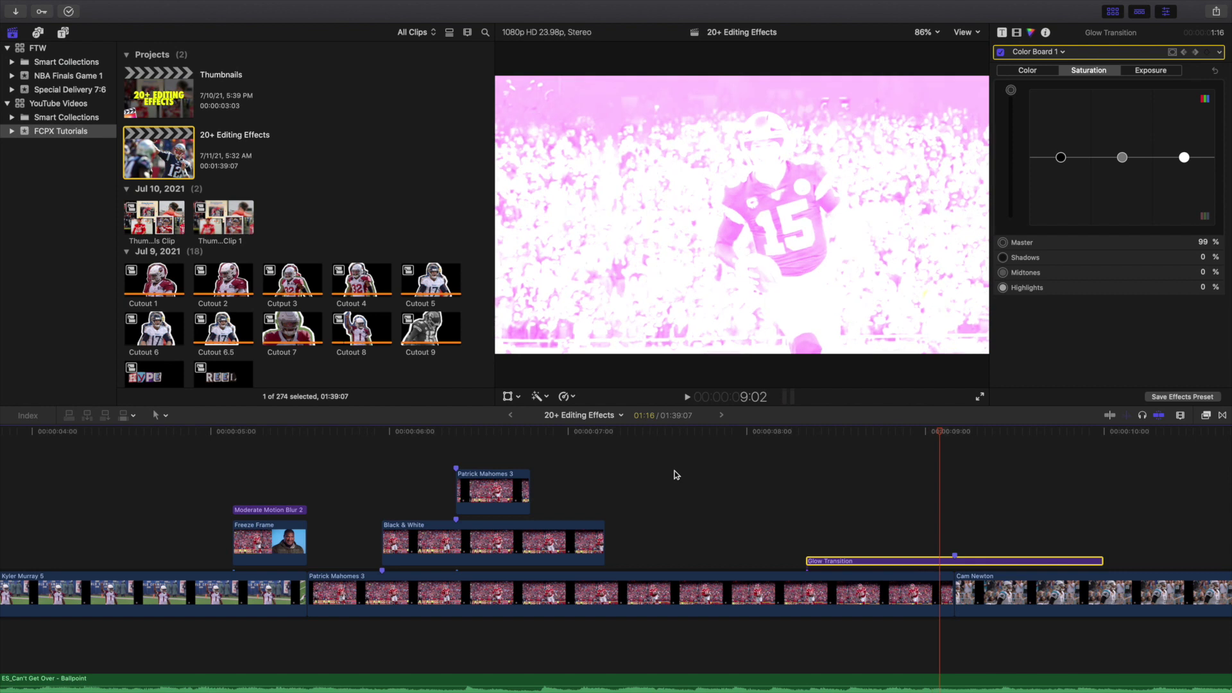
key("Right")
key("Right")
key("Right")
key("Right")
key("Right")
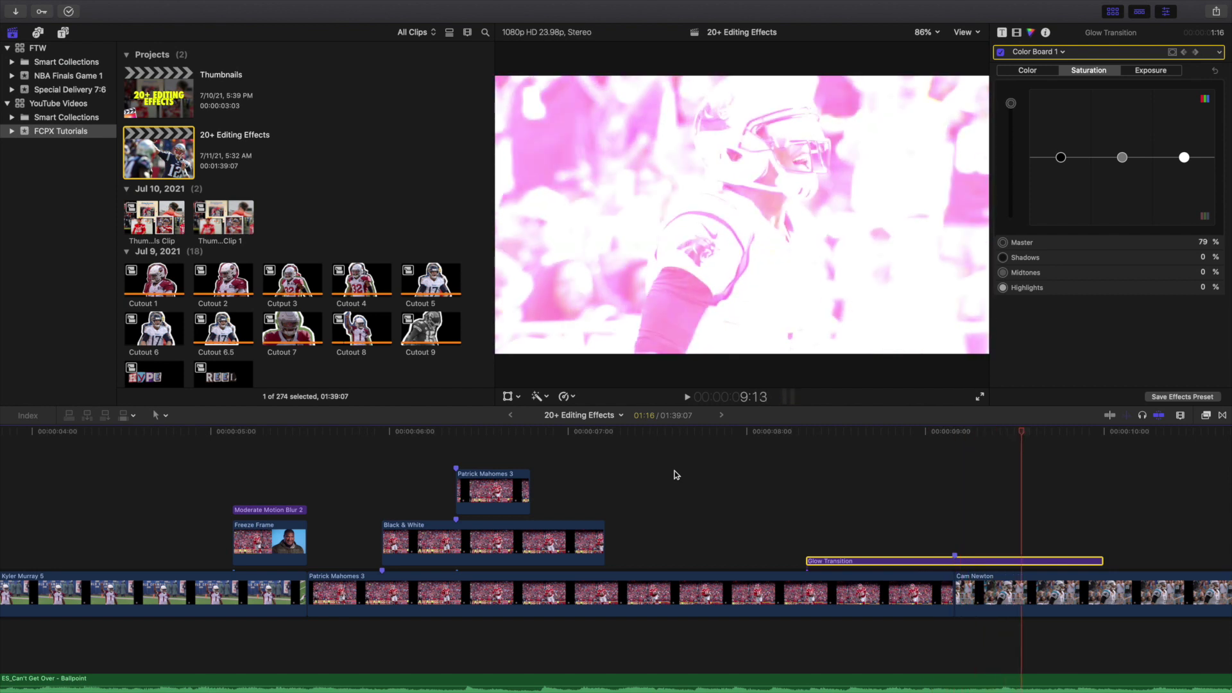
Step frame by frame through the Tyreek Hill Photo Collage clip from its start at 13:01 to 13:17
scroll(730, 482, "right", 10)
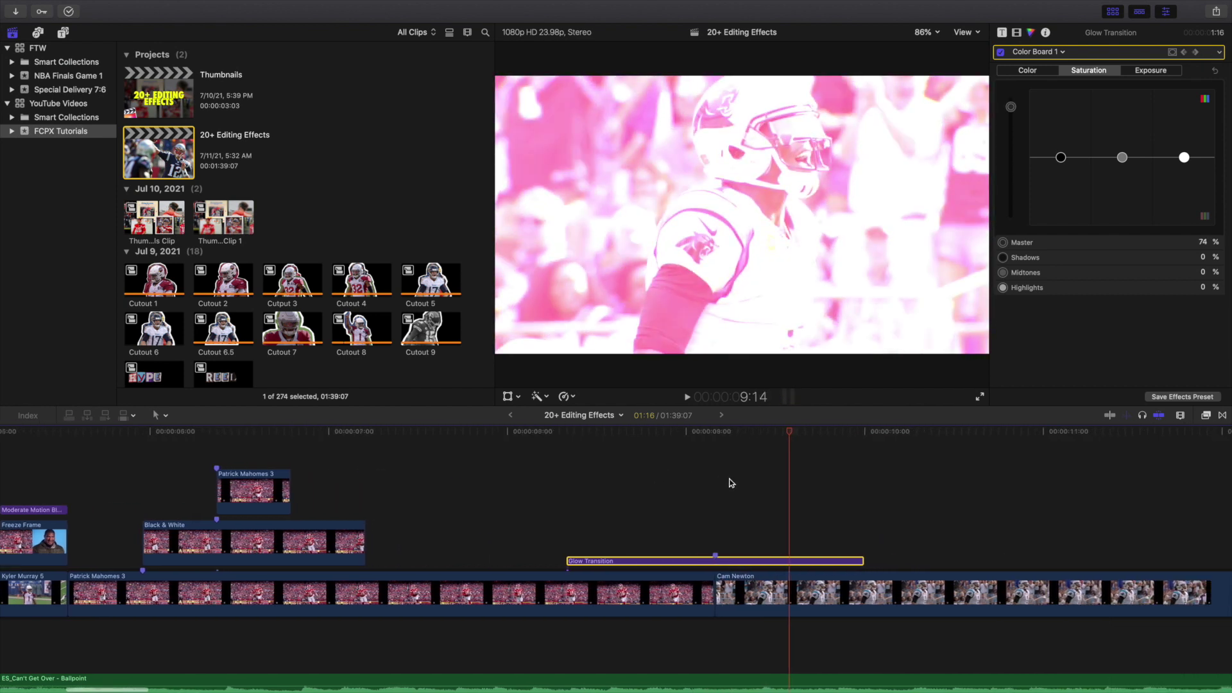
scroll(736, 486, "right", 2)
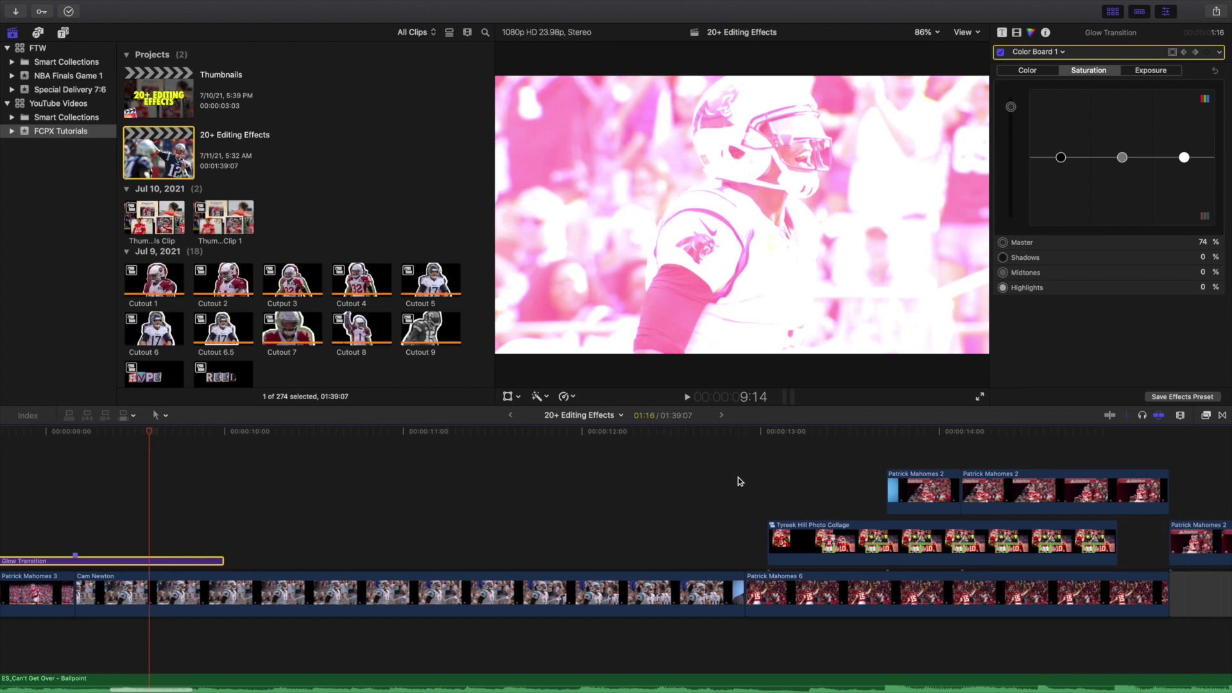
left_click(737, 478)
key("Right")
key("Right")
key("Right")
key("Right")
key("Right")
key("Right")
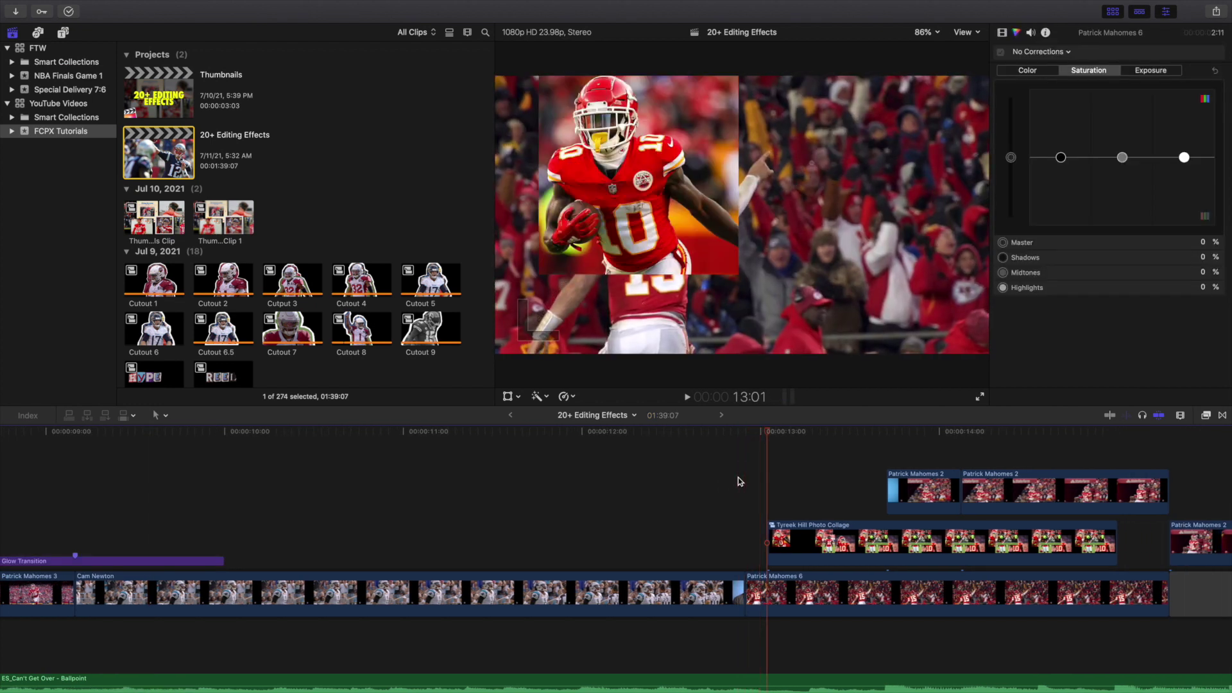
key("Right")
key("Right")
key("Right")
key("Right")
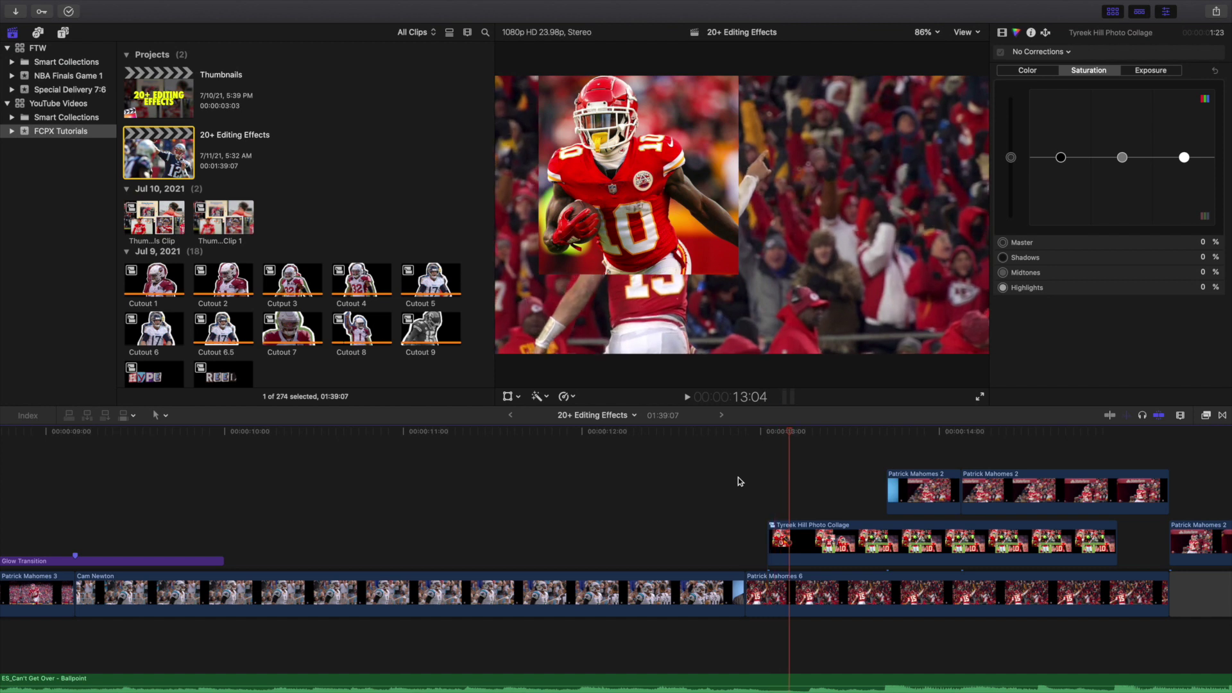
key("Right")
key("Right")
key("Right")
key("Right")
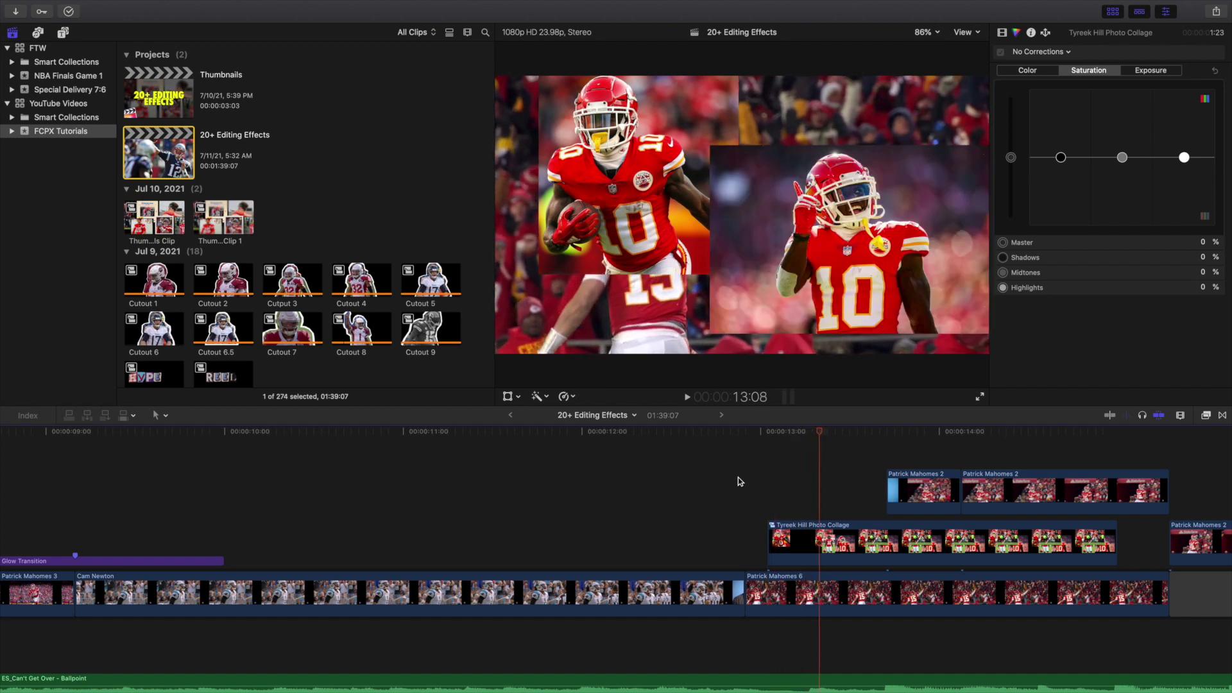
key("Right")
key("Right")
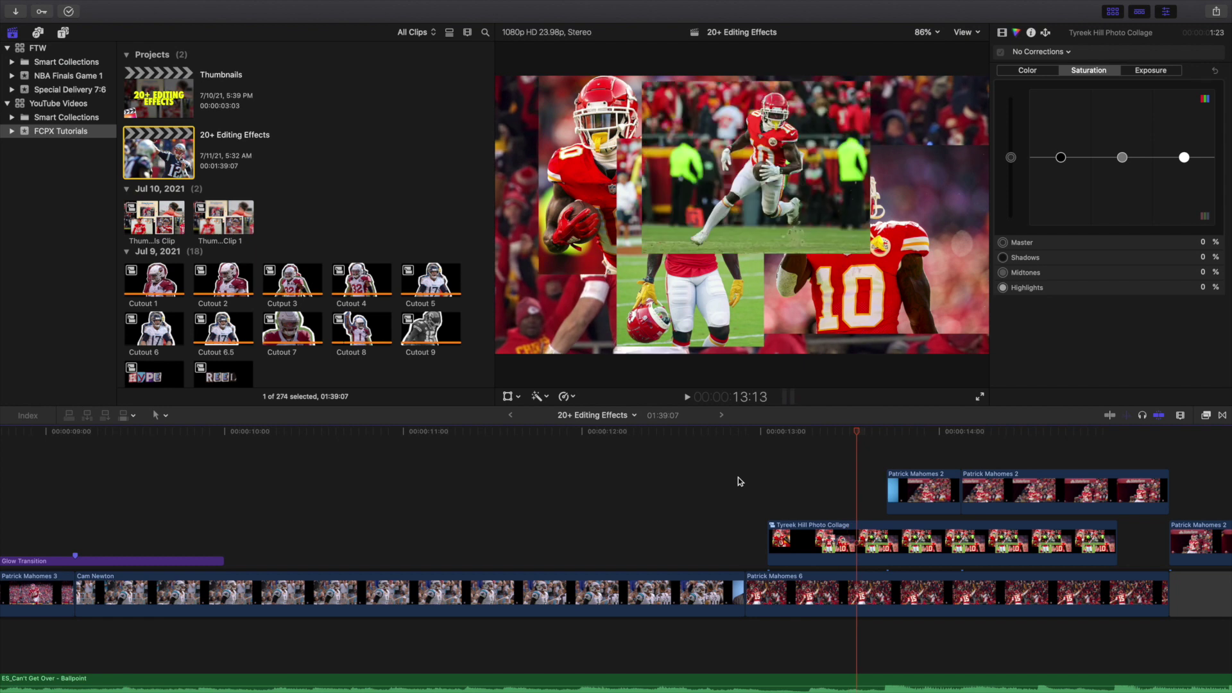
key("Right")
key("Right")
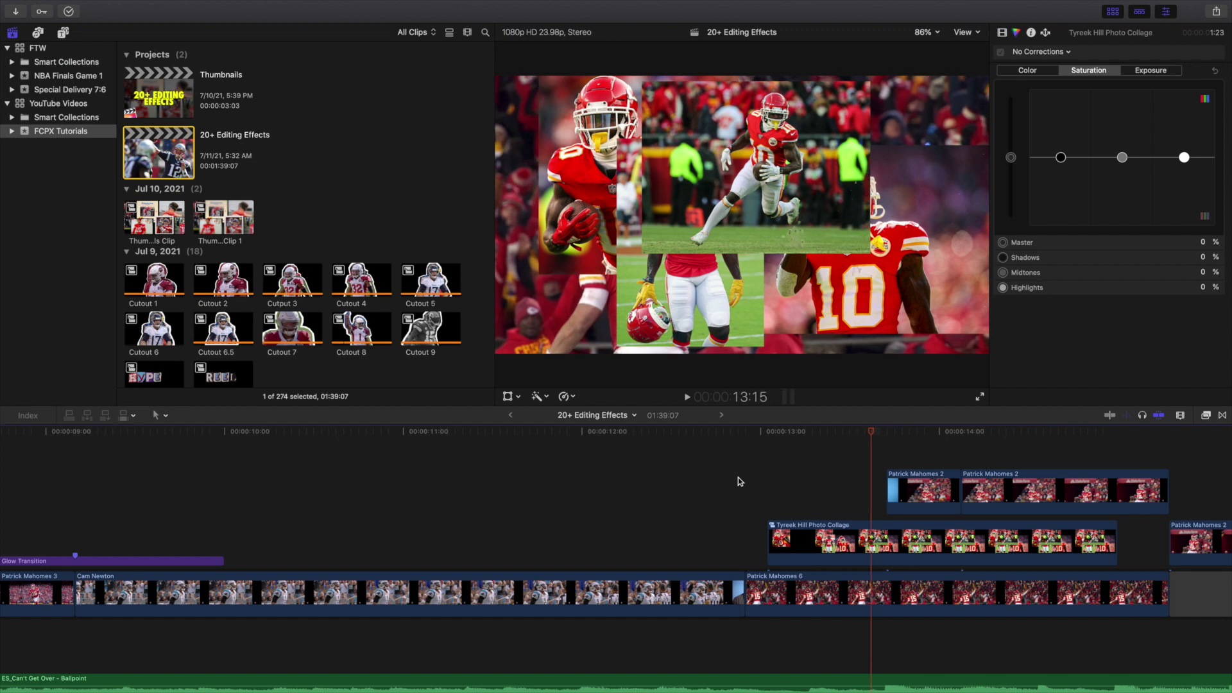
key("Right")
key("Right")
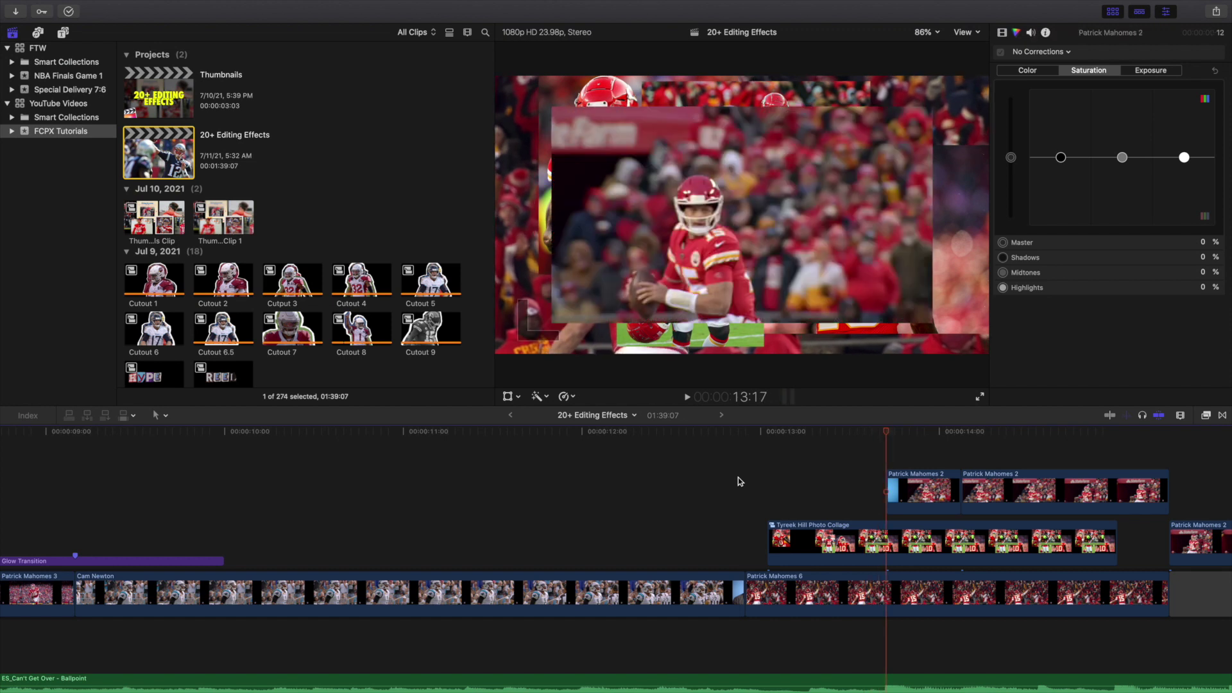
Review the two Patrick Mahomes 2 overlay clips above the collage, checking 15:05 and the cut between them near 14:04
scroll(739, 481, "right", 10)
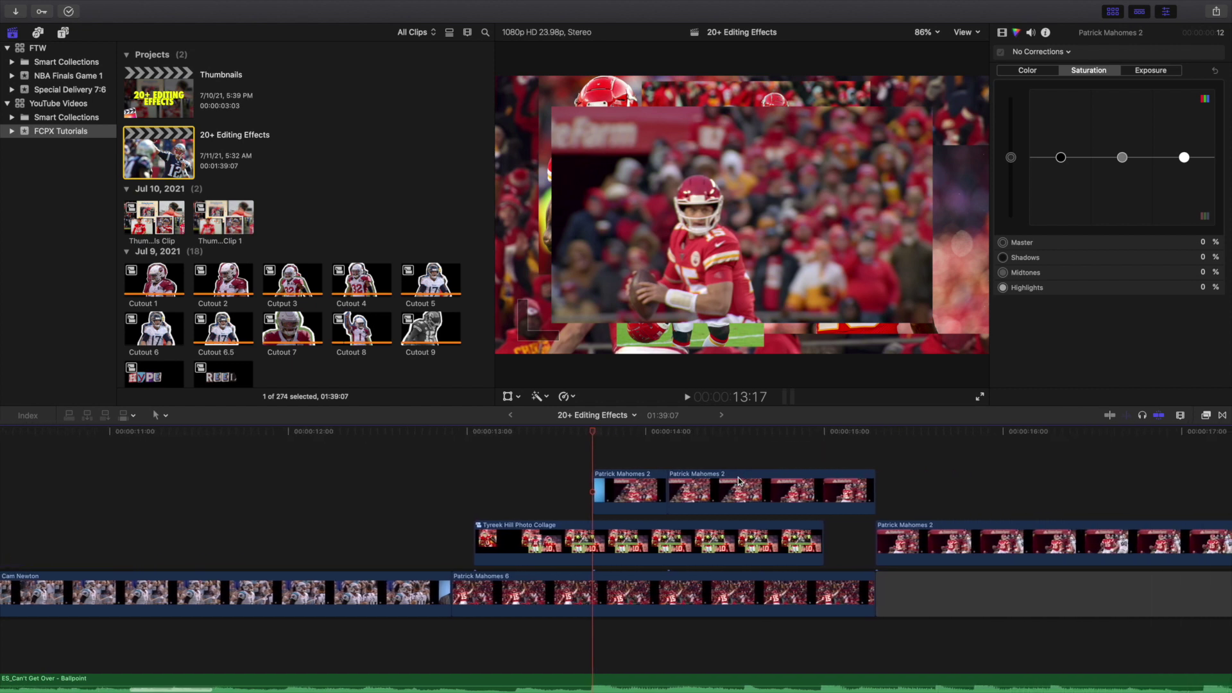
left_click(854, 458)
key("Right")
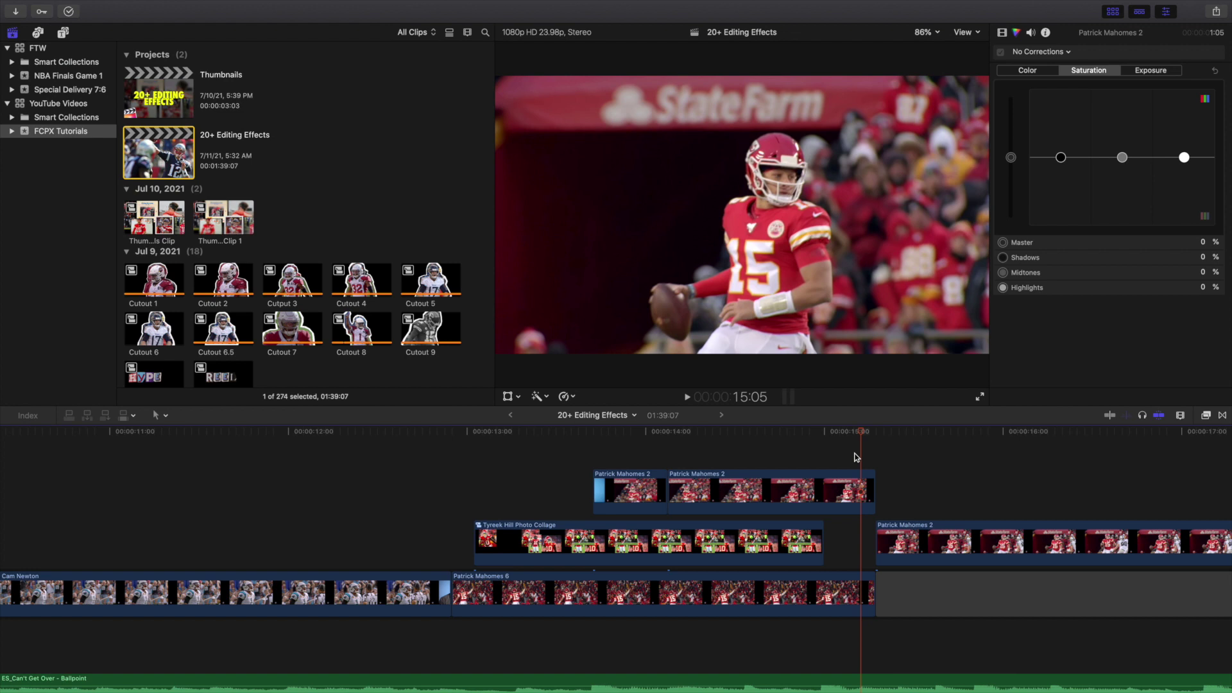
key("Right")
left_click(680, 464)
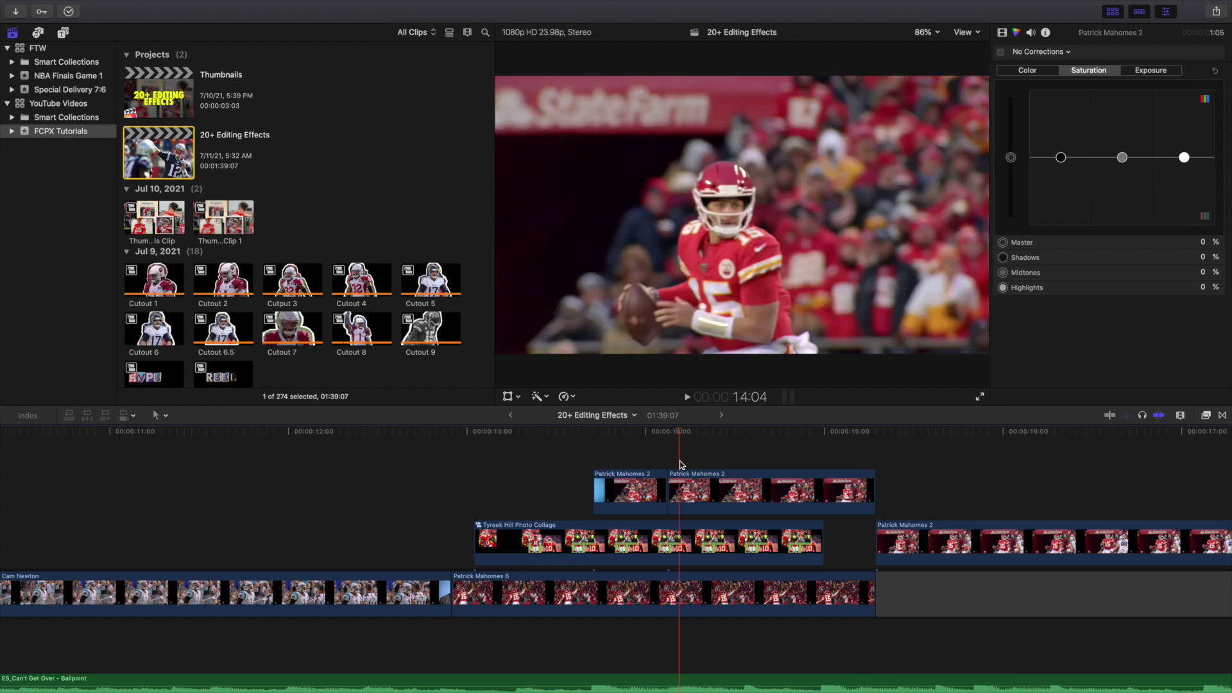
left_click(618, 462)
key("Right")
key("Right")
key("Right")
key("Right")
key("Right")
key("Right")
key("Right")
key("Right")
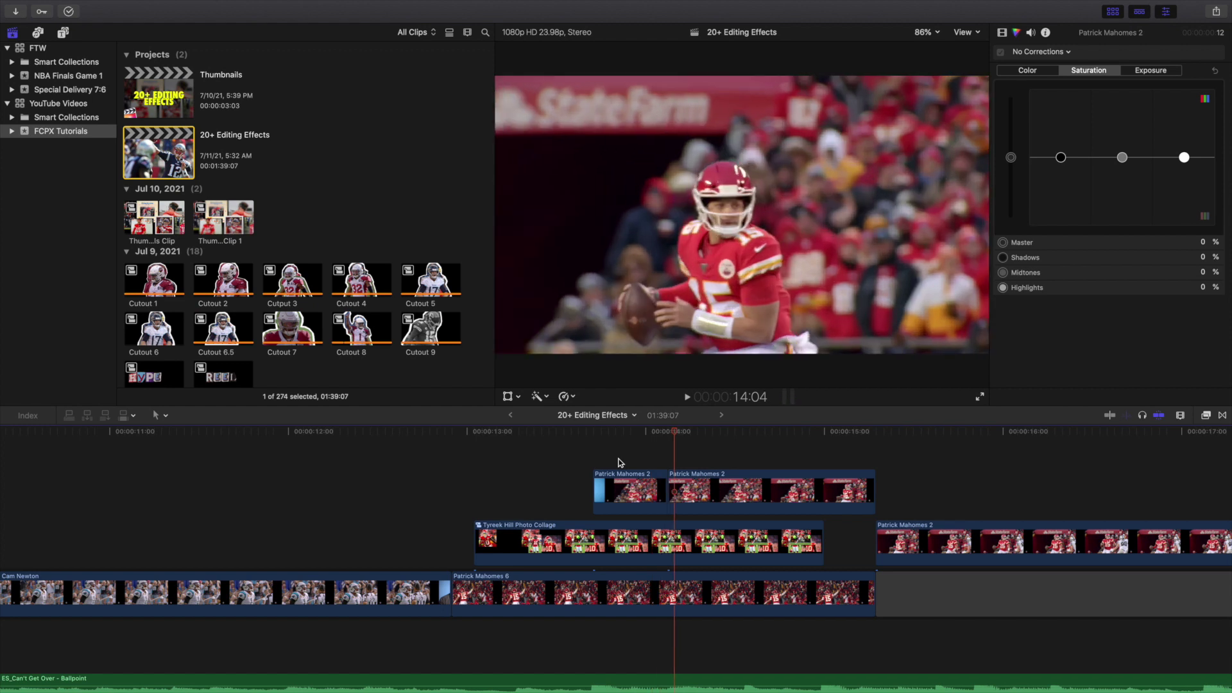
Step from 17:09 across the cut into the Patrick Mahomes 9 clip, and view its titled white frame at 18:04
scroll(695, 475, "right", 10)
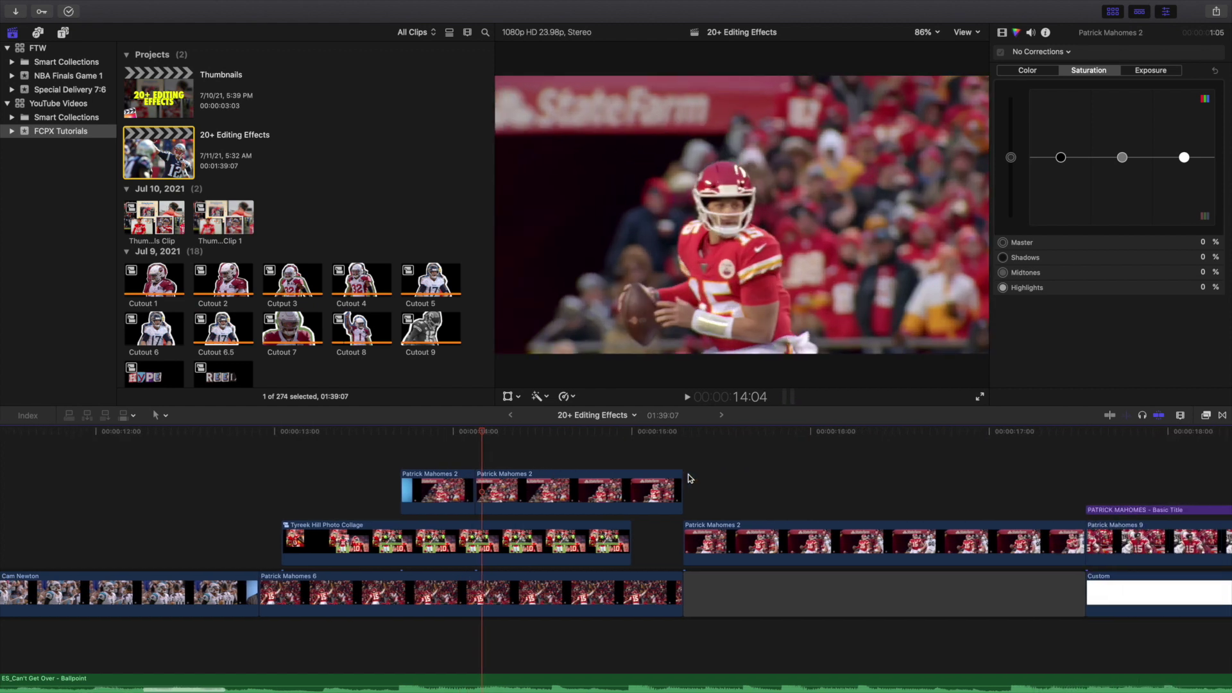
scroll(712, 474, "right", 5)
left_click(720, 464)
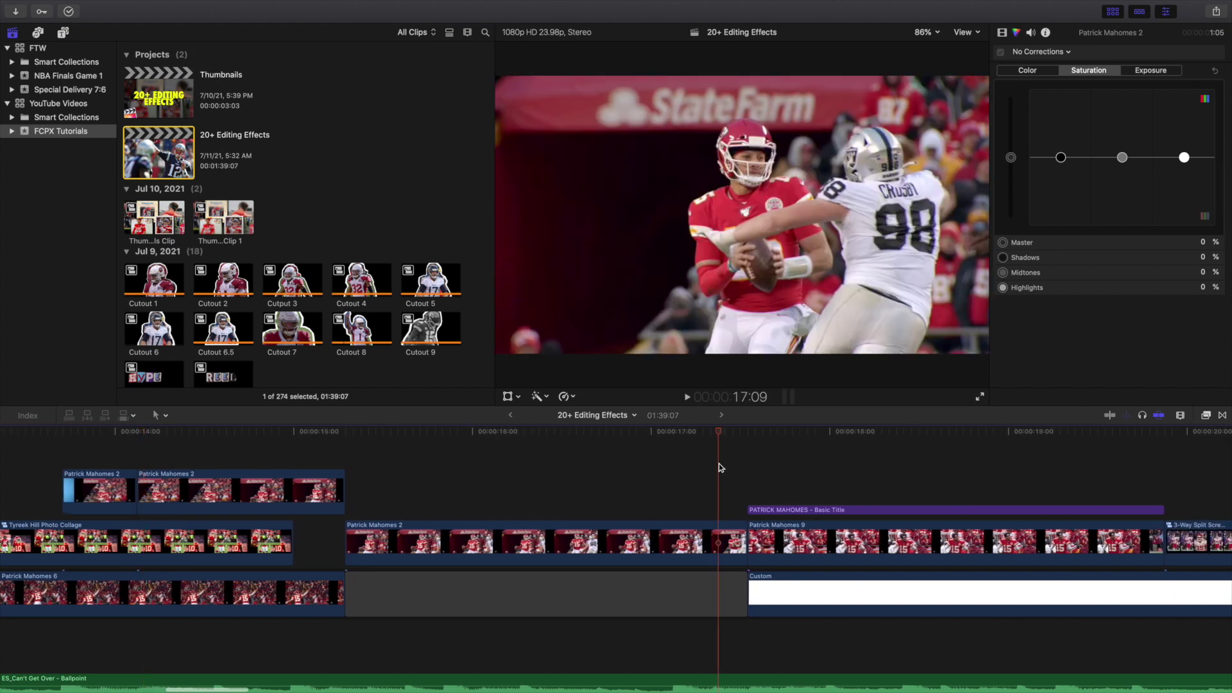
key("Right")
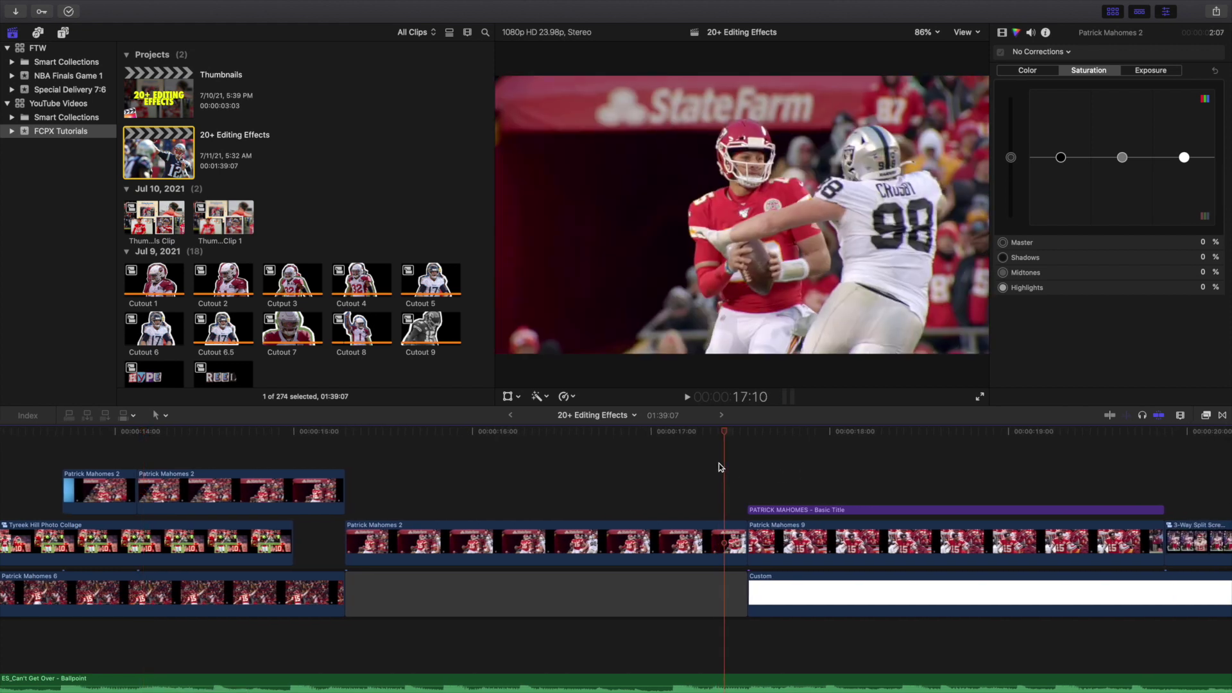
key("Right")
key("Right")
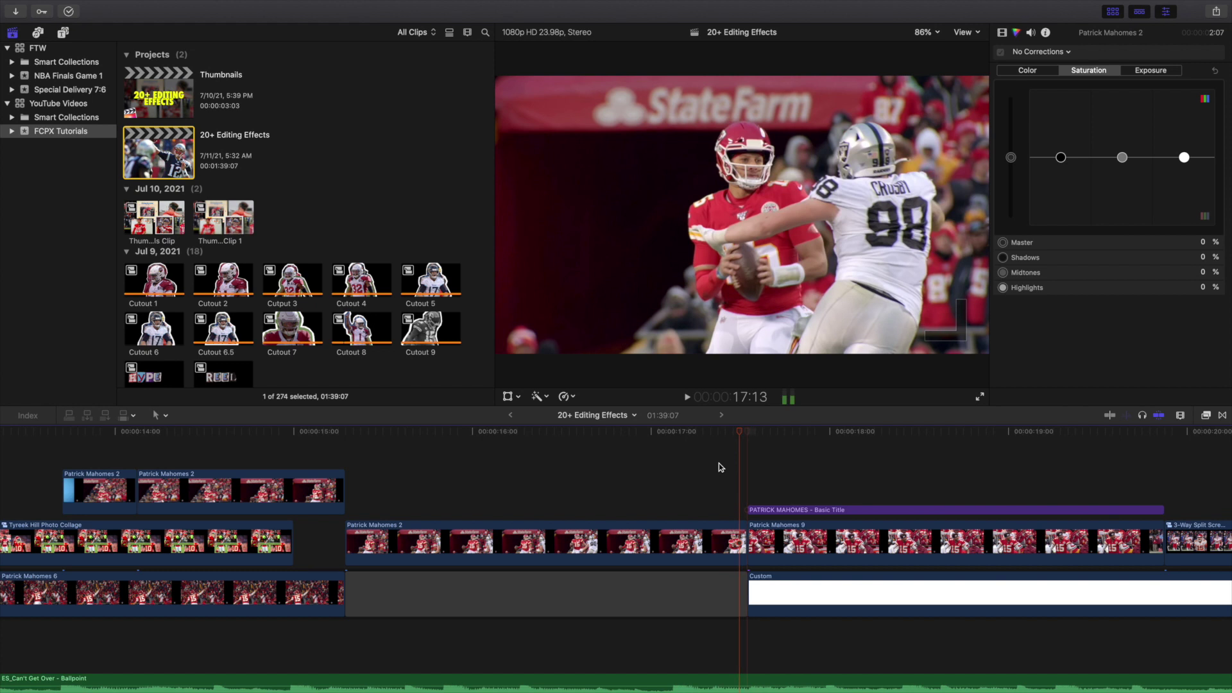
key("Right")
key("Right")
key("Right")
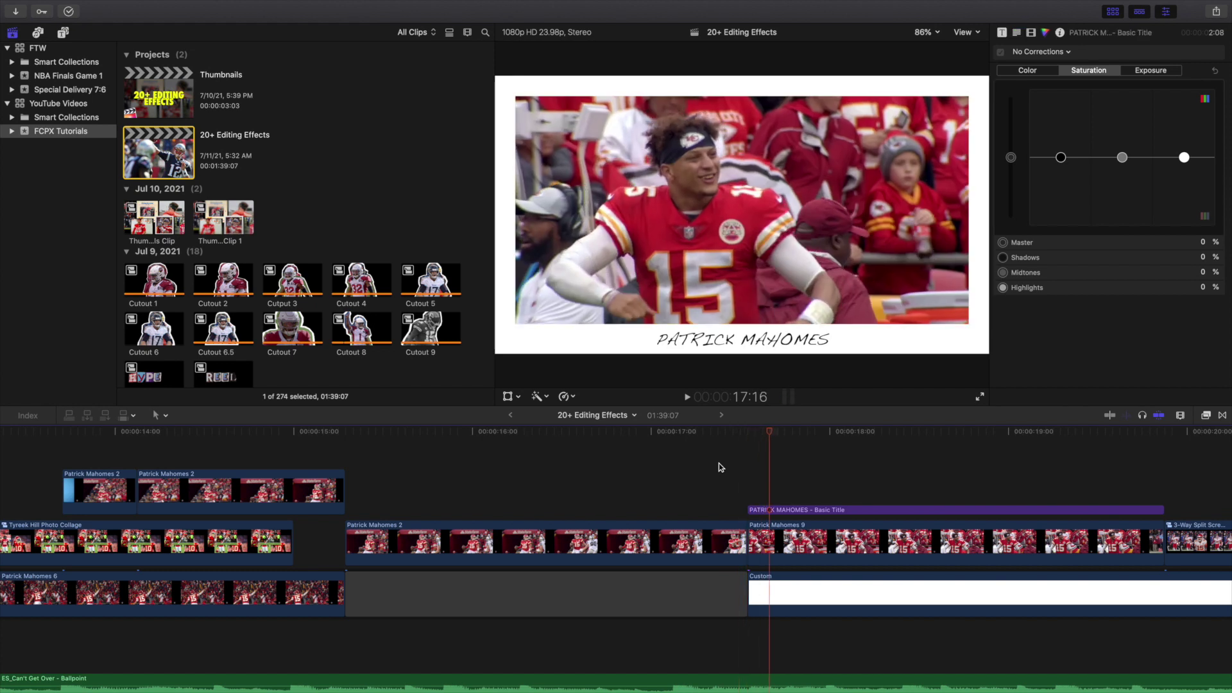
key("super+minus")
left_click(816, 500)
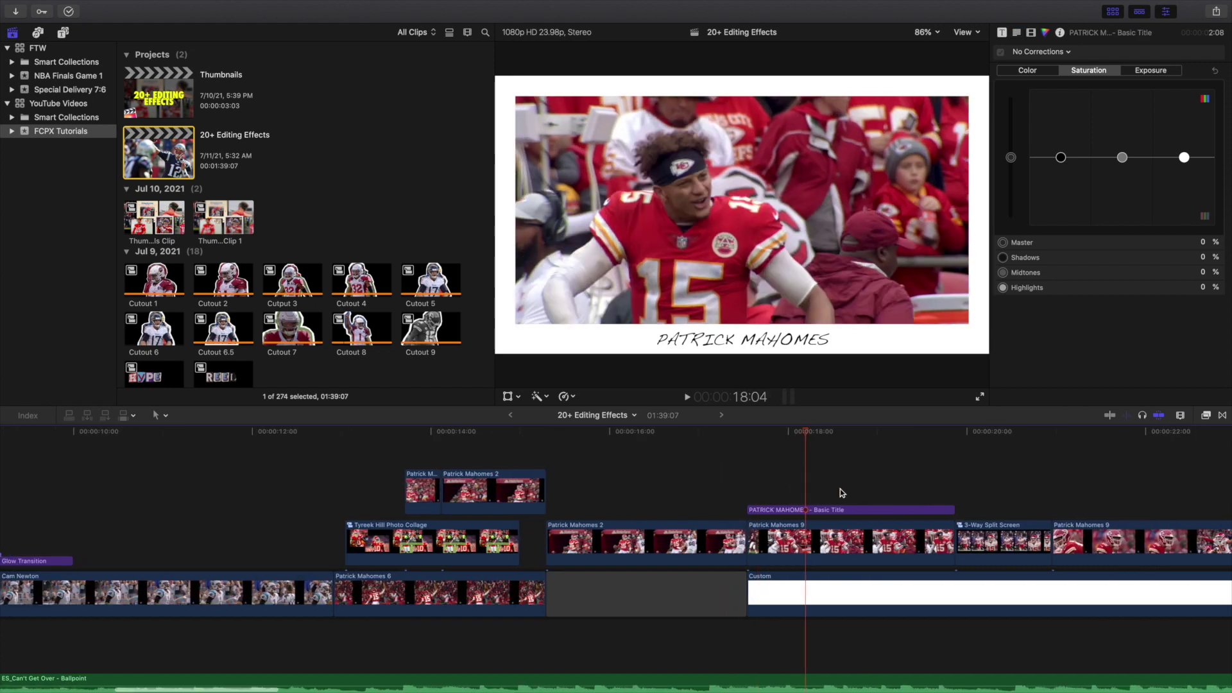
Play the 3-Way Split Screen clip from 20:01 to 20:10, and view the following Patrick Mahomes 9 clip at 21:20
scroll(841, 492, "right", 4)
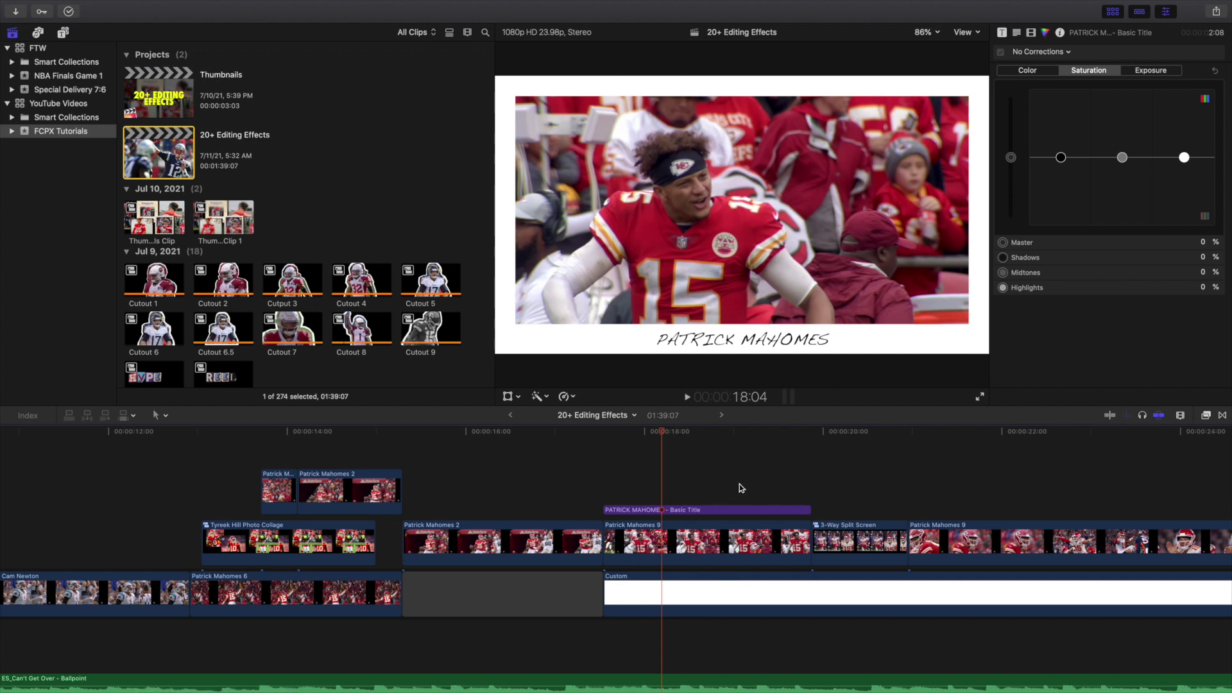
left_click(832, 490)
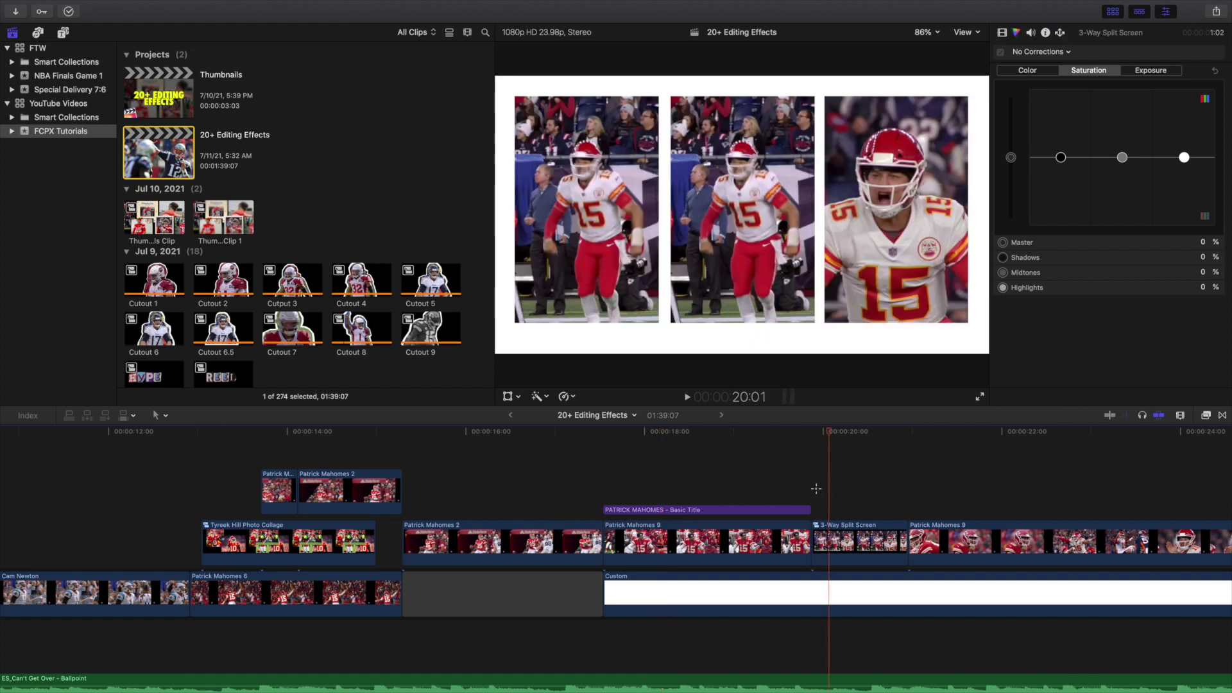
key("space")
key("space")
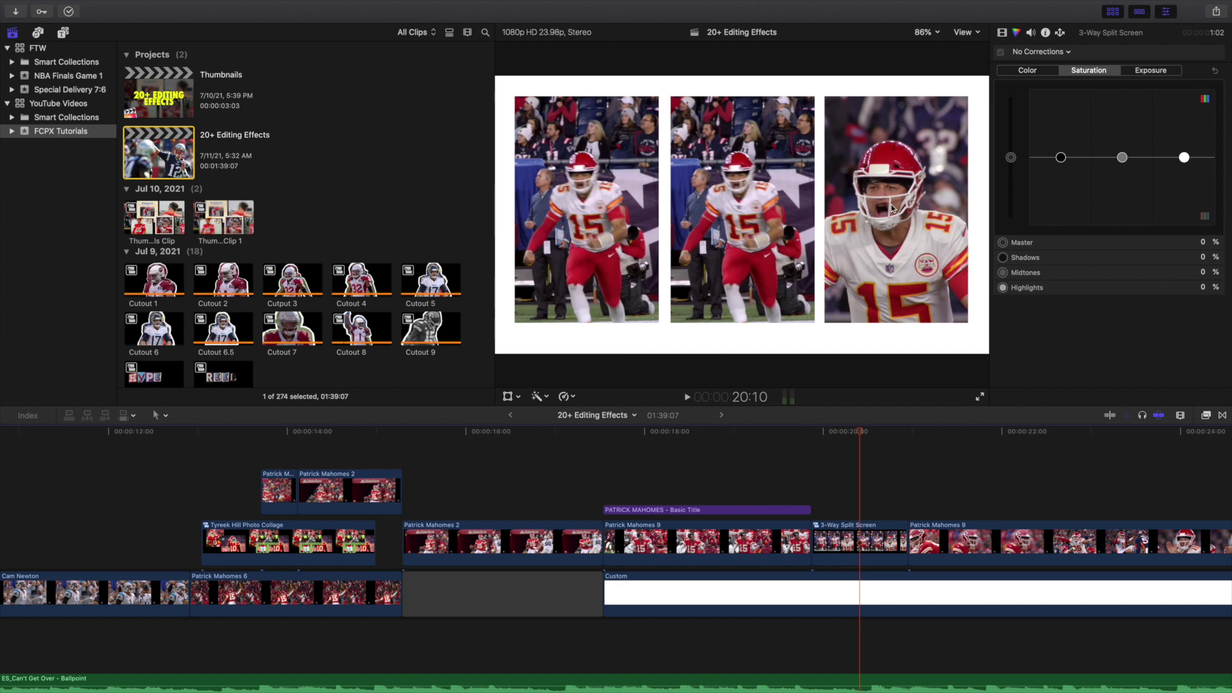
scroll(862, 491, "right", 5)
left_click(709, 500)
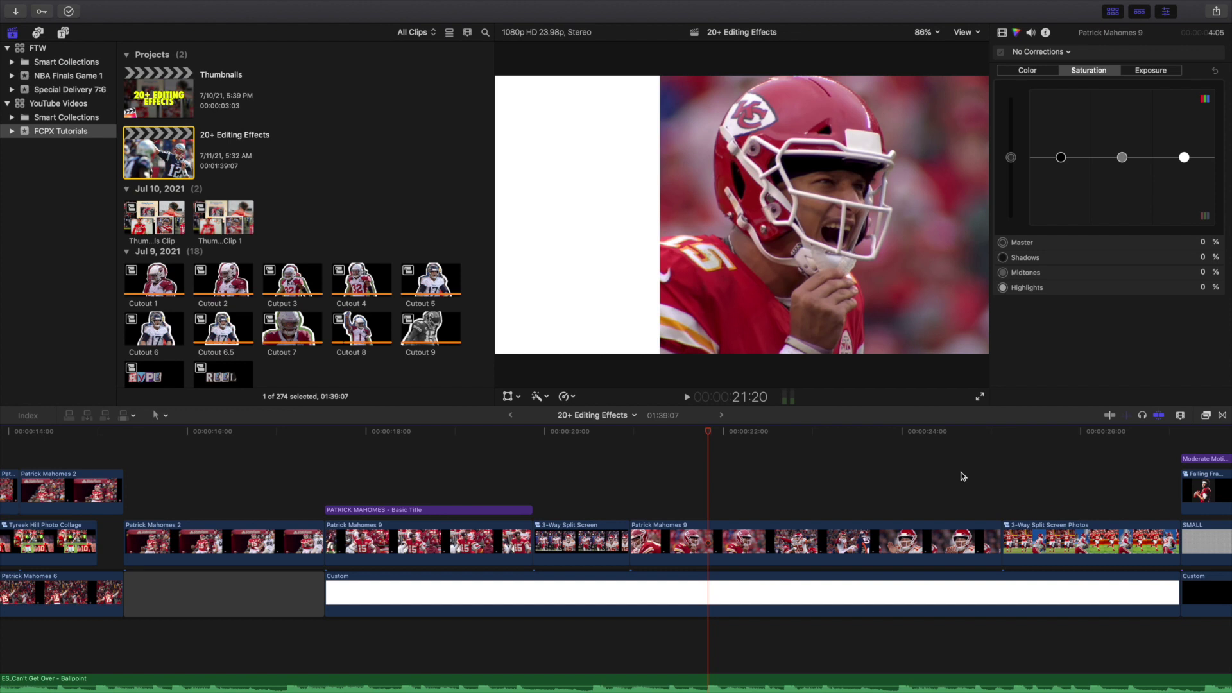
Compare the photo layouts in the 3-Way Split Screen Photos clip between about 25:11 and 26:11
scroll(946, 514, "right", 10)
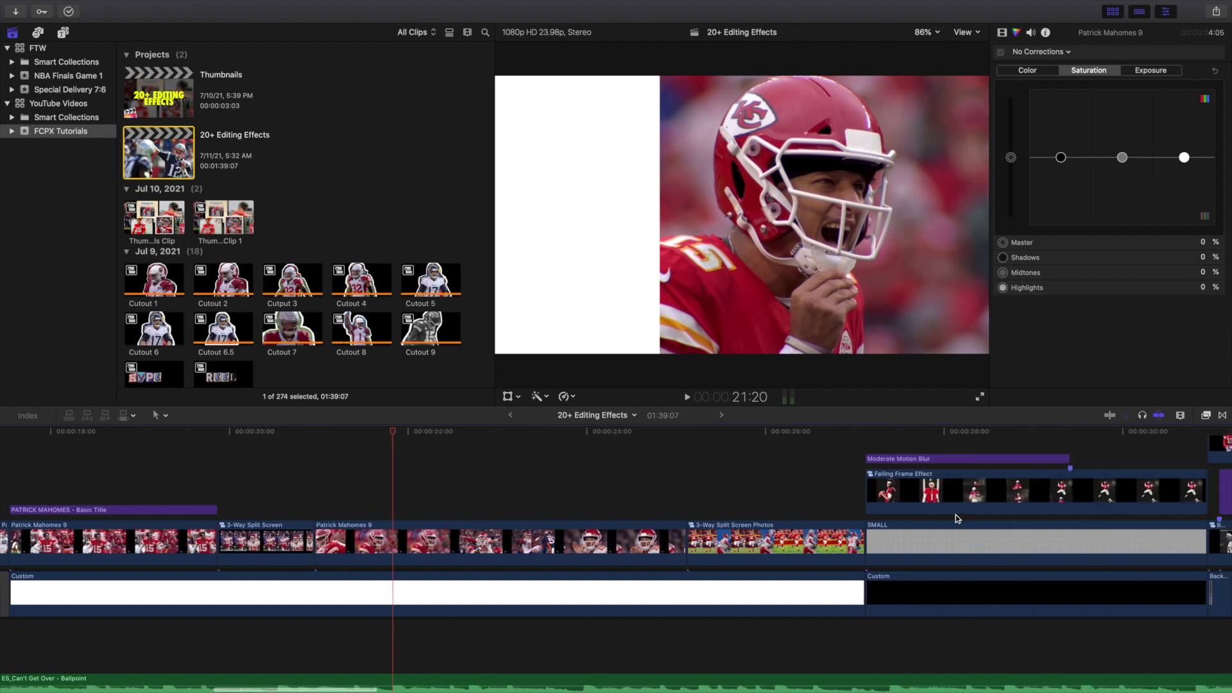
left_click(632, 501)
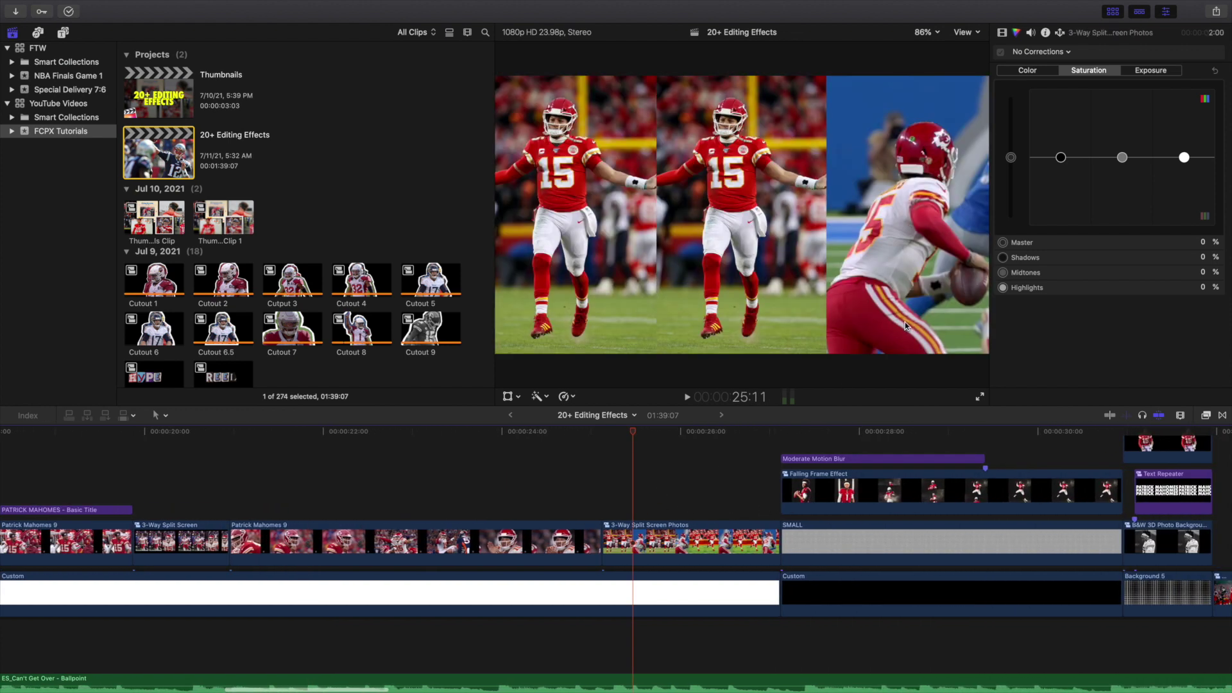
left_click(726, 503)
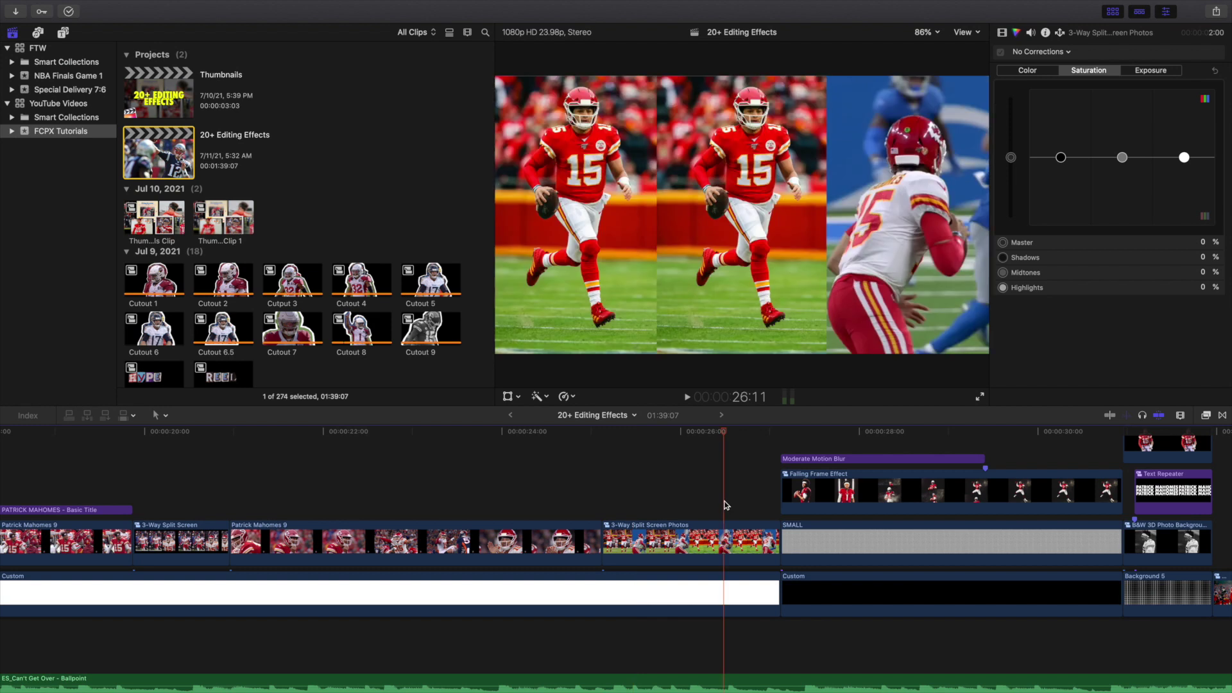
left_click(616, 503)
left_click(710, 512)
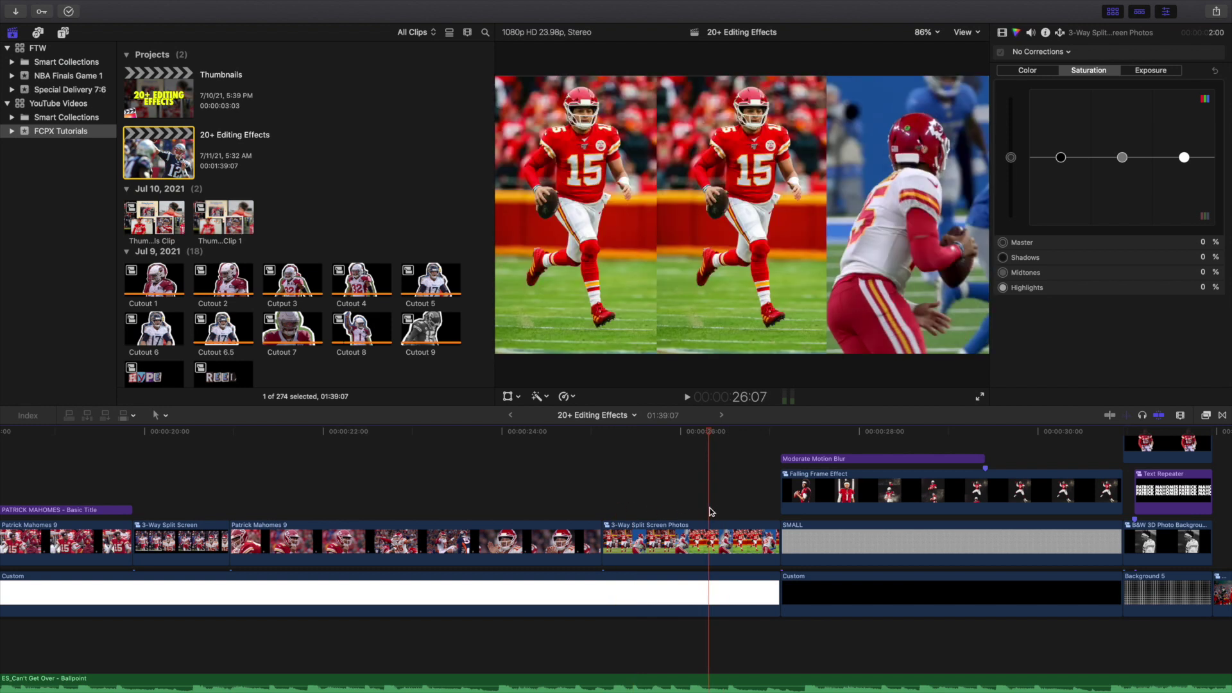
left_click(637, 493)
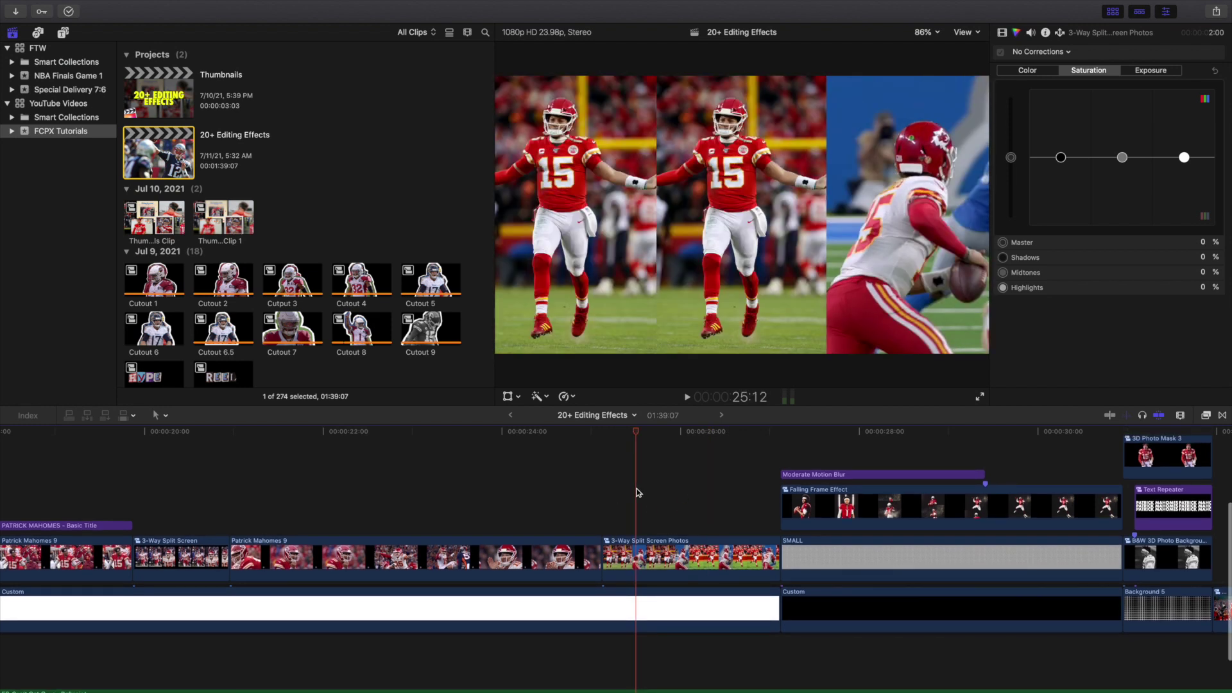
left_click(717, 506)
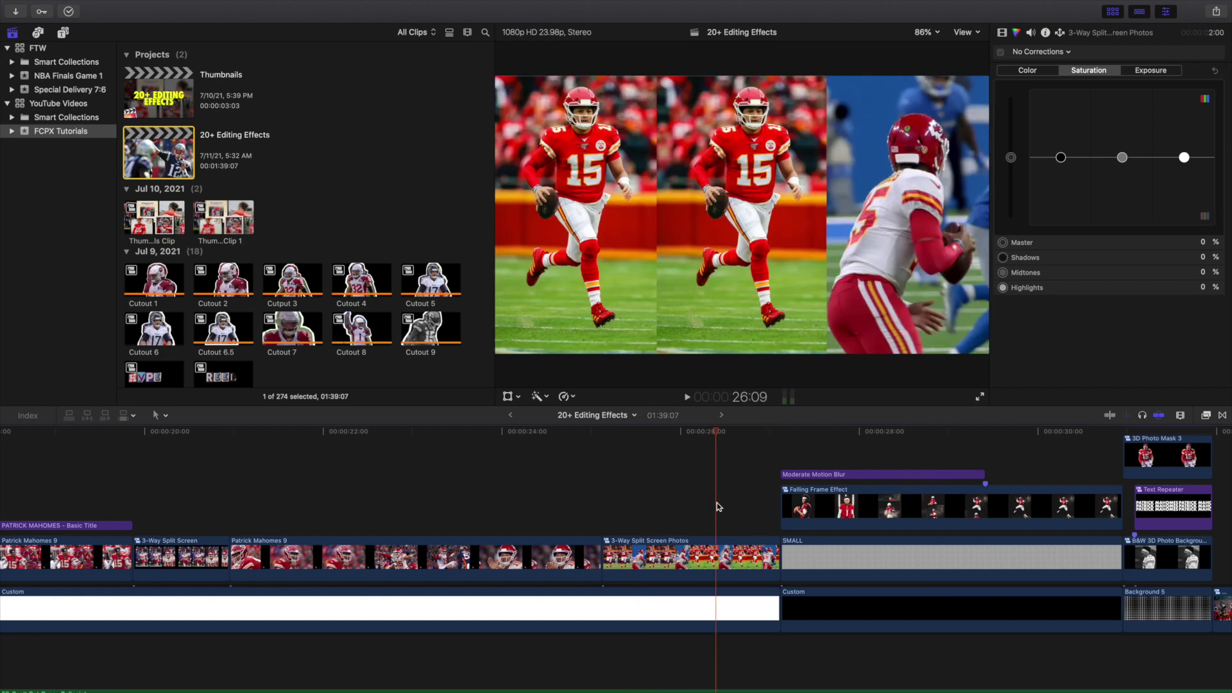
Go to the start of the Falling Frame Effect clip at 27:03
scroll(783, 506, "right", 3)
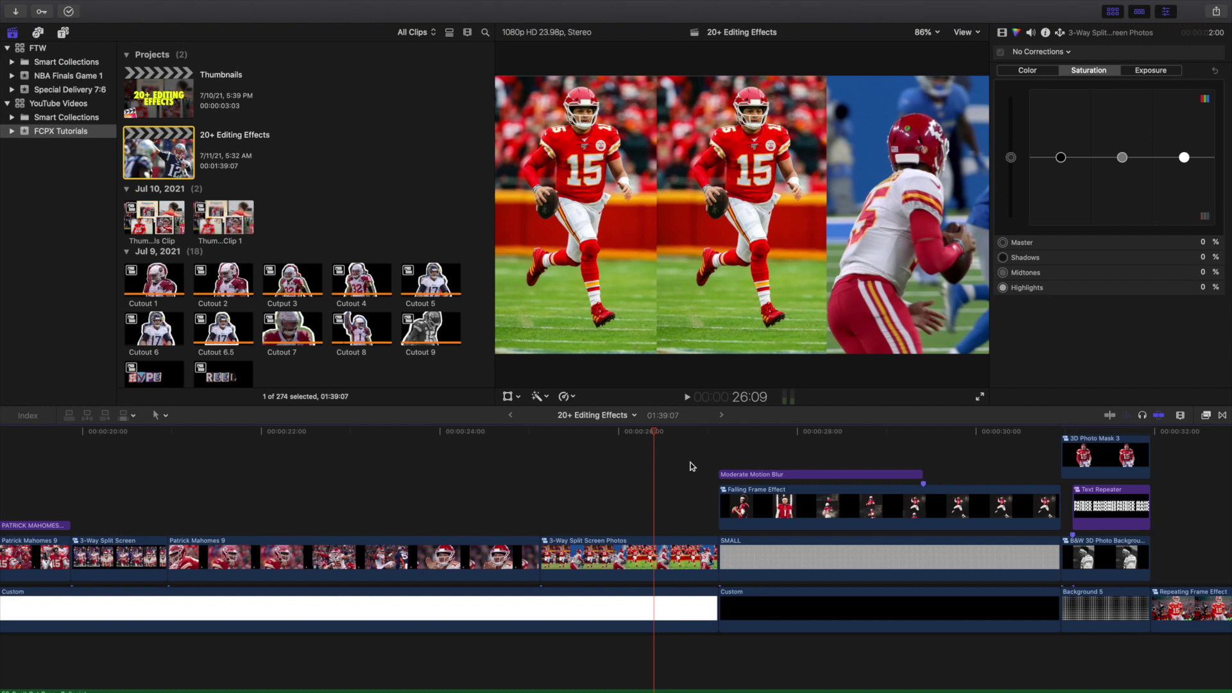
scroll(694, 460, "up", 1)
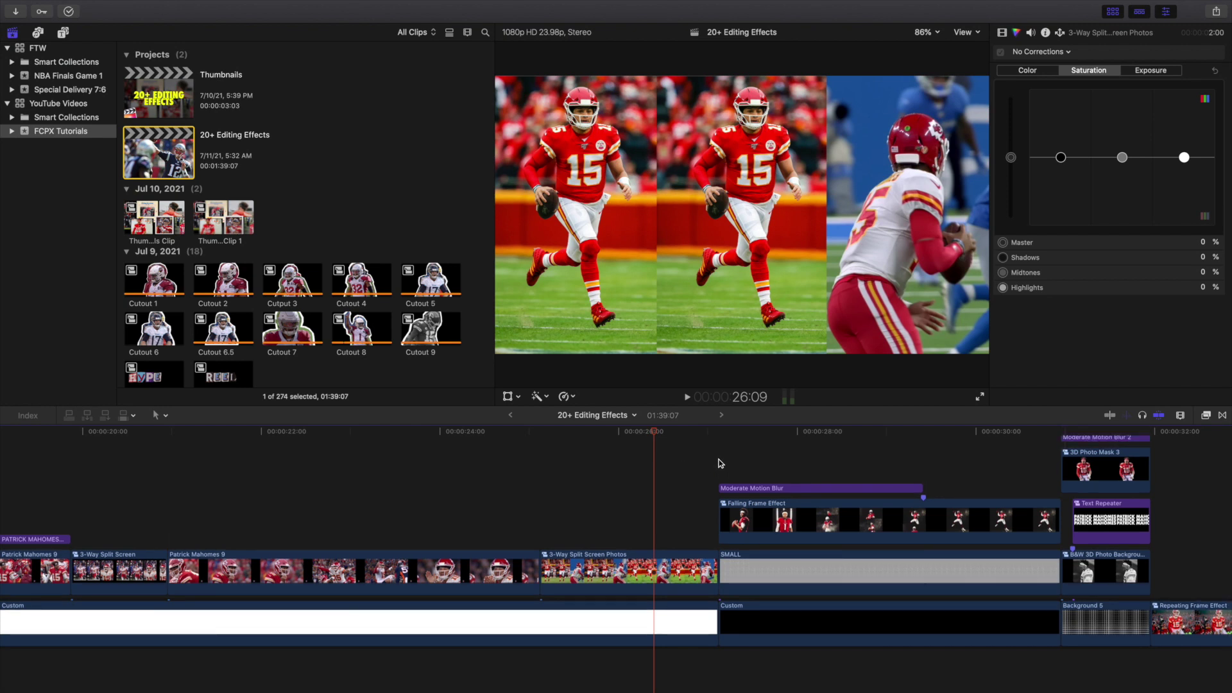
left_click(720, 463)
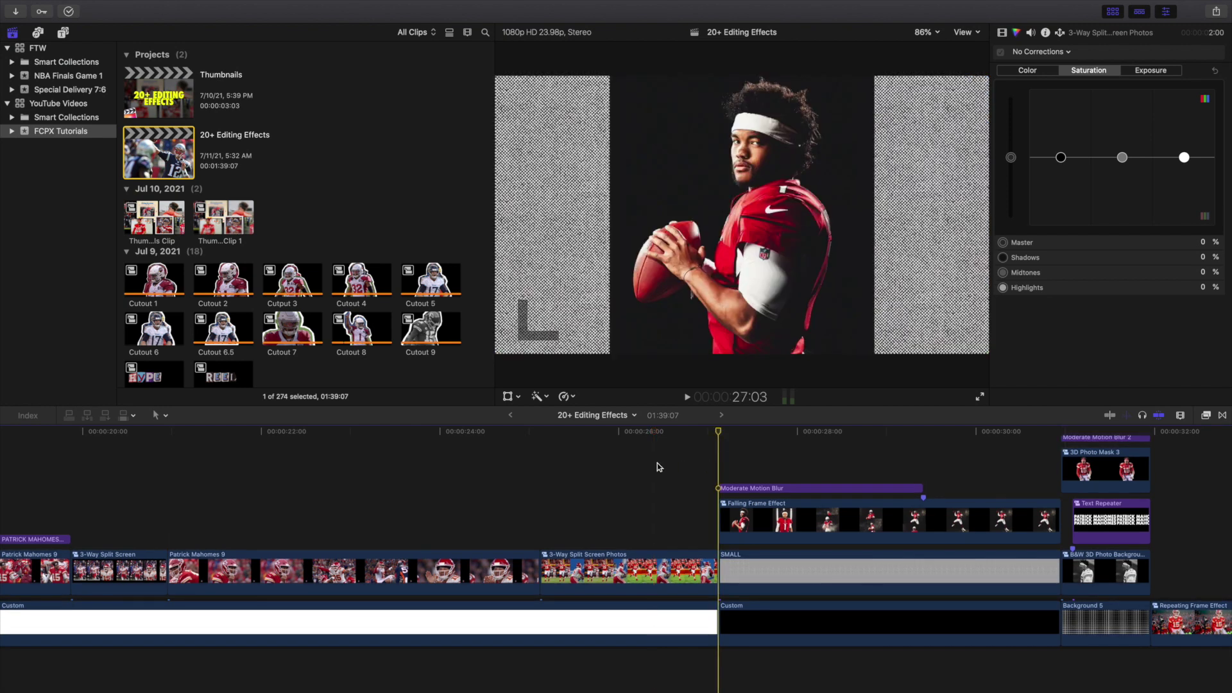
Play the Falling Frame Effect clip from 27:03 to 29:00
key("space")
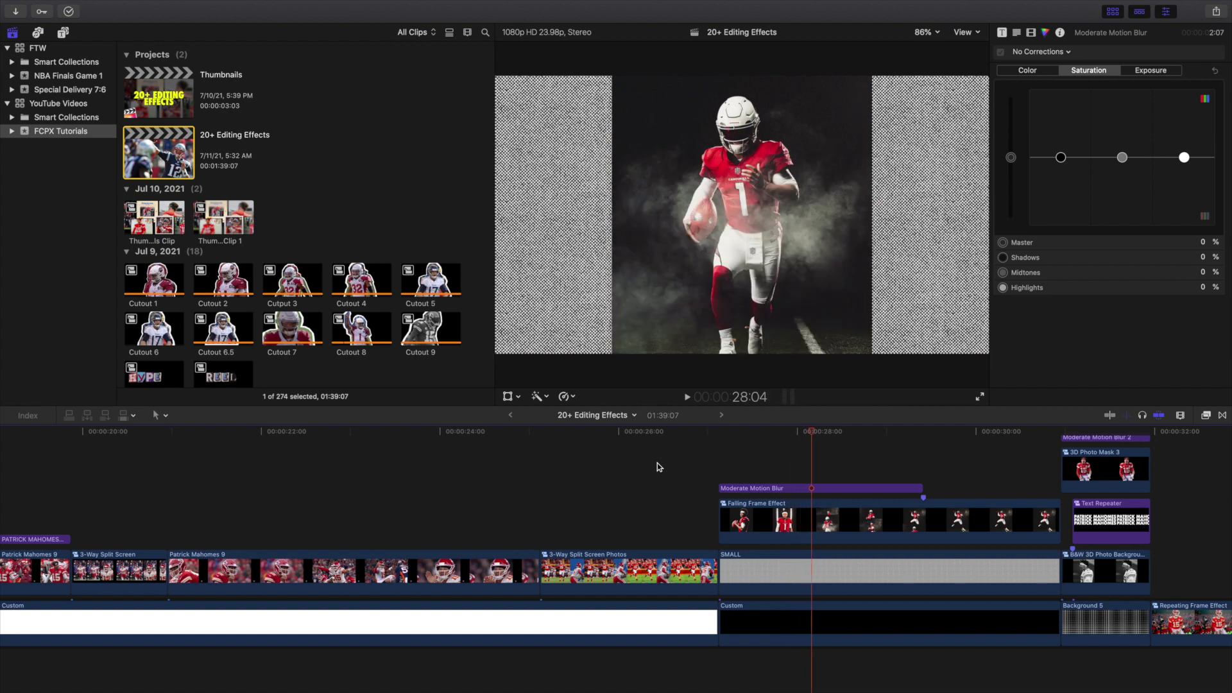
key("space")
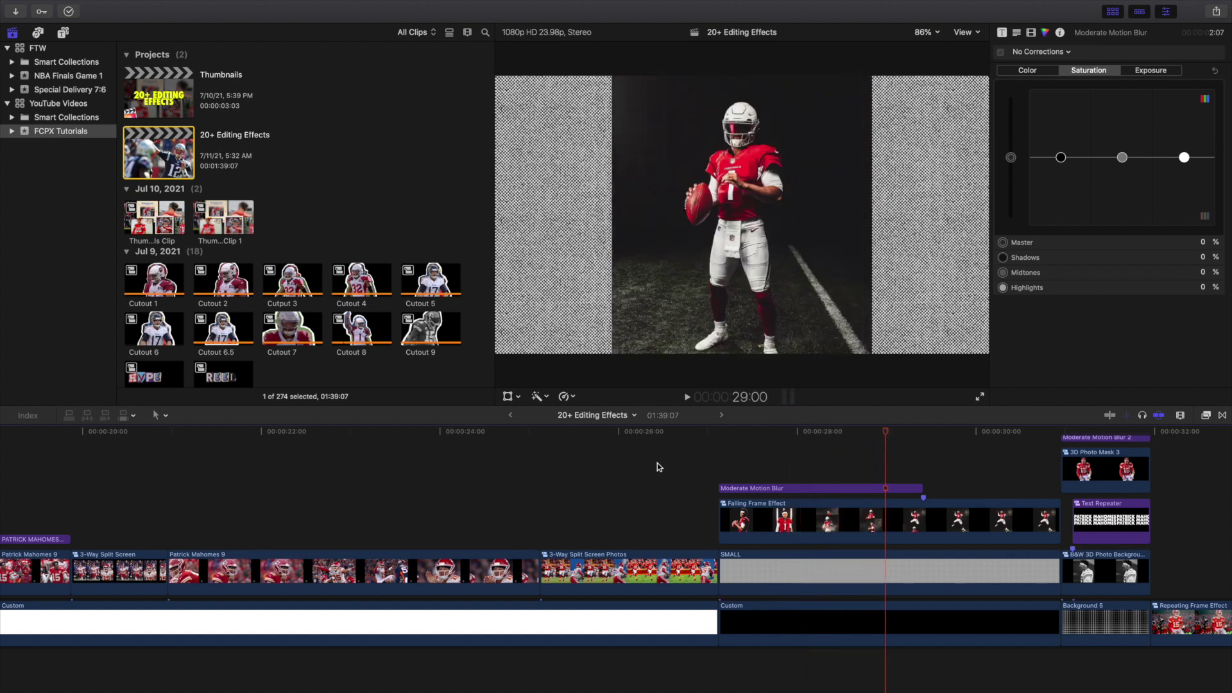
Go to the start of the 3D Photo Mask 3 clip at 30:23 and play through the Text Repeater title to 31:16
scroll(854, 497, "right", 3)
scroll(854, 497, "right", 3)
scroll(855, 498, "up", 3)
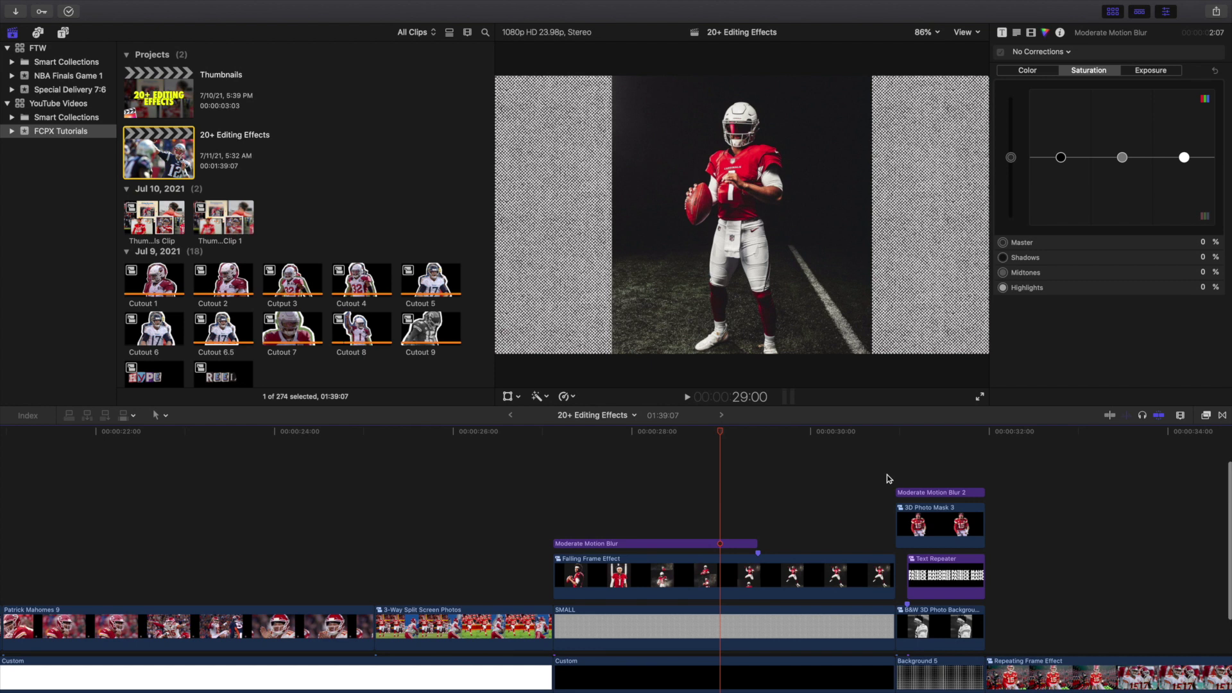
left_click(901, 468)
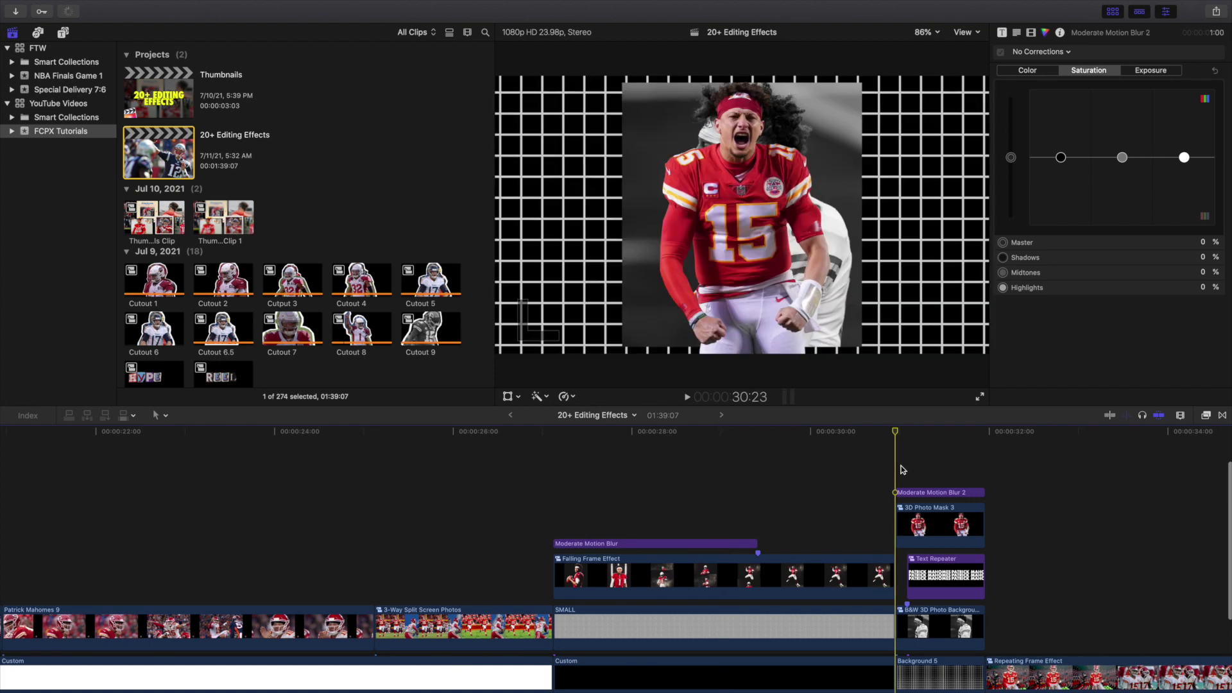
scroll(810, 511, "down", 2)
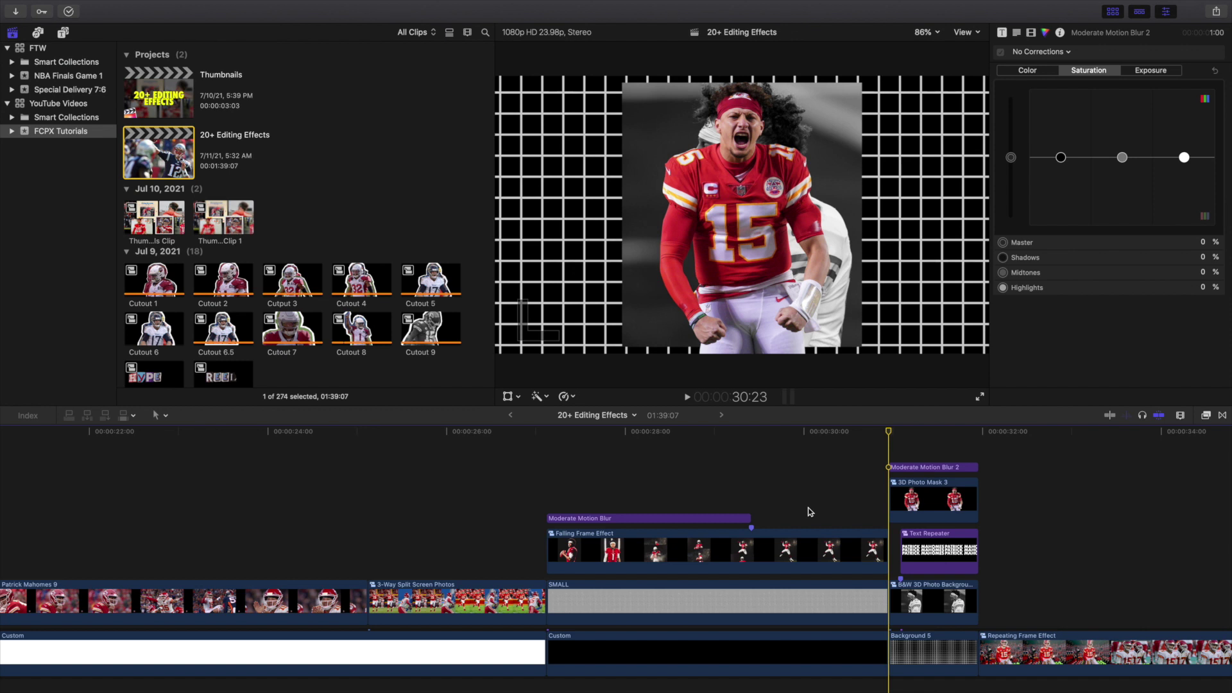
key("space")
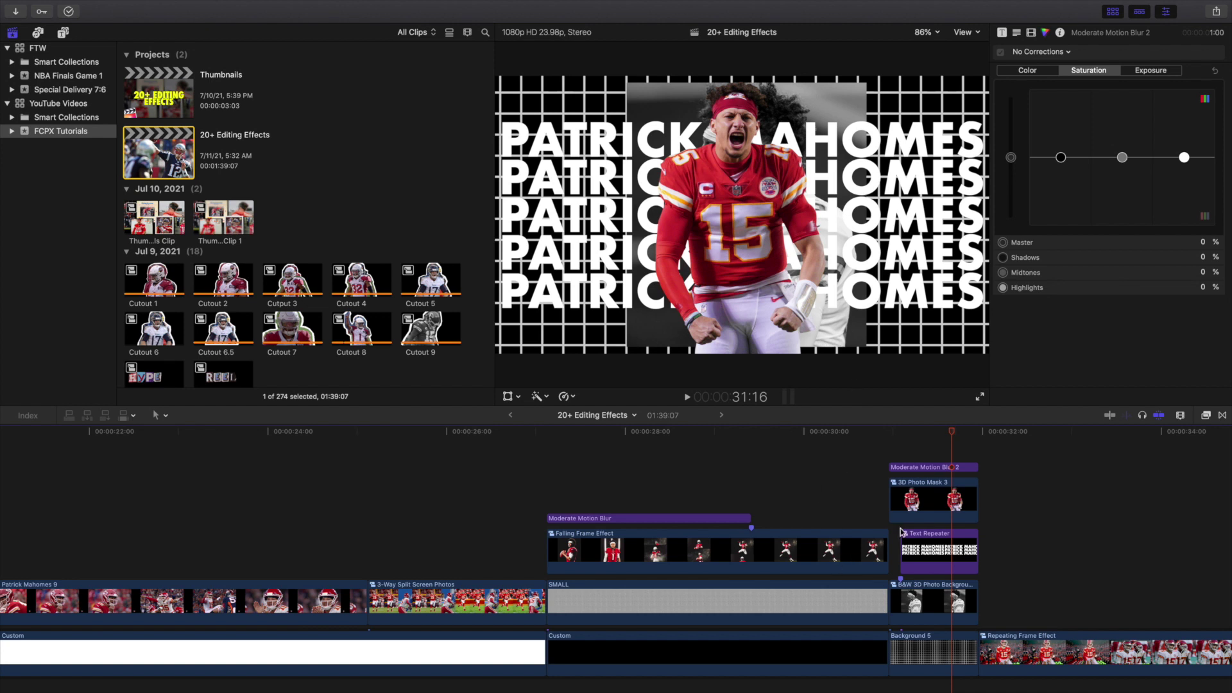
At 30:23, show the horizon overlay in the viewer and disable the Background 5 clip to check the photo's centring
left_click(894, 446)
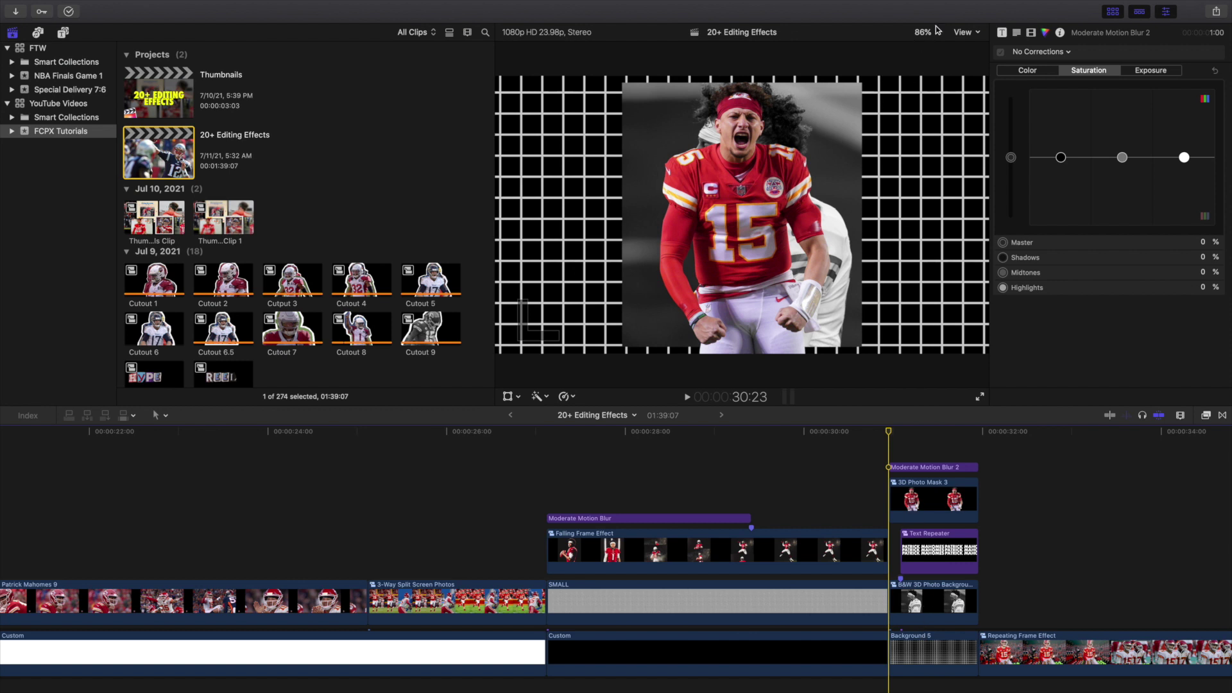
left_click(968, 36)
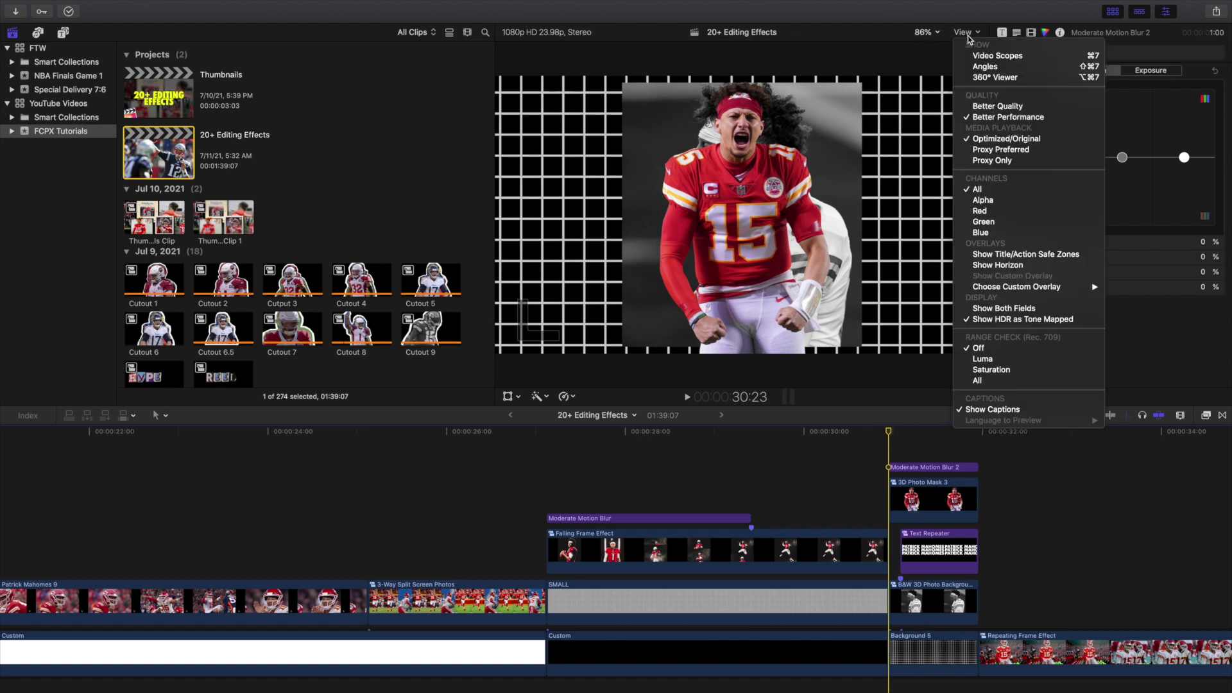
left_click(997, 265)
left_click(928, 641)
key("v")
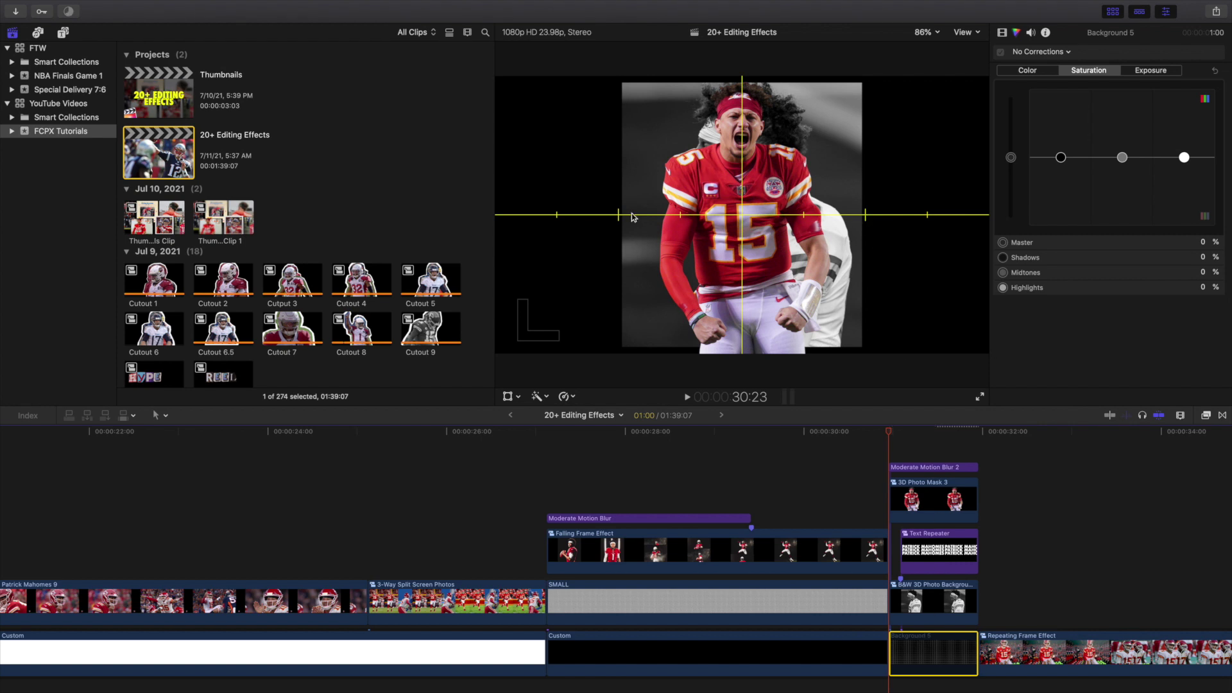
Re-enable the Background 5 clip and hide the horizon overlay in the viewer
left_click(914, 466)
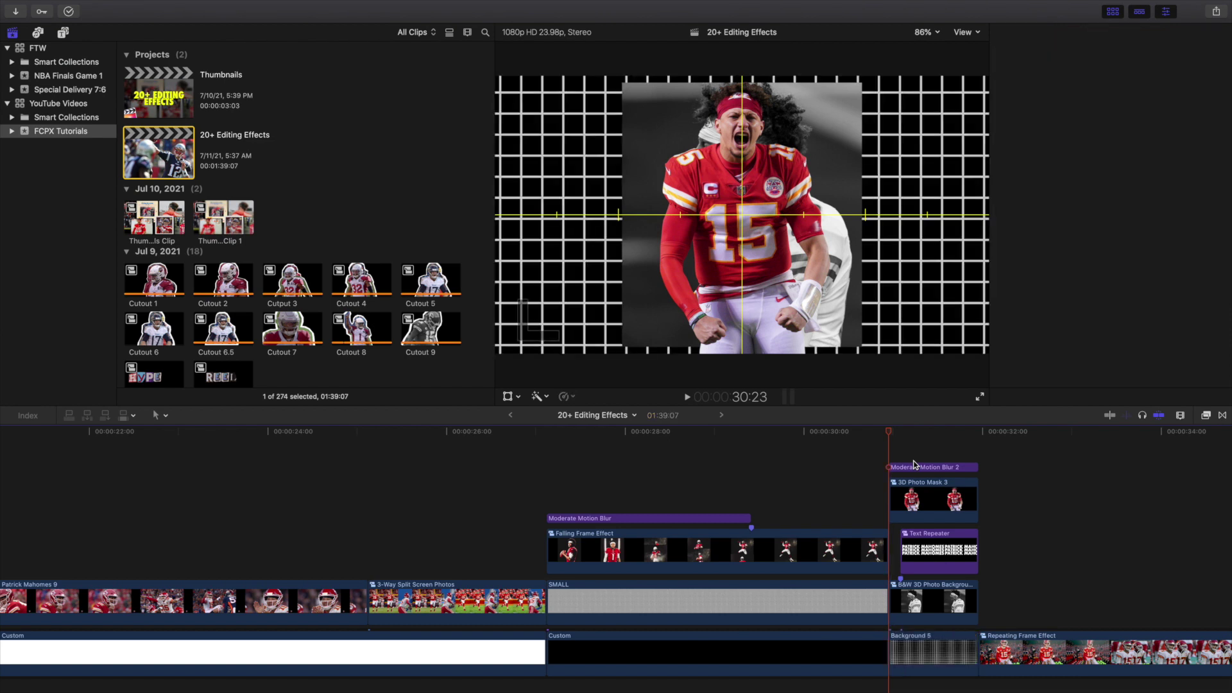
left_click(965, 33)
left_click(998, 265)
Move on to the Repeating Frame Effect clip and view it up to 34:02
scroll(938, 526, "right", 5)
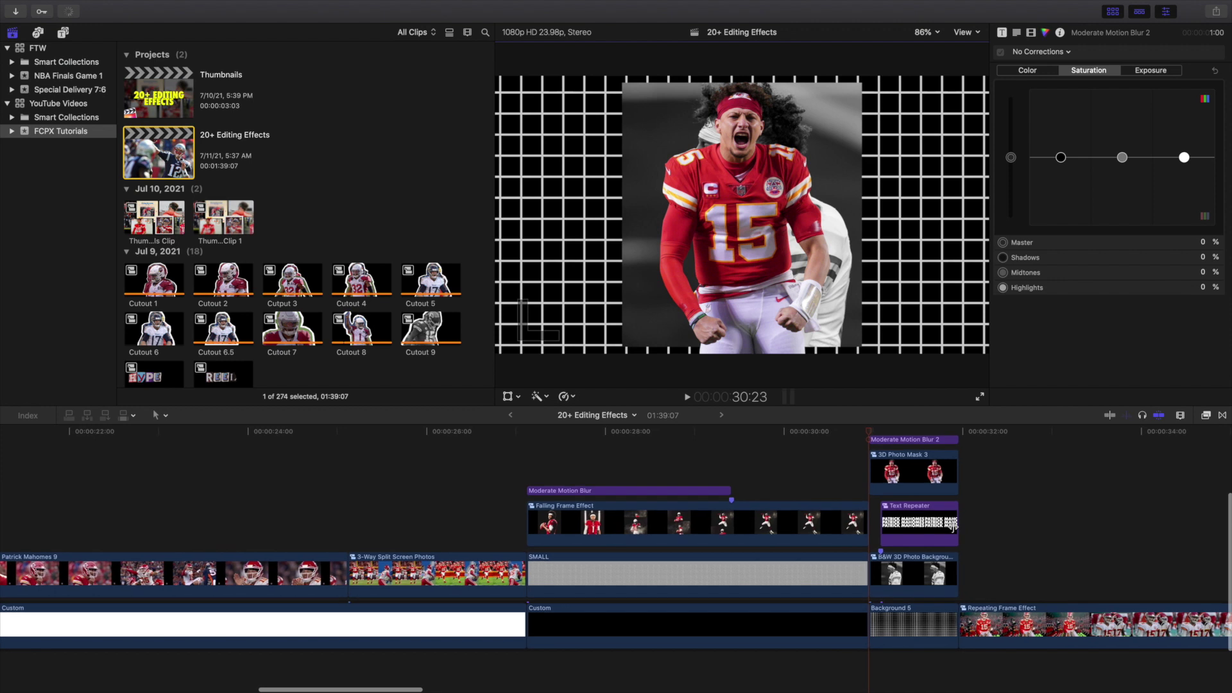
left_click(774, 460)
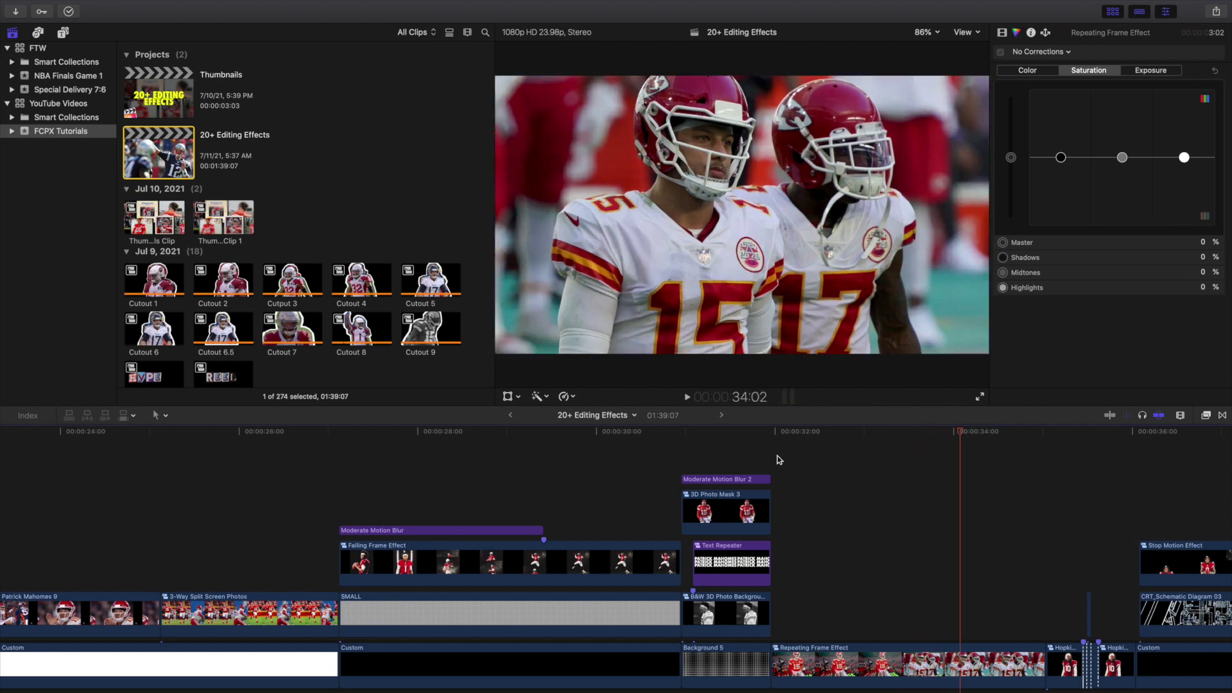
Go to the Hopkins photo clip above 3 Layer Text at 35:02, and step forward to 35:05
scroll(838, 500, "down", 2)
scroll(839, 500, "right", 2)
scroll(839, 505, "down", 3)
scroll(840, 505, "right", 5)
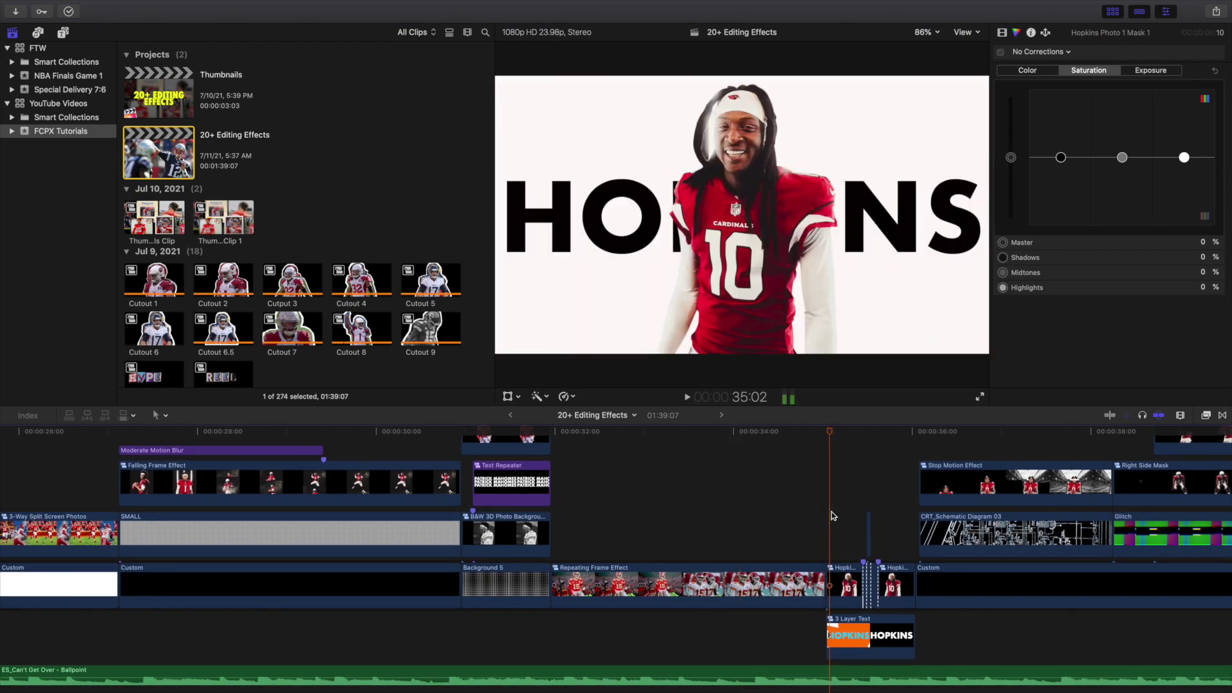
left_click(832, 515)
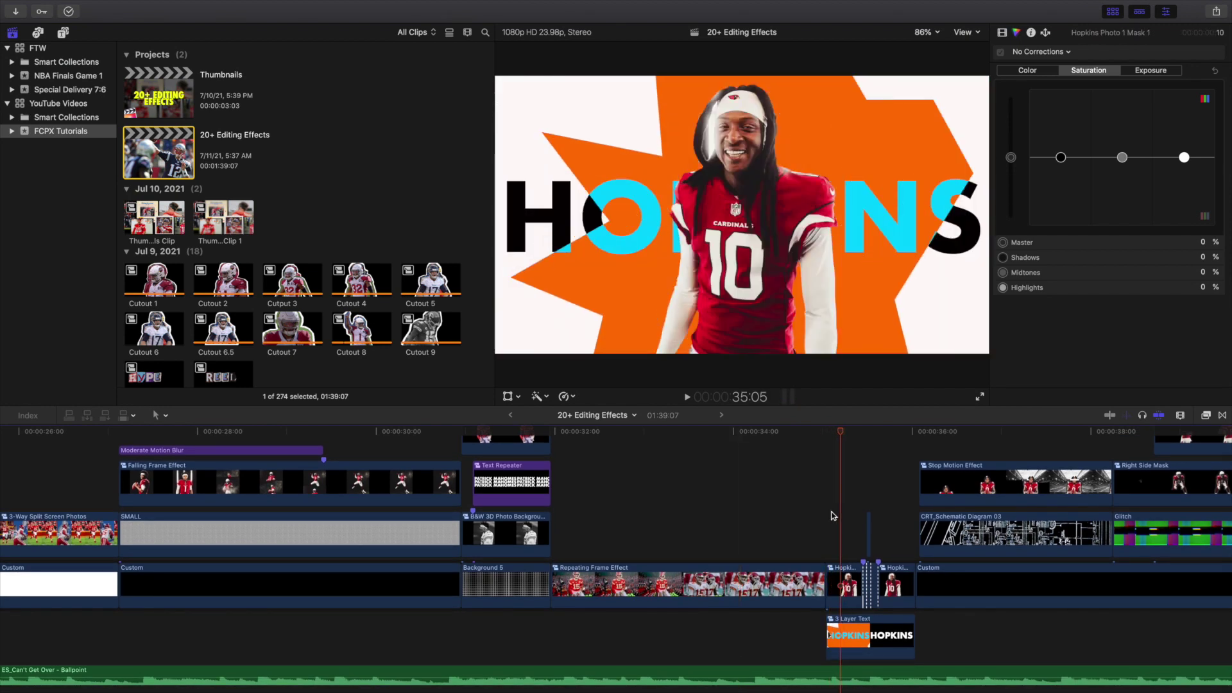
key("Right")
key("Right")
Break apart the 3 Layer Text compound clip to examine its stacked HOPKINS layers, and undo the break
scroll(849, 640, "down", 3)
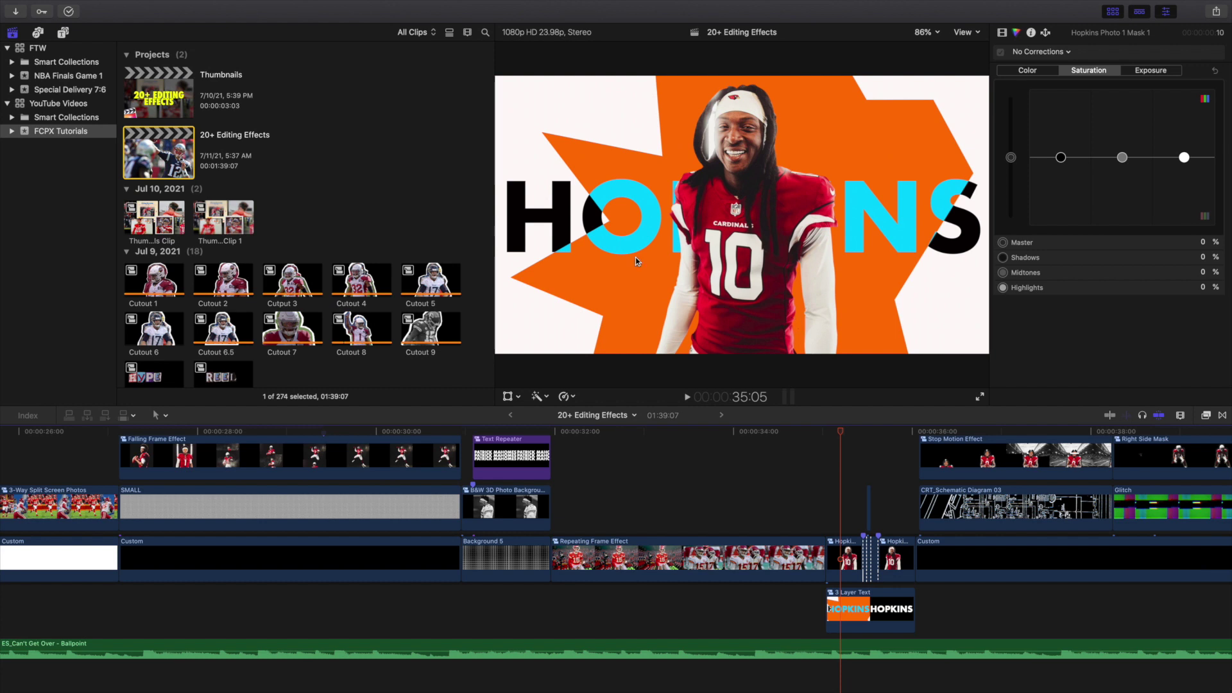
left_click(858, 610)
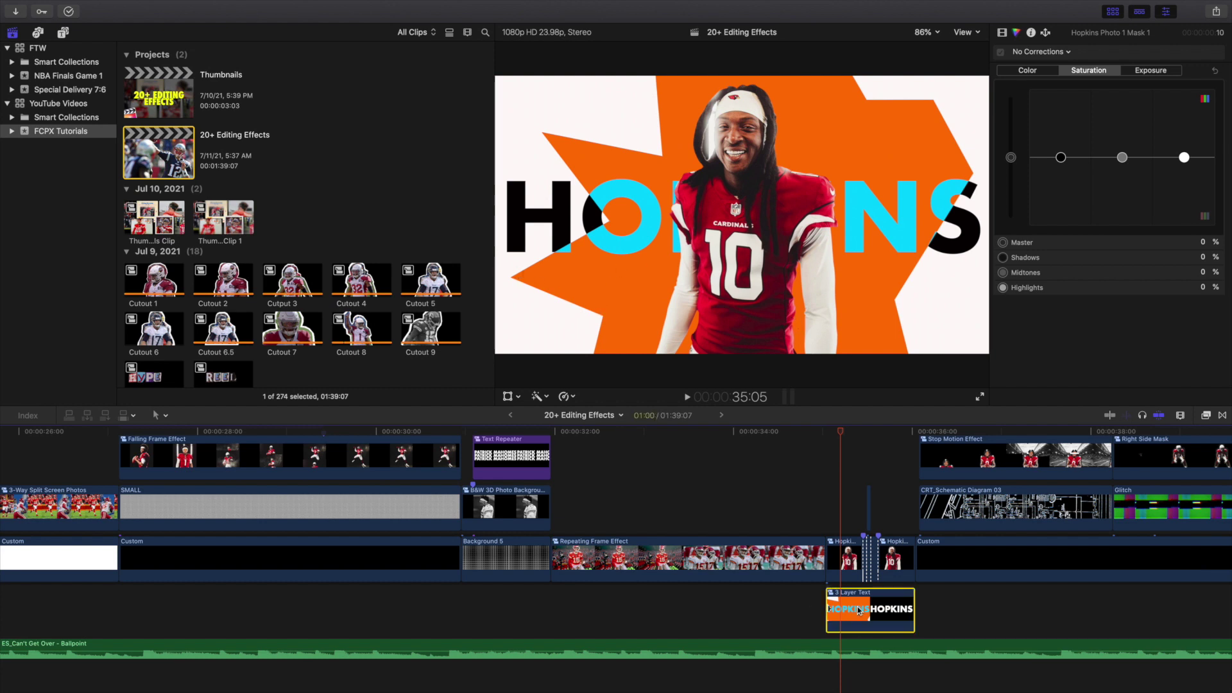
key("shift+super+g")
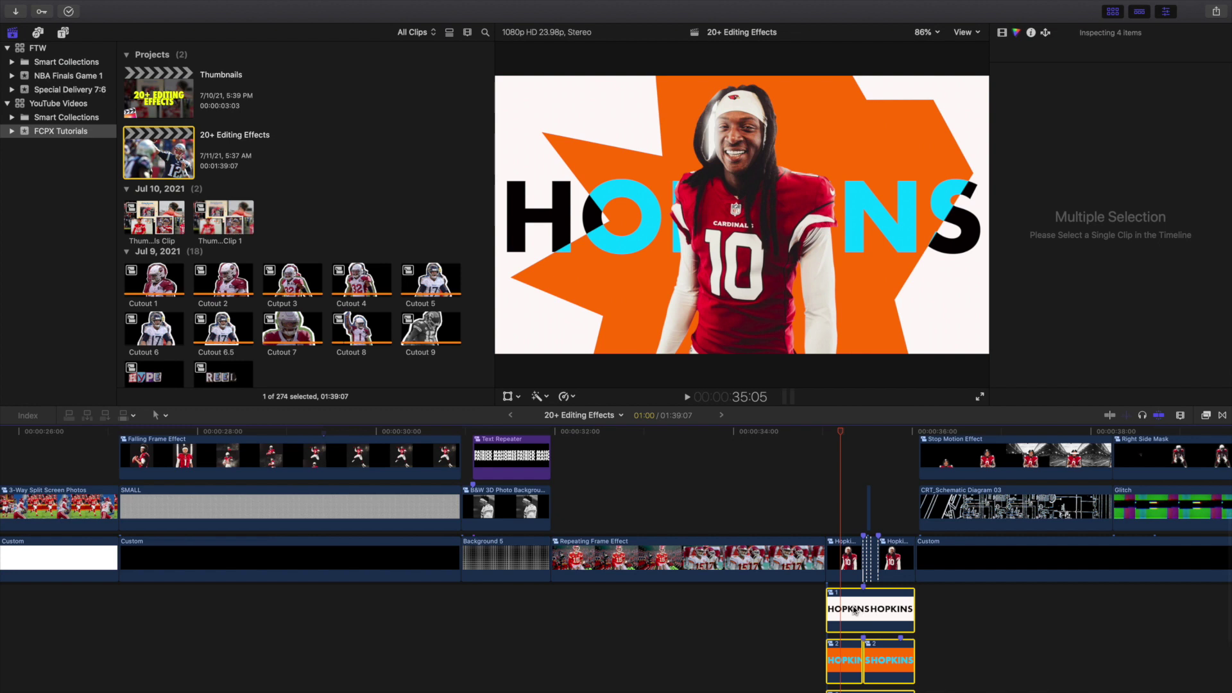
scroll(810, 590, "down", 3)
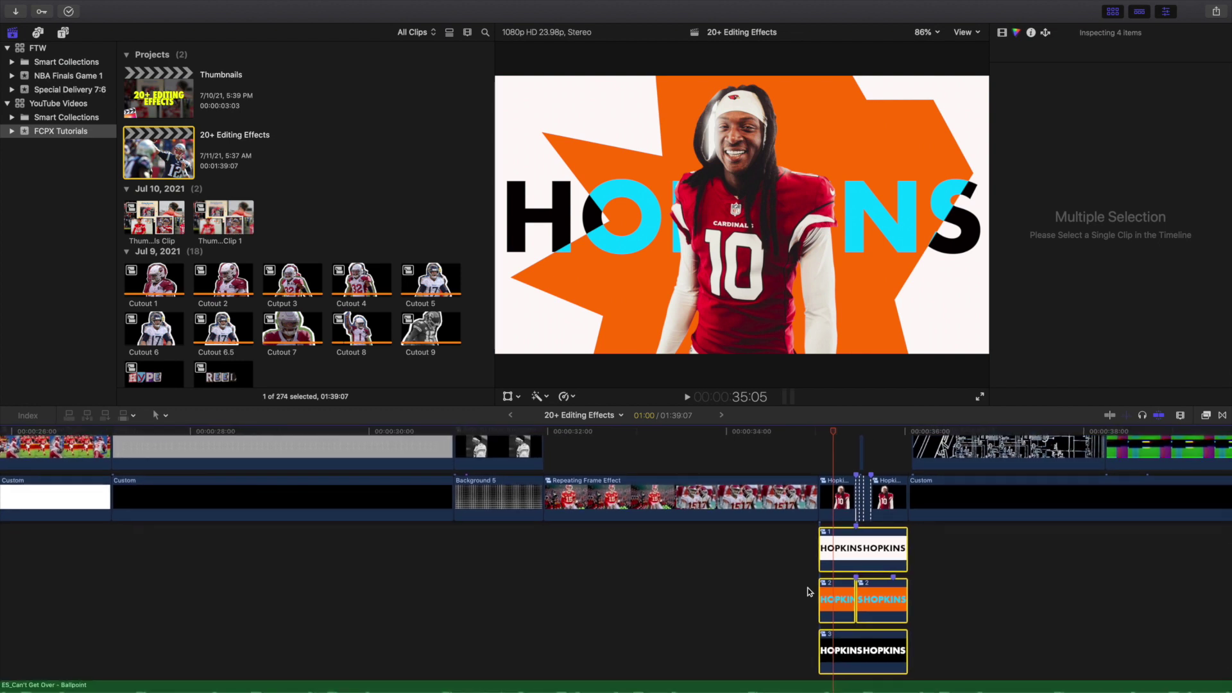
key("super+z")
Step frame by frame through the 3 Layer Text and Hopkins photo effect from 35:01 to 35:16
scroll(834, 578, "up", 3)
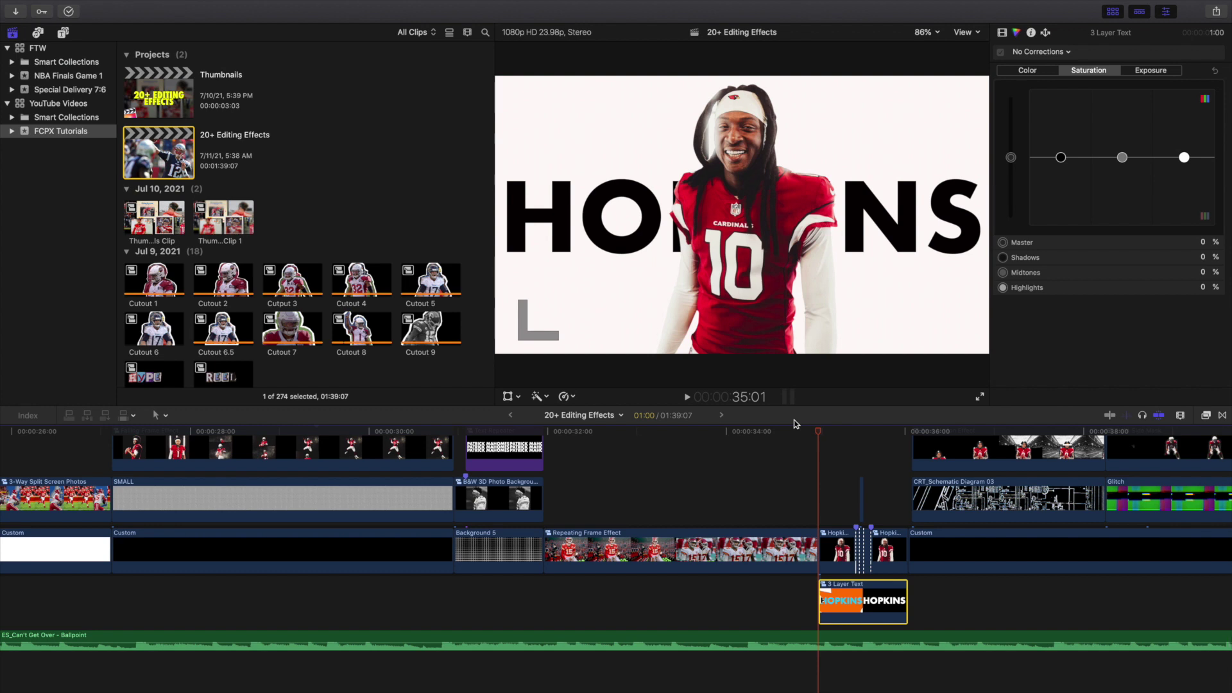
key("Right")
key("Right")
key("Right")
key("Right")
key("Right")
key("Right")
key("Right")
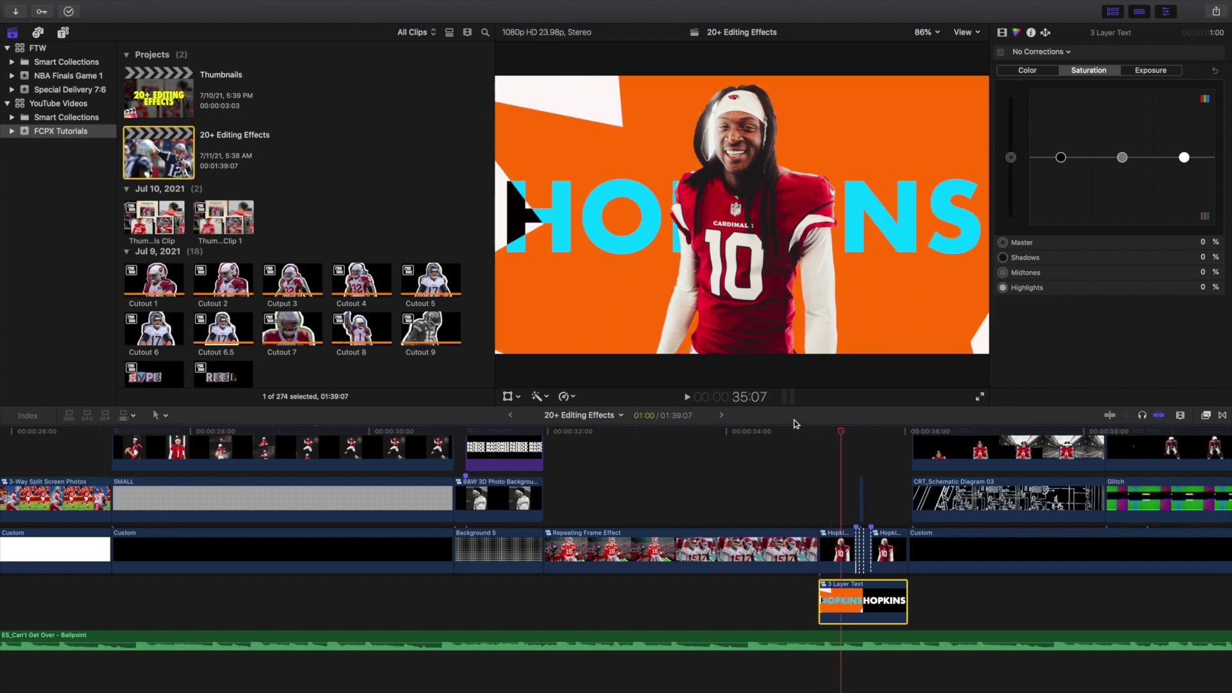
key("Right")
key("Right")
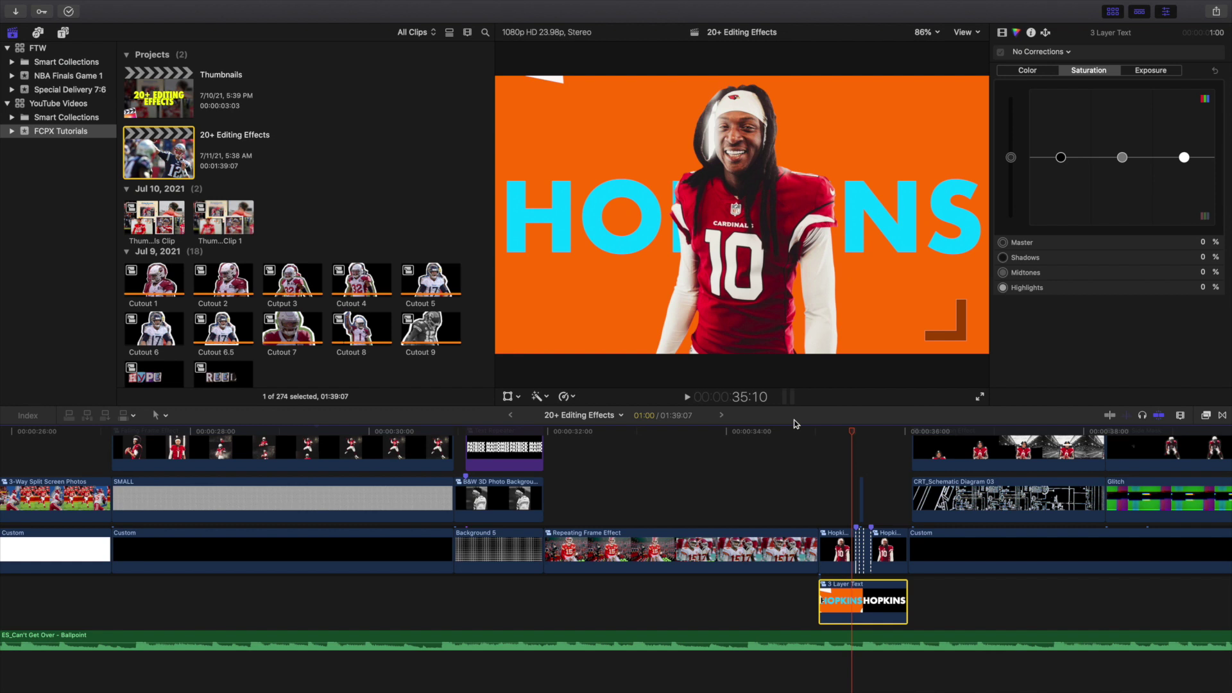
key("Right")
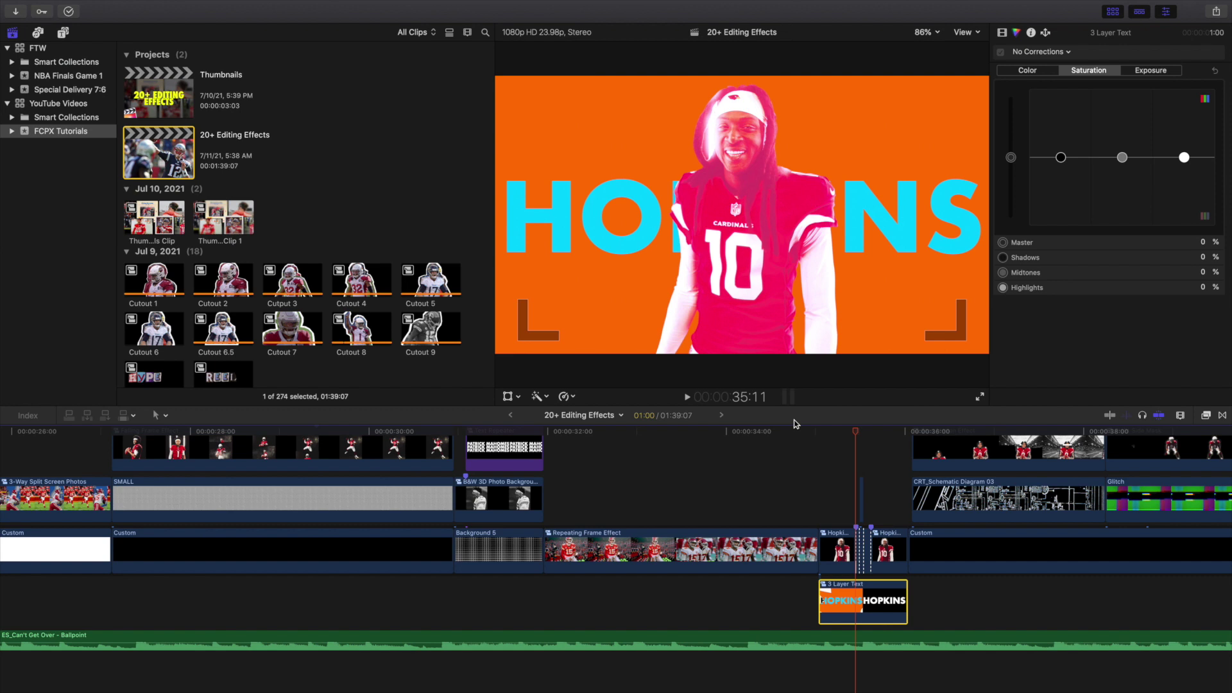
key("Right")
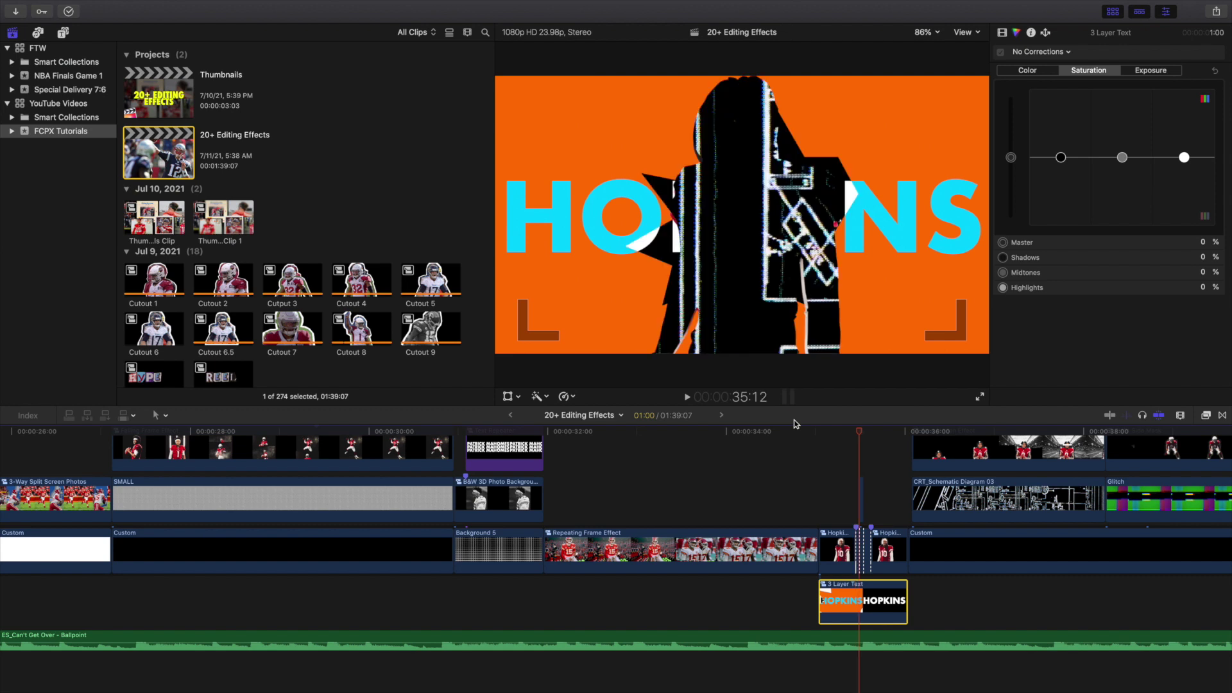
key("Right")
key("Right")
key("Right")
key("Right")
key("Right")
key("Right")
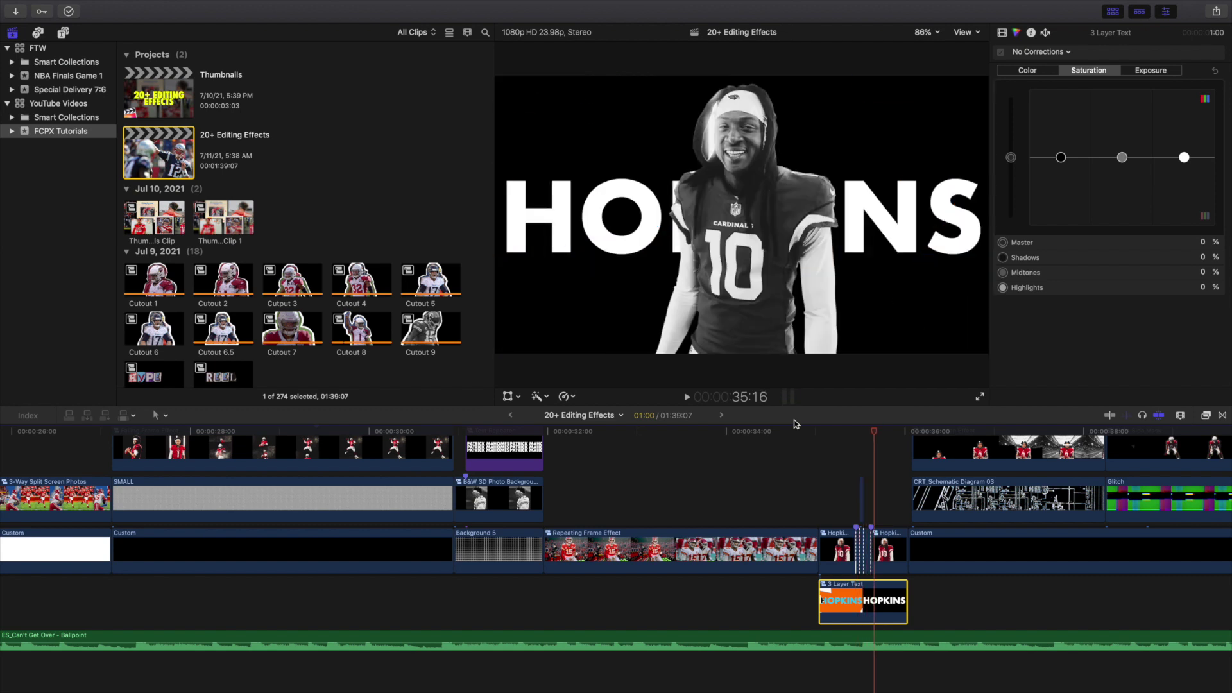
Step through the Hopkins photo clip's short color changes again, and check the Color Board 1 saturation settings at 35:14
left_click(848, 468)
key("super+6")
key("Right")
key("Right")
key("Right")
key("Right")
key("Right")
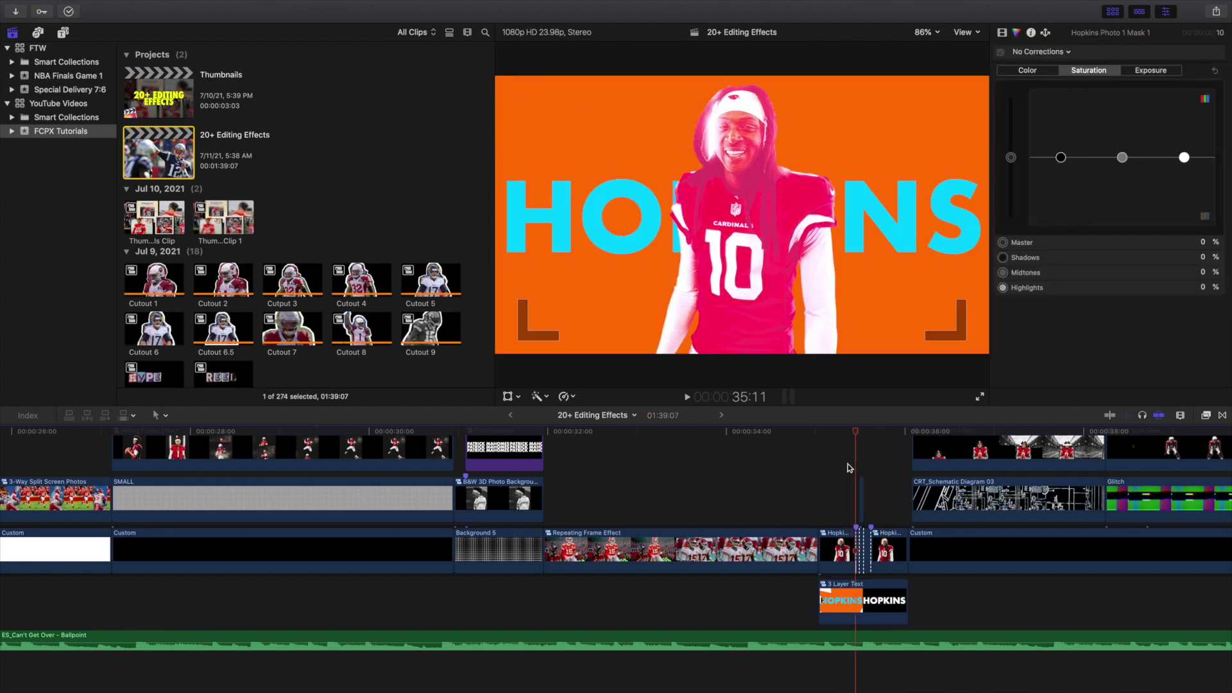
key("Right")
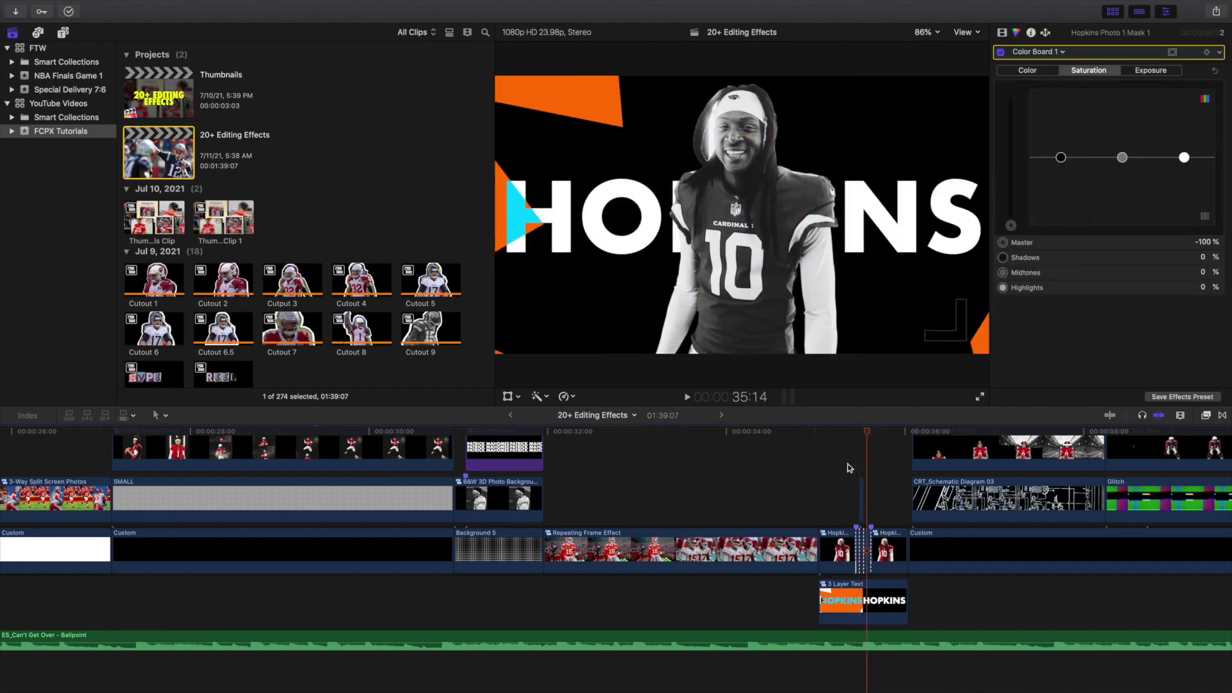
Play the Stop Motion Effect clip from its start at 36:02, and step forward to 37:00
scroll(905, 468, "right", 3)
scroll(905, 468, "up", 1)
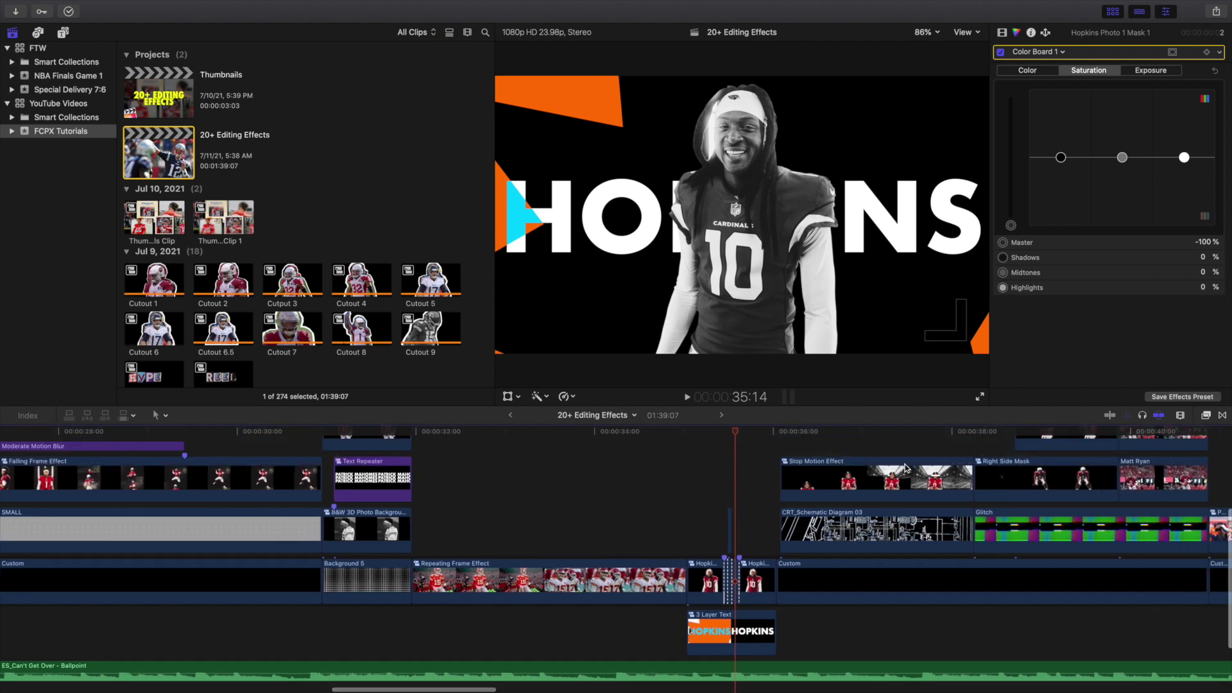
scroll(904, 468, "up", 2)
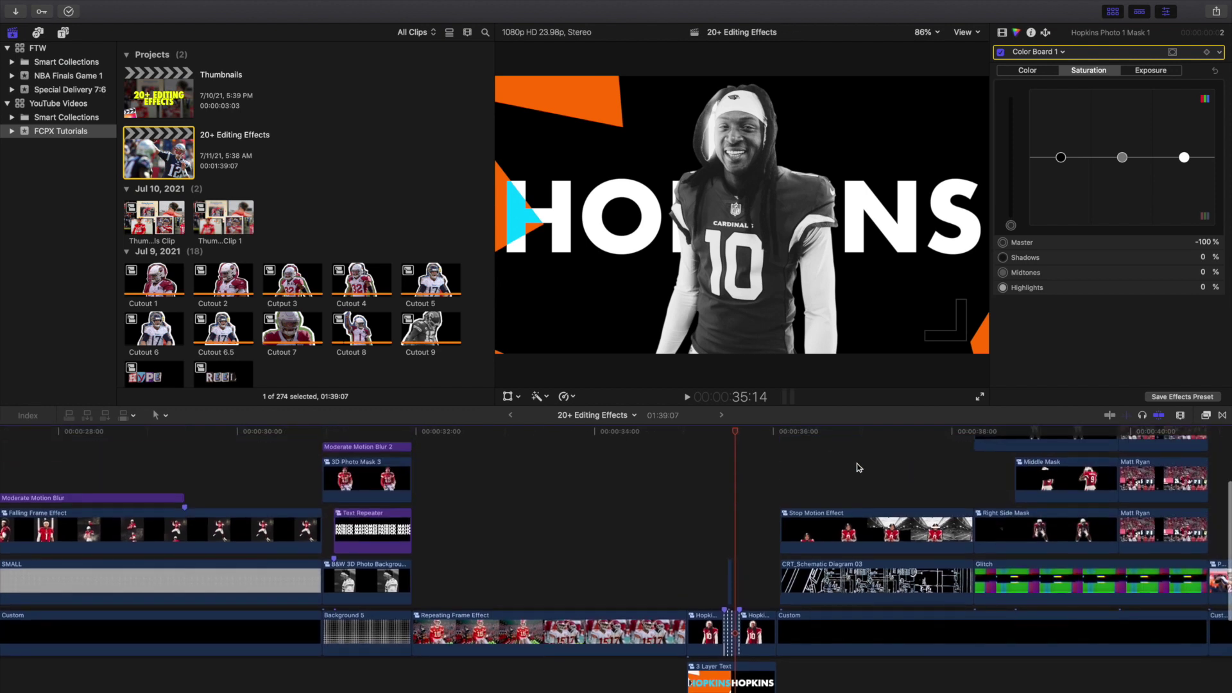
left_click(784, 480)
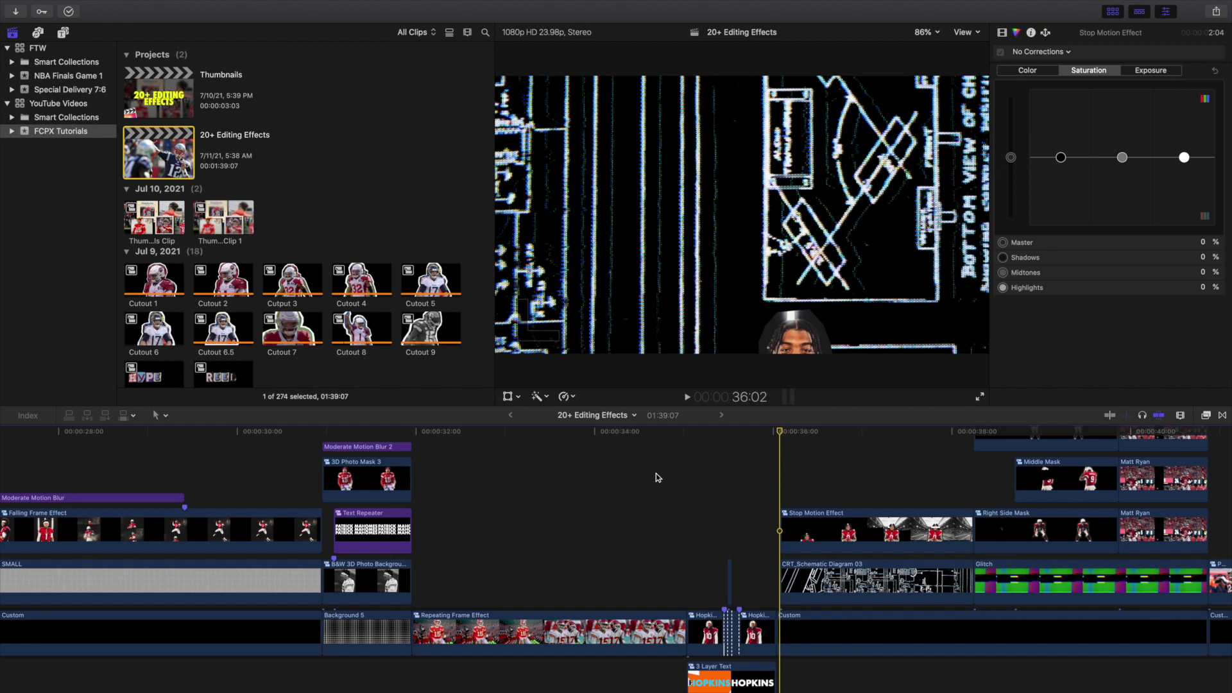
key("space")
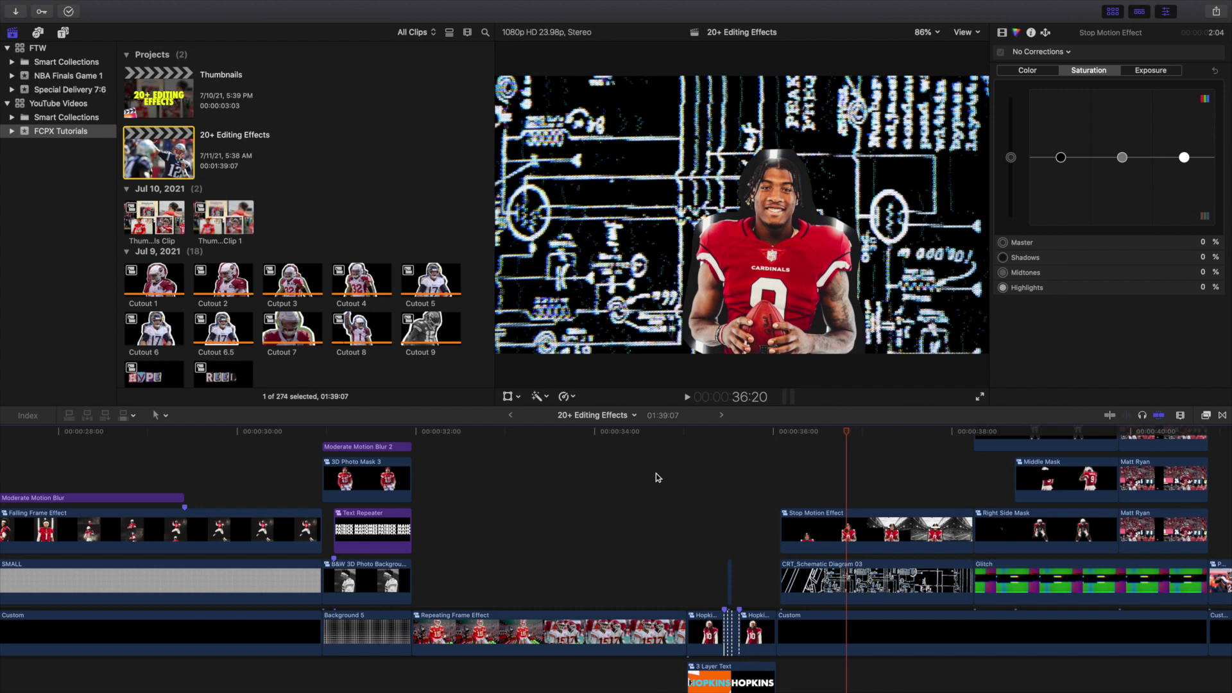
key("Right")
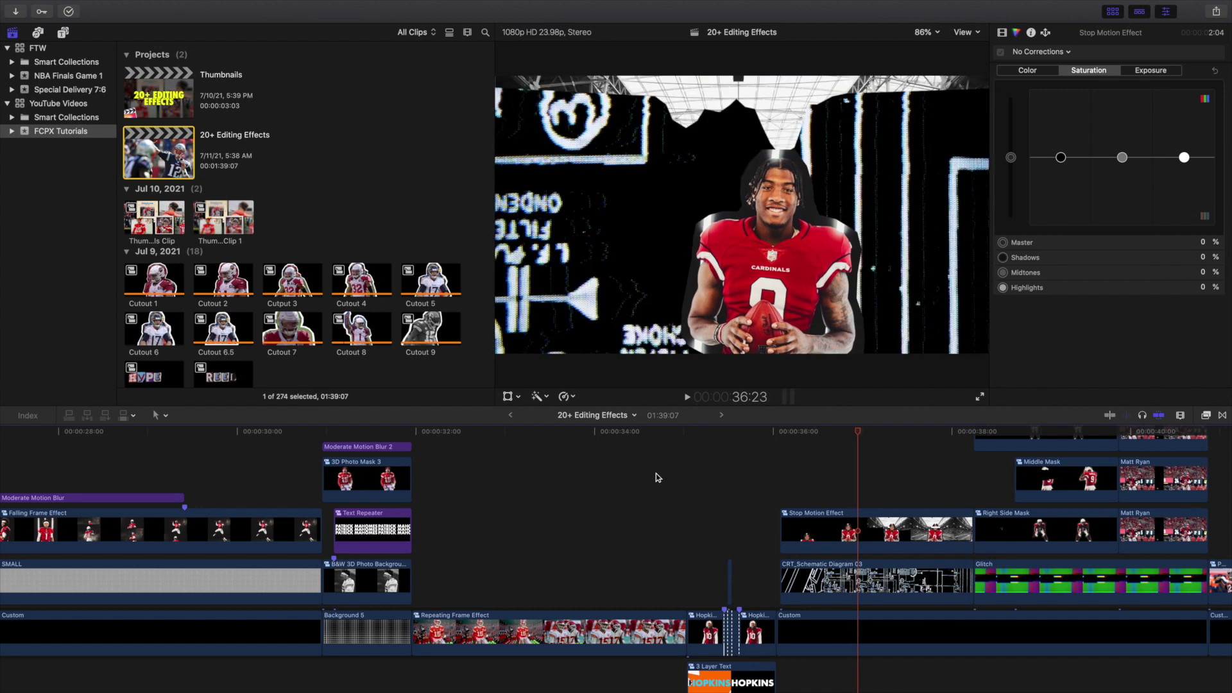
key("Right")
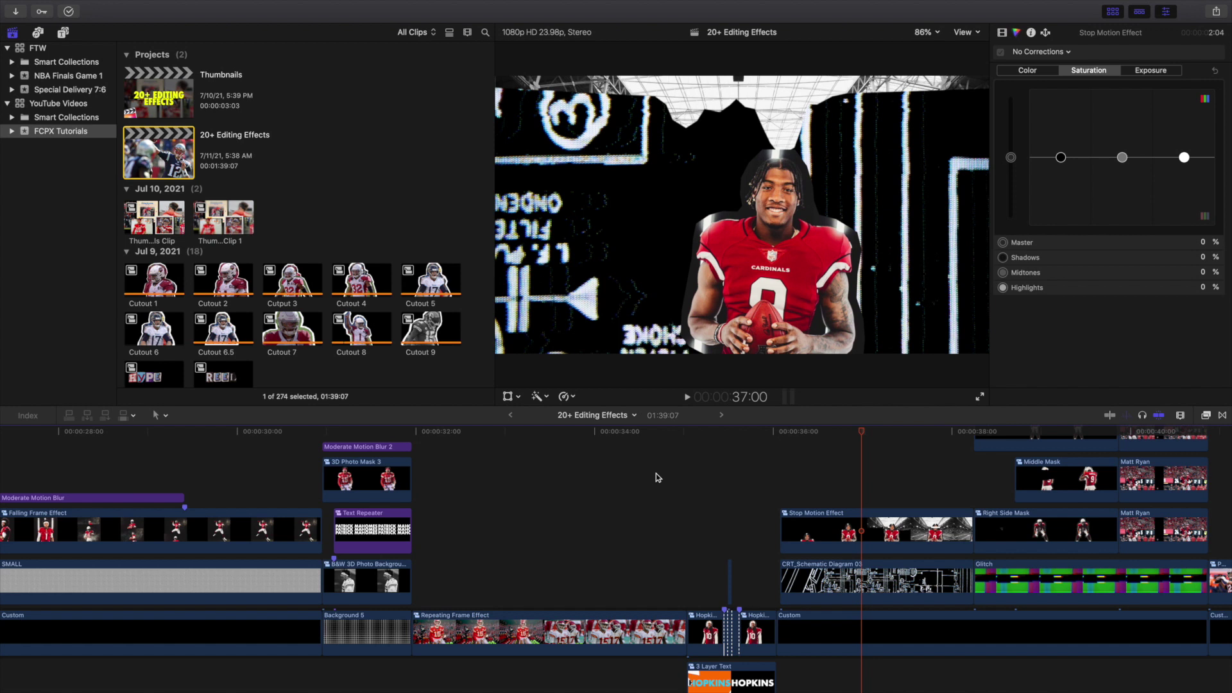
Replay the opening of the Stop Motion Effect clip to 36:15, and break the compound clip apart into its component clips
left_click(784, 488)
key("space")
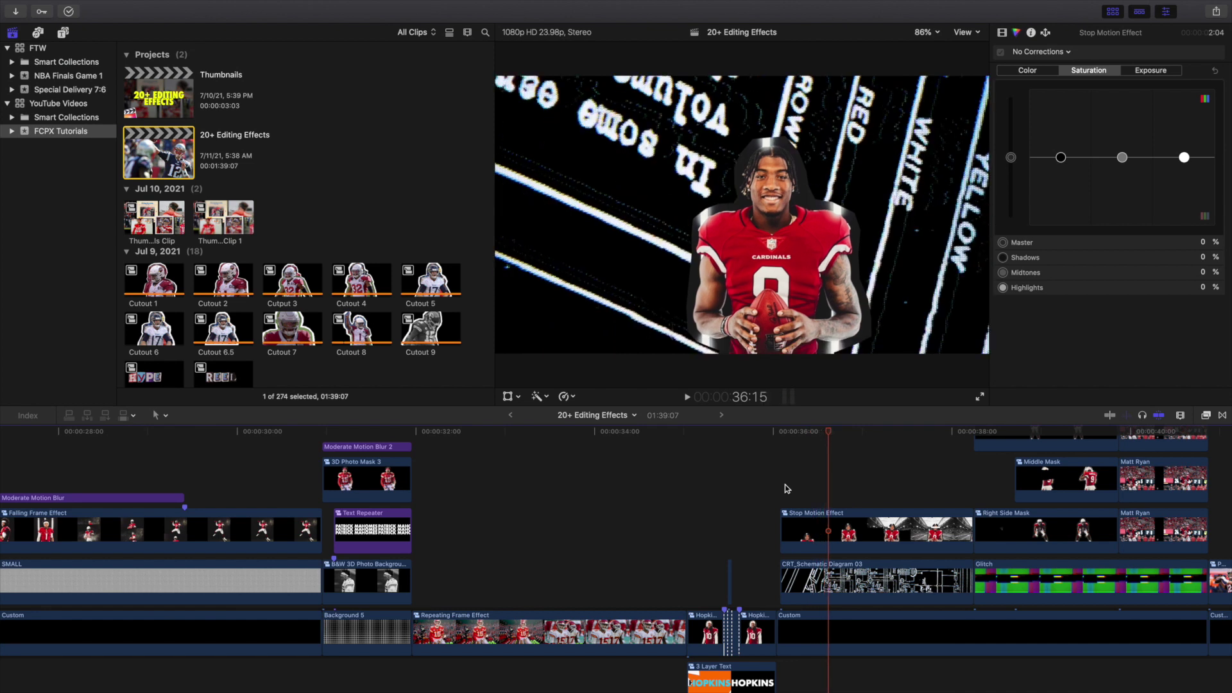
left_click(809, 523)
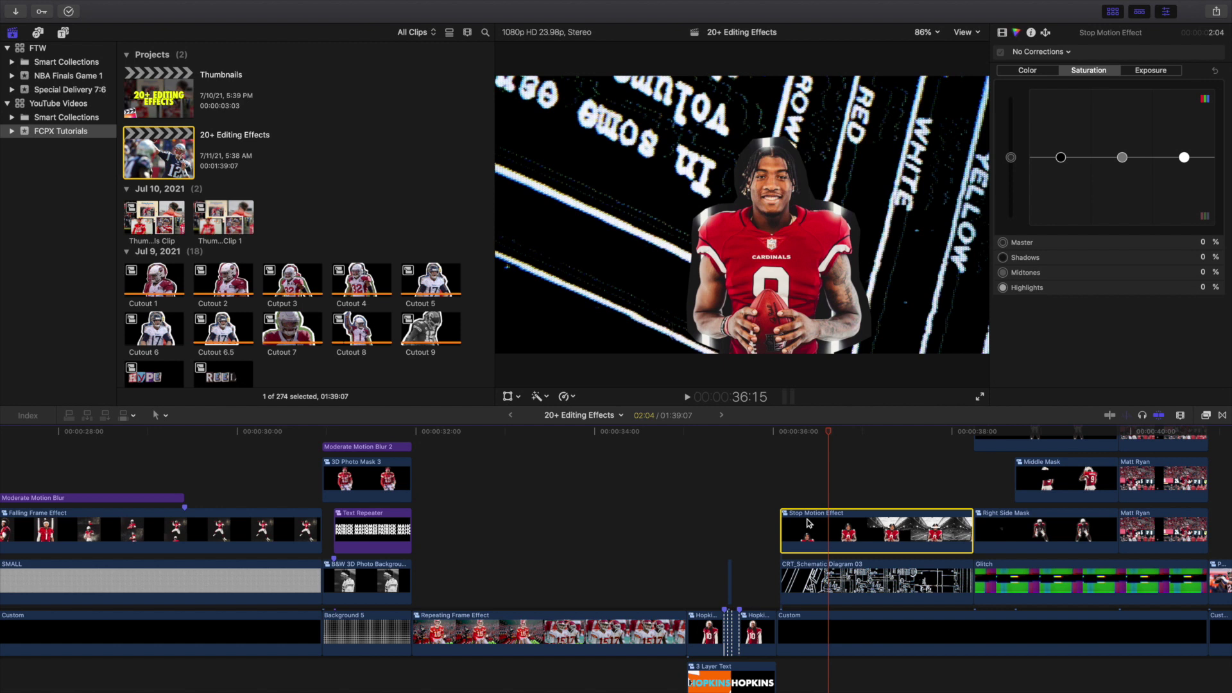
key("shift+super+g")
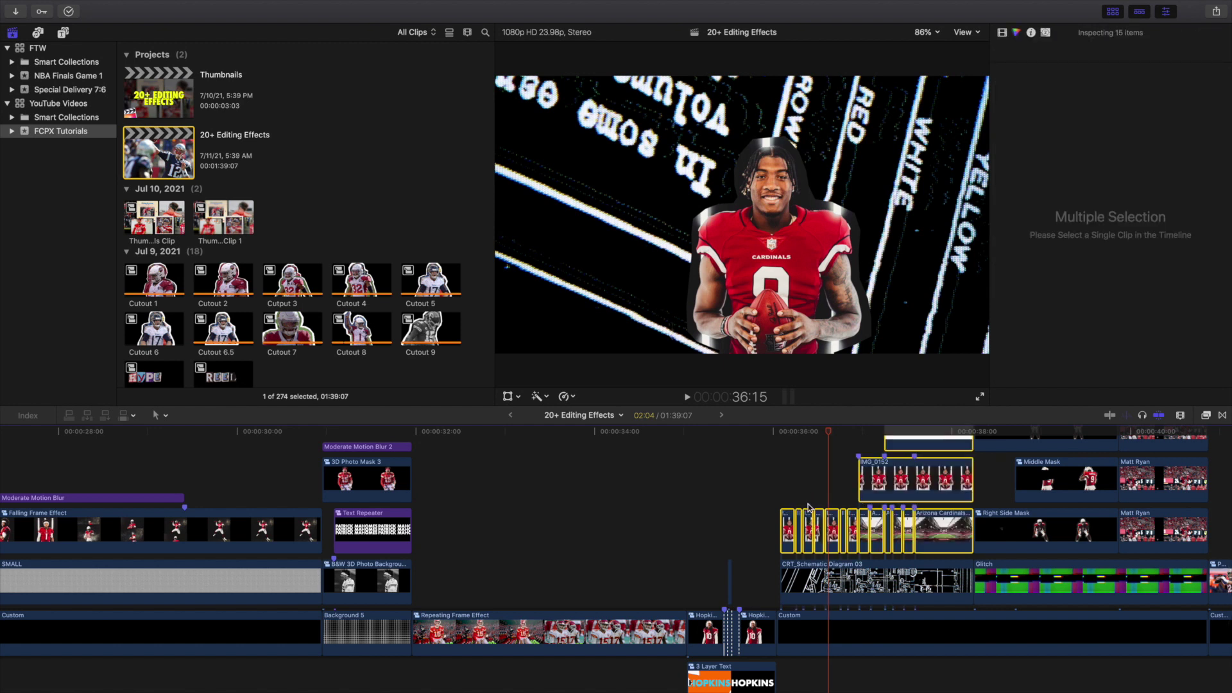
Undo breaking apart the Stop Motion Effect compound clip, and step through it frame by frame from 37:00 to 37:15
key("super+z")
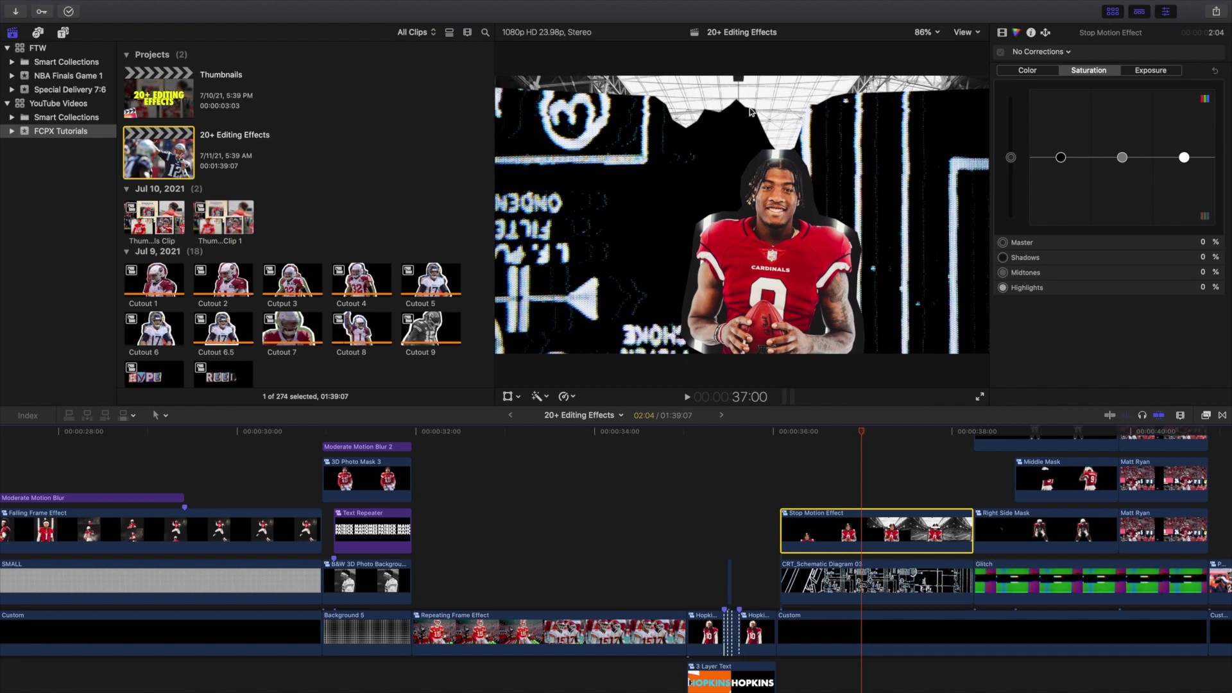
key("Right")
key("Right")
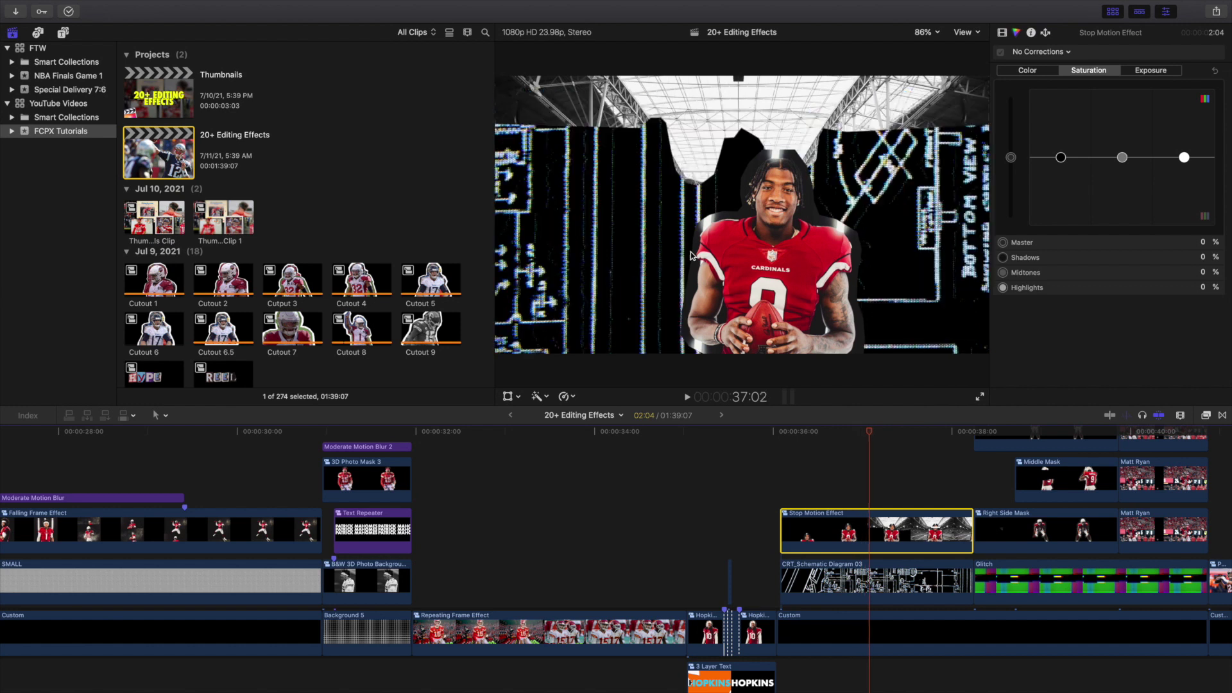
key("Right")
key("Right")
key("Right")
key("Right")
key("Right")
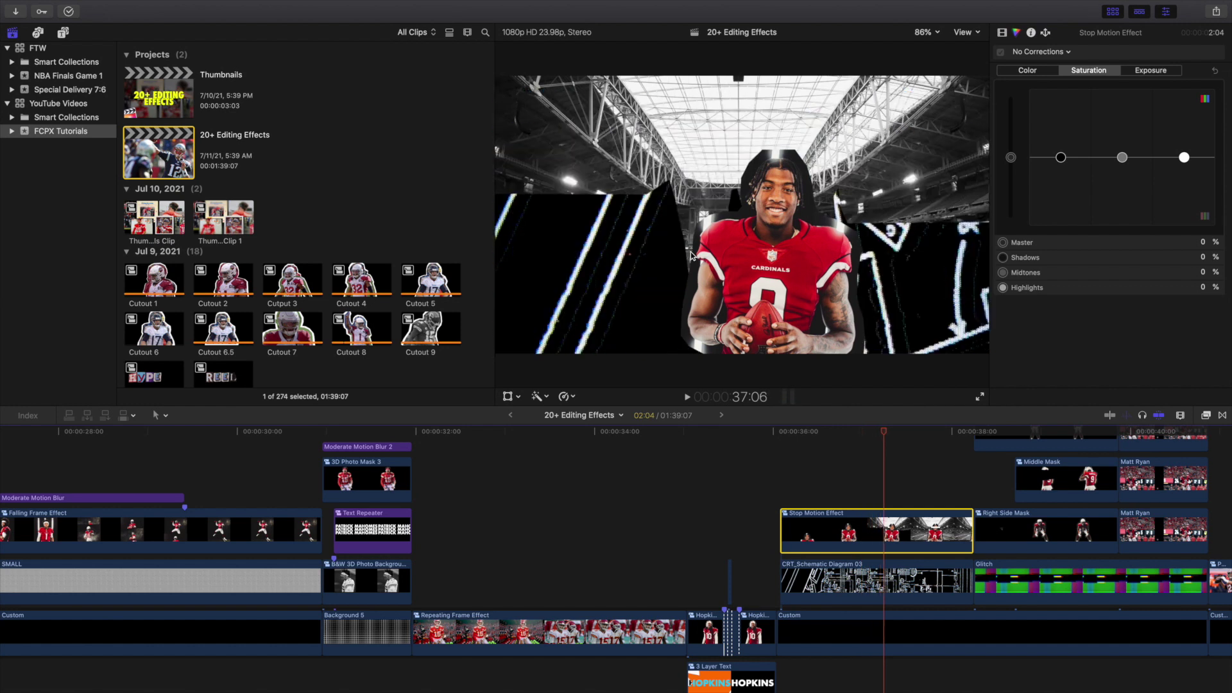
key("Right")
key("Right")
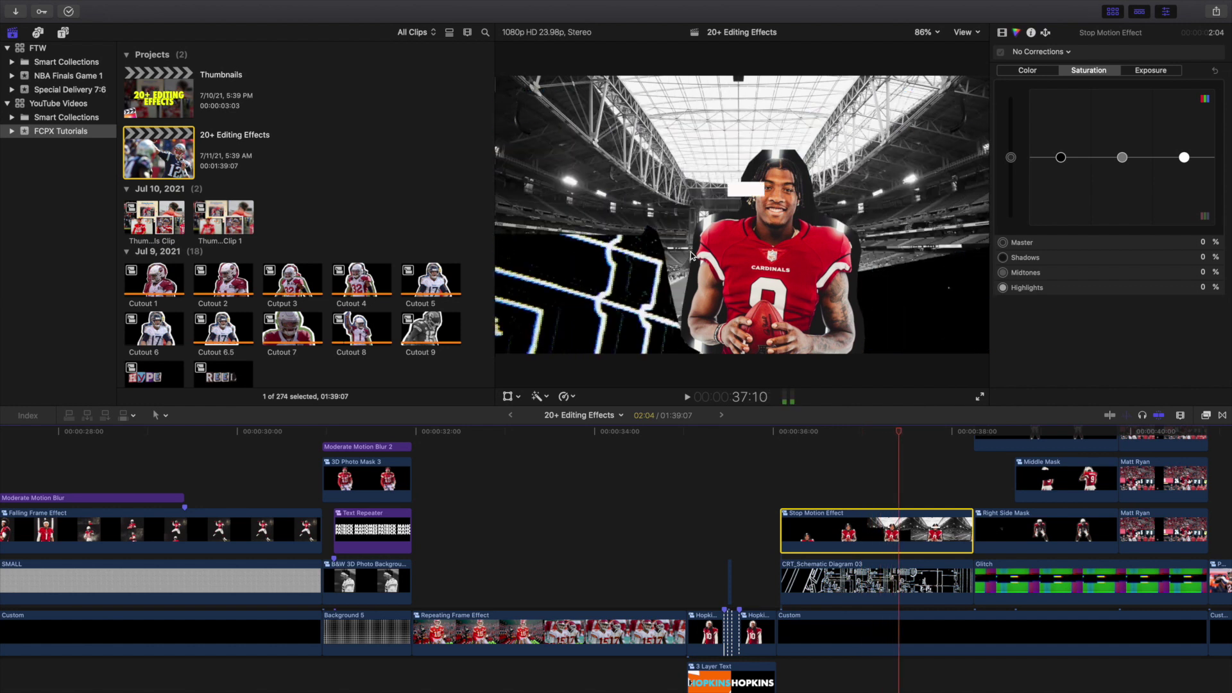
key("Right")
key("Right")
key("Right")
key("Right")
key("Right")
key("Right")
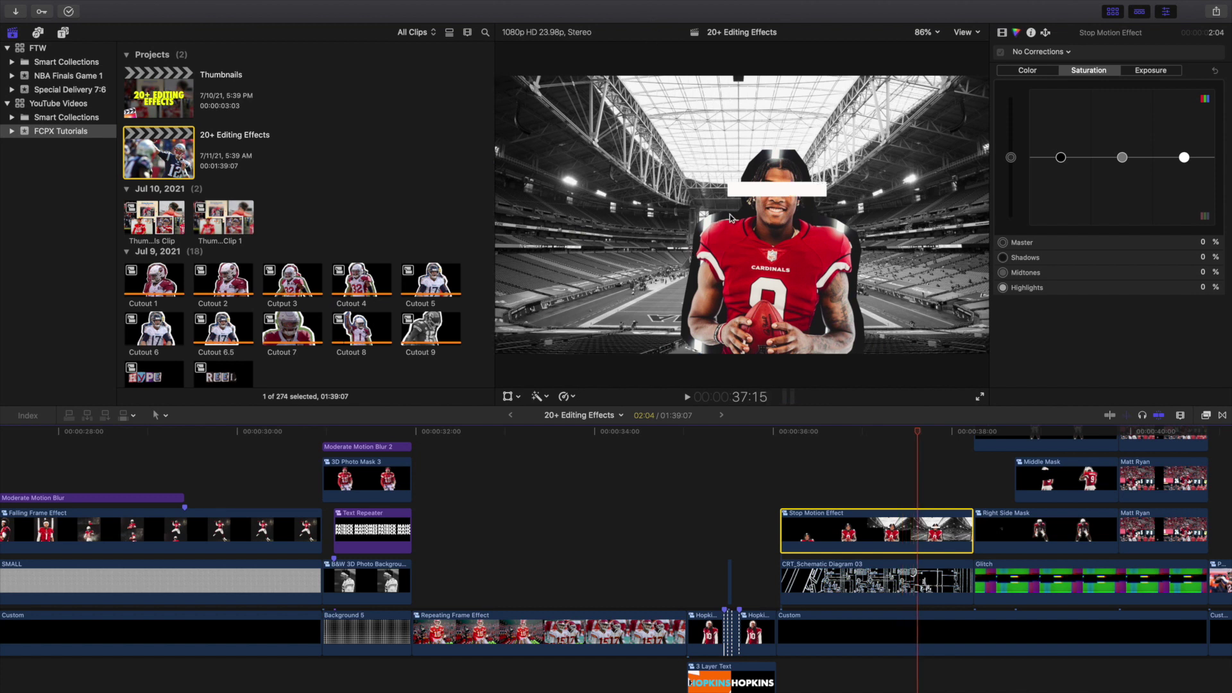
Play the Left, Middle and Right Side Mask clips from their start at 38:06 to 39:09, and replay the opening
scroll(805, 508, "right", 3)
scroll(805, 508, "right", 10)
scroll(806, 509, "up", 3)
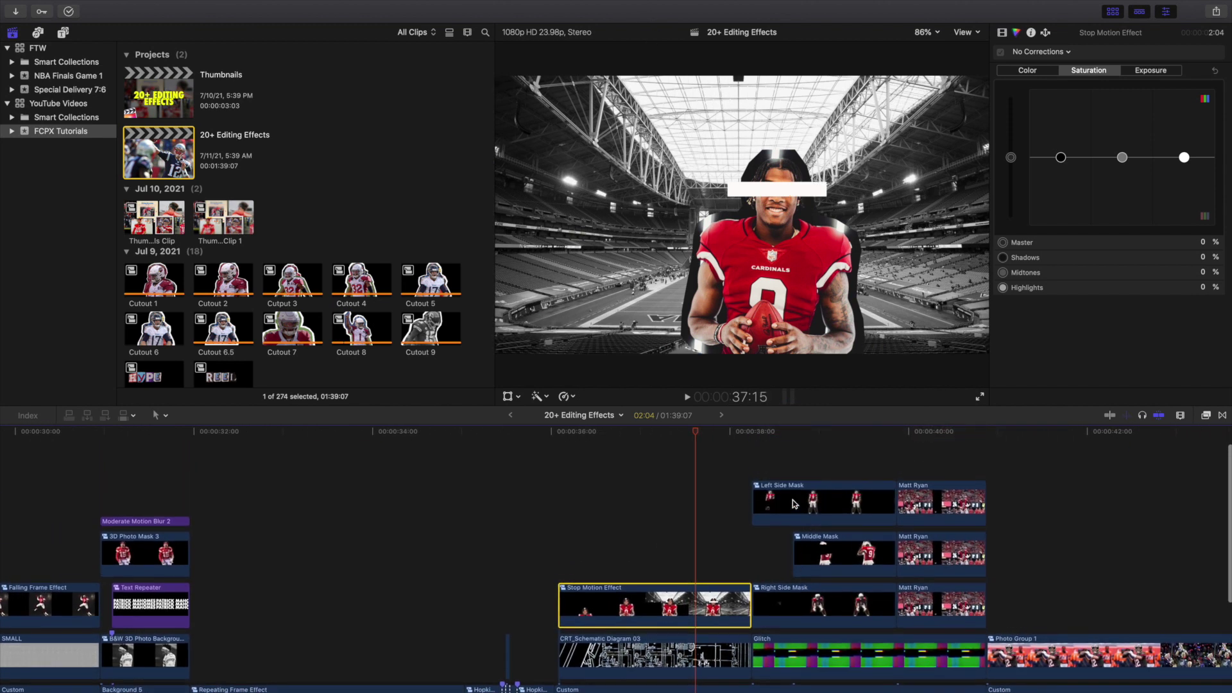
left_click(752, 472)
left_click(752, 473)
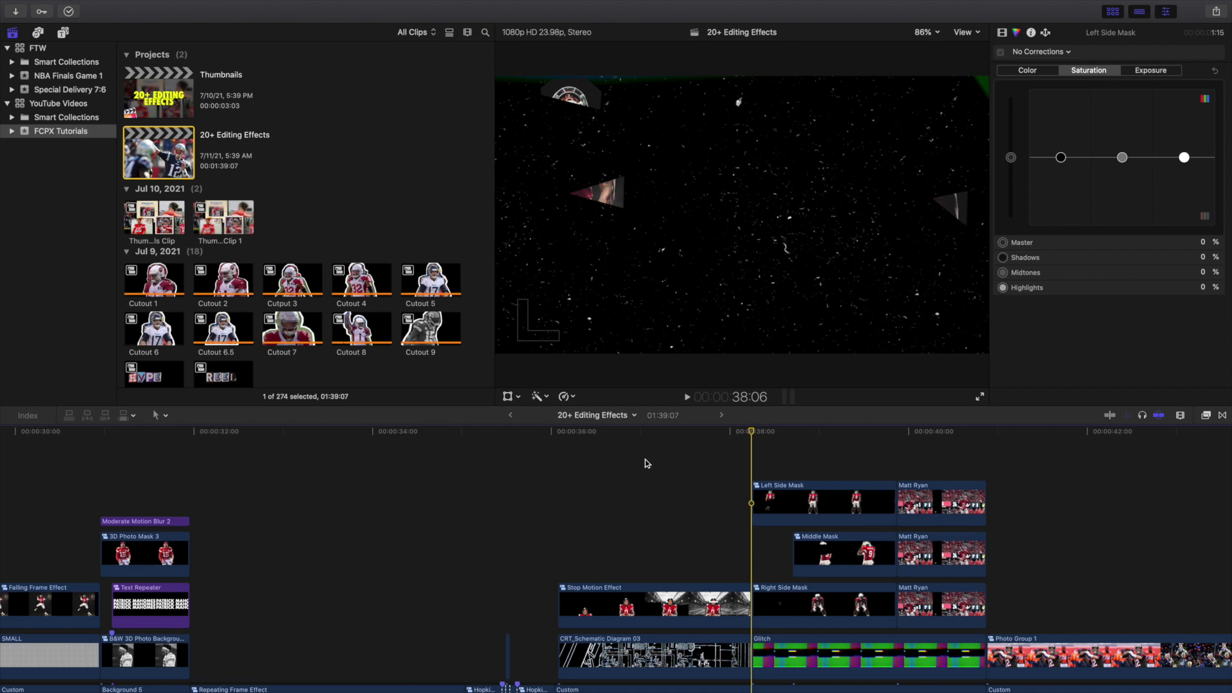
key("space")
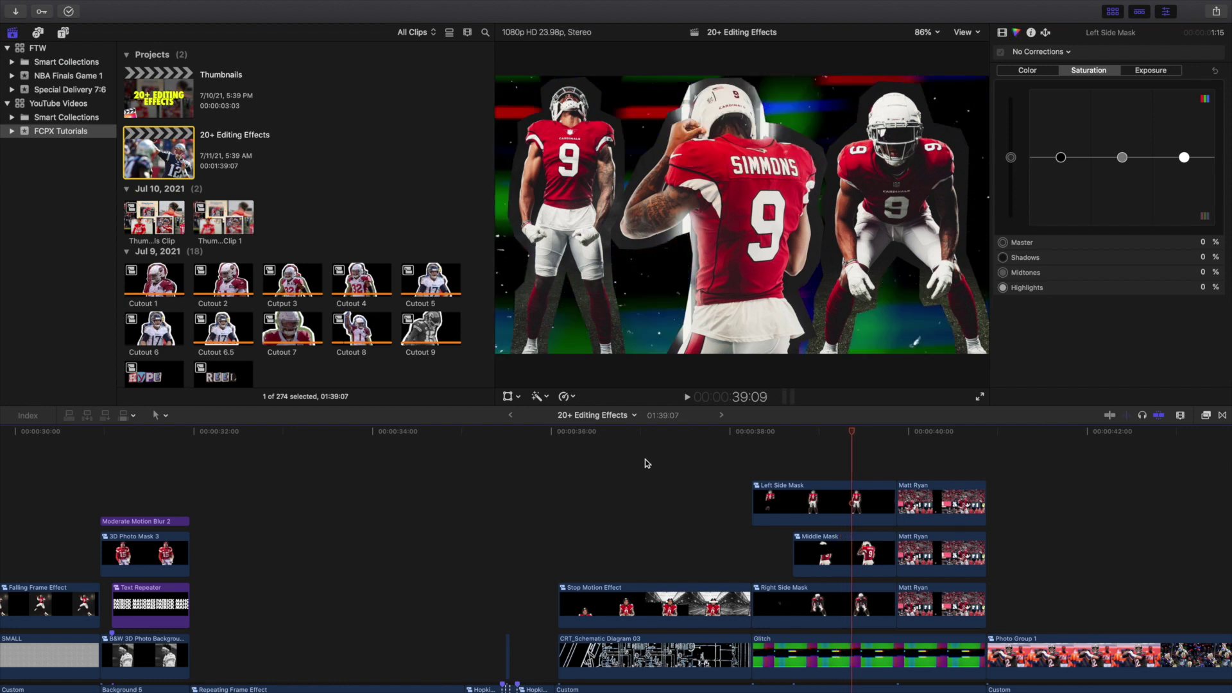
left_click(759, 461)
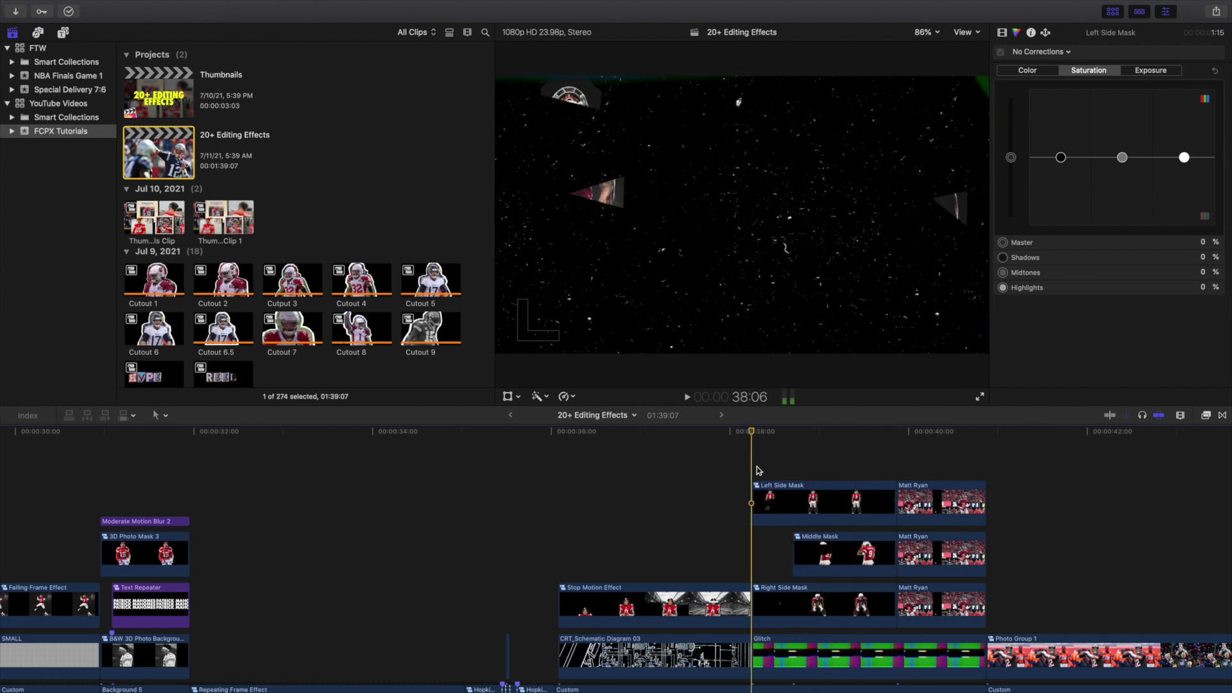
key("space")
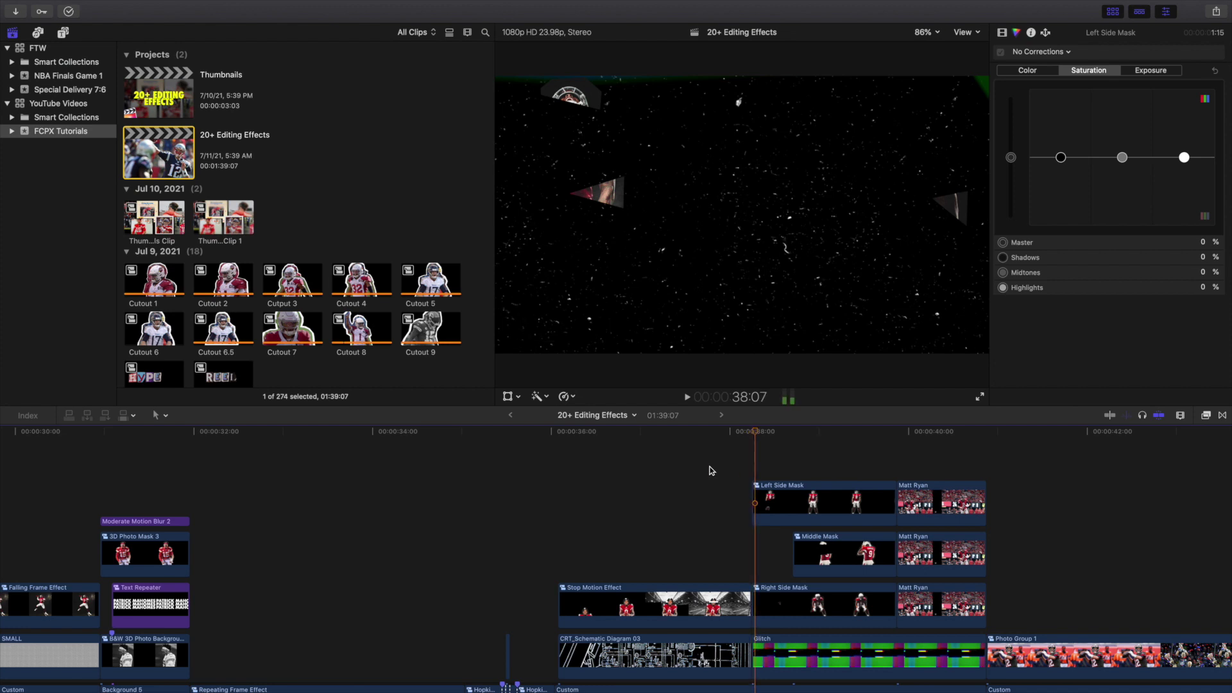
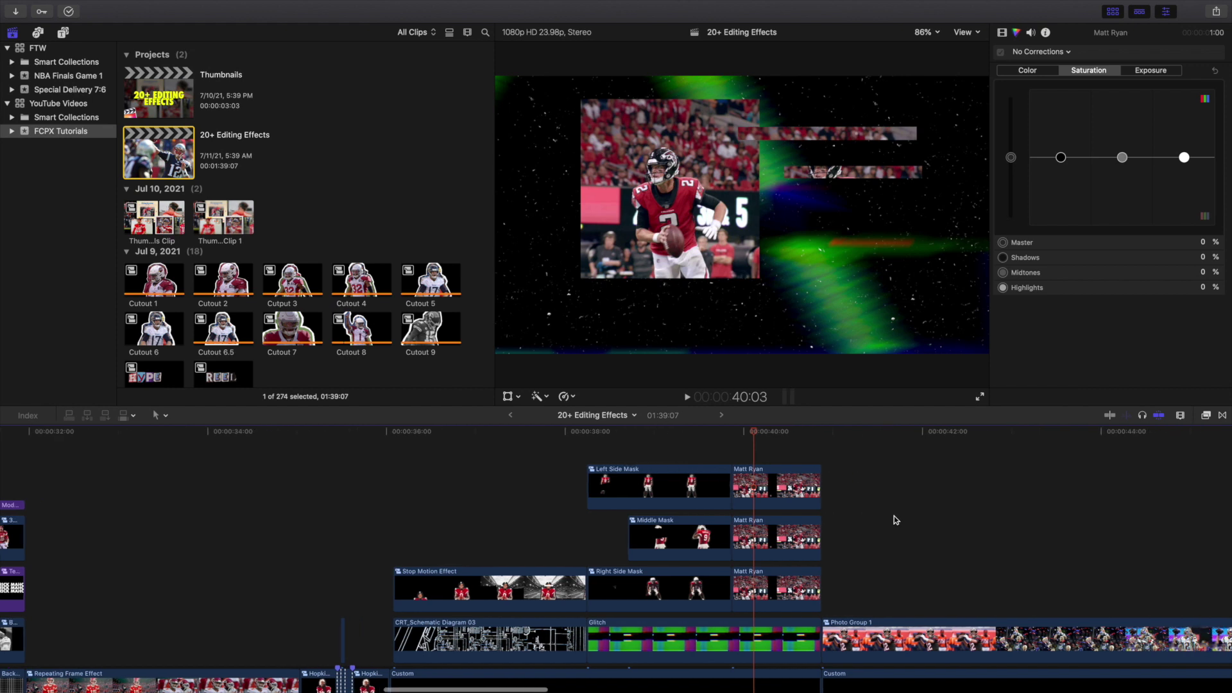
Place the playhead at 41:01, open the Photo Group 1 compound clip to inspect its photos and transitions, and return to the project timeline
scroll(894, 516, "down", 3)
left_click(776, 519)
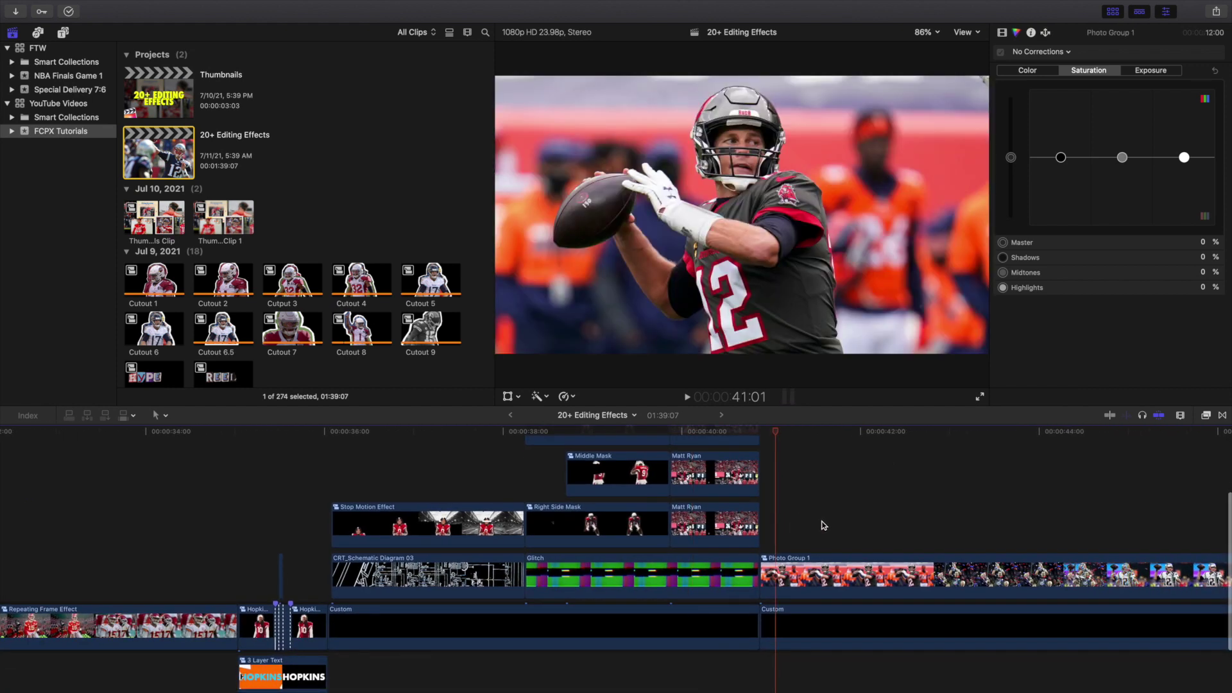
scroll(823, 525, "down", 5)
scroll(823, 525, "right", 3)
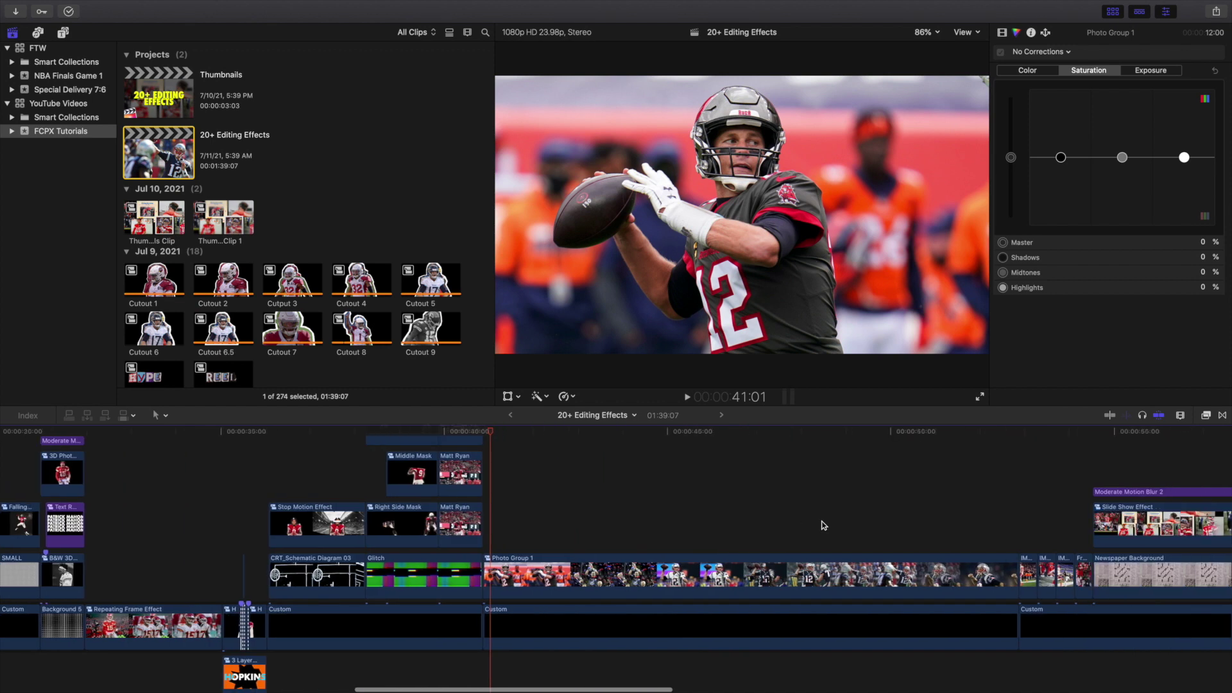
scroll(807, 569, "left", 2)
double_click(812, 568)
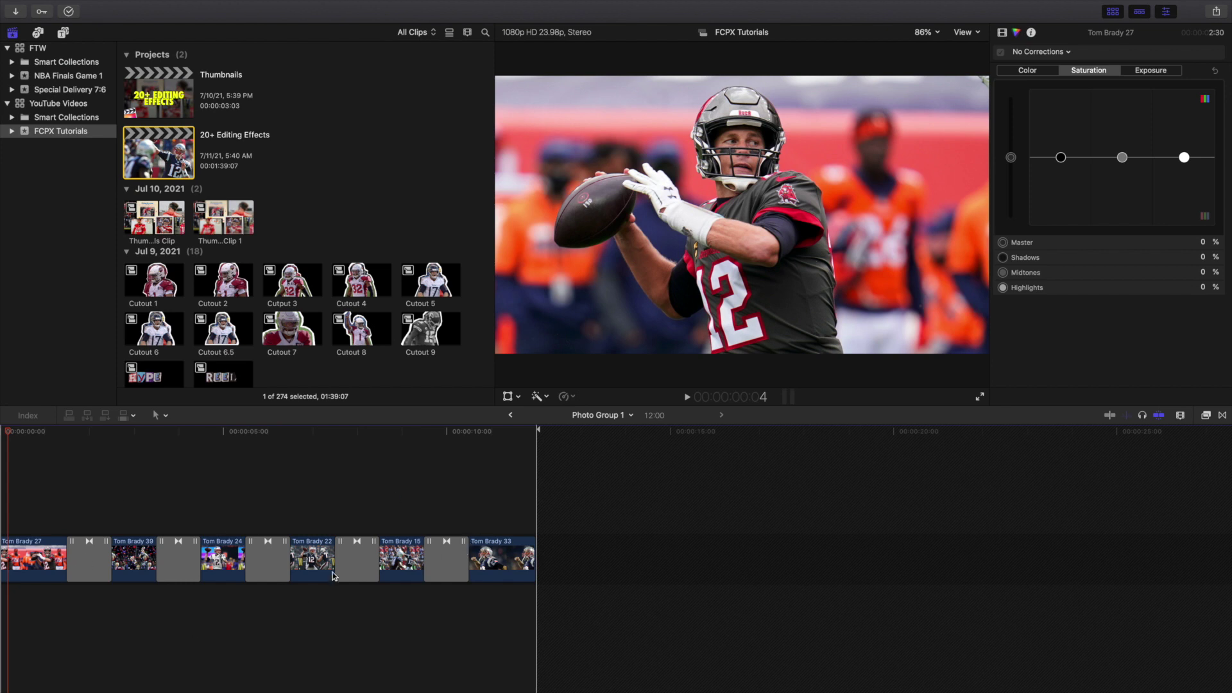
left_click(511, 416)
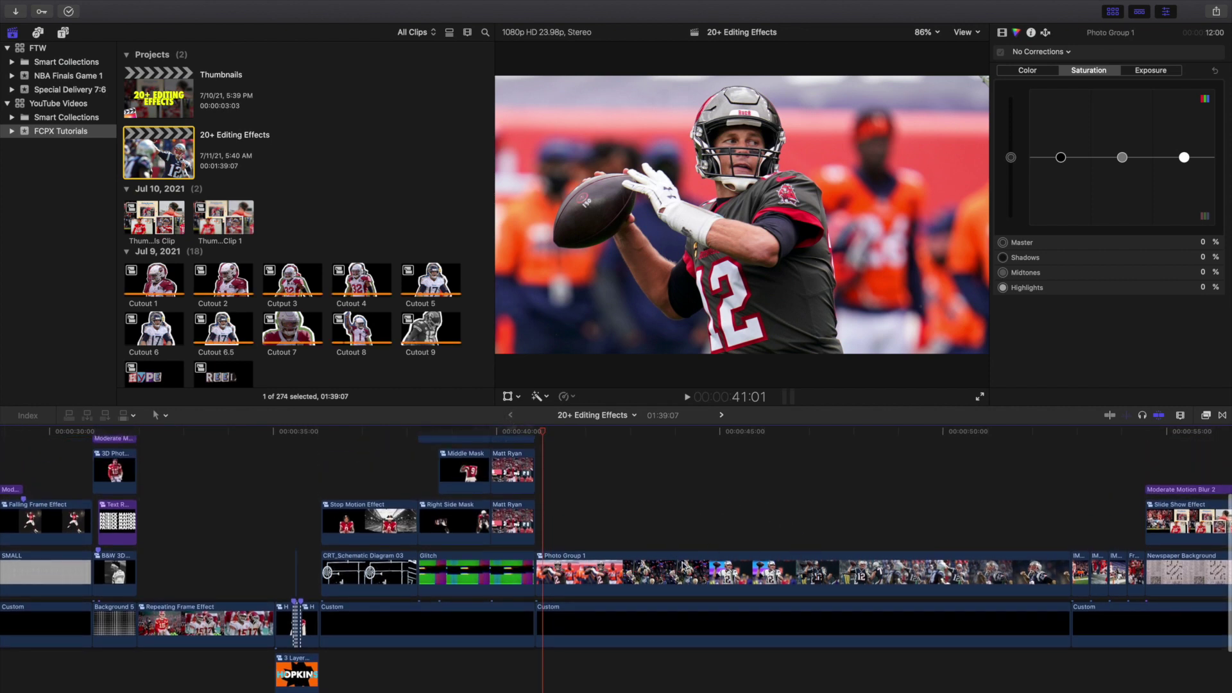
Play the Photo Group 1 clip from its start at 40:21 to 45:13 to review its photo transitions
scroll(687, 566, "down", 2)
left_click(680, 544)
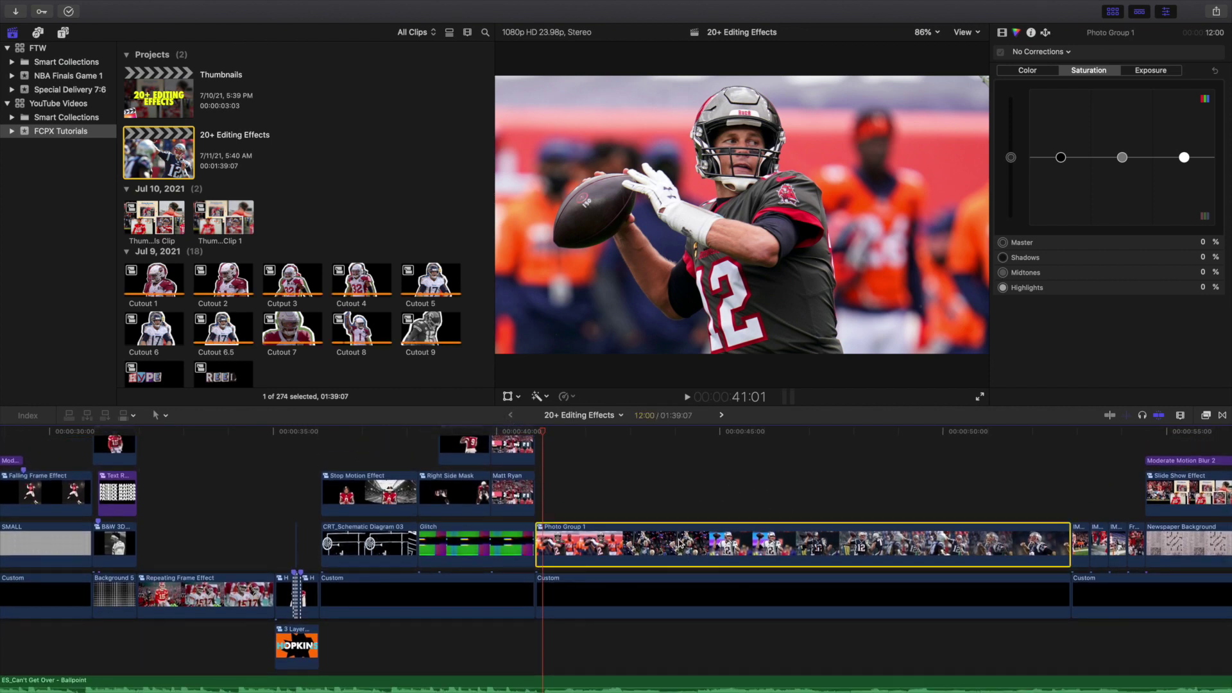
left_click(533, 504)
scroll(548, 499, "up", 5)
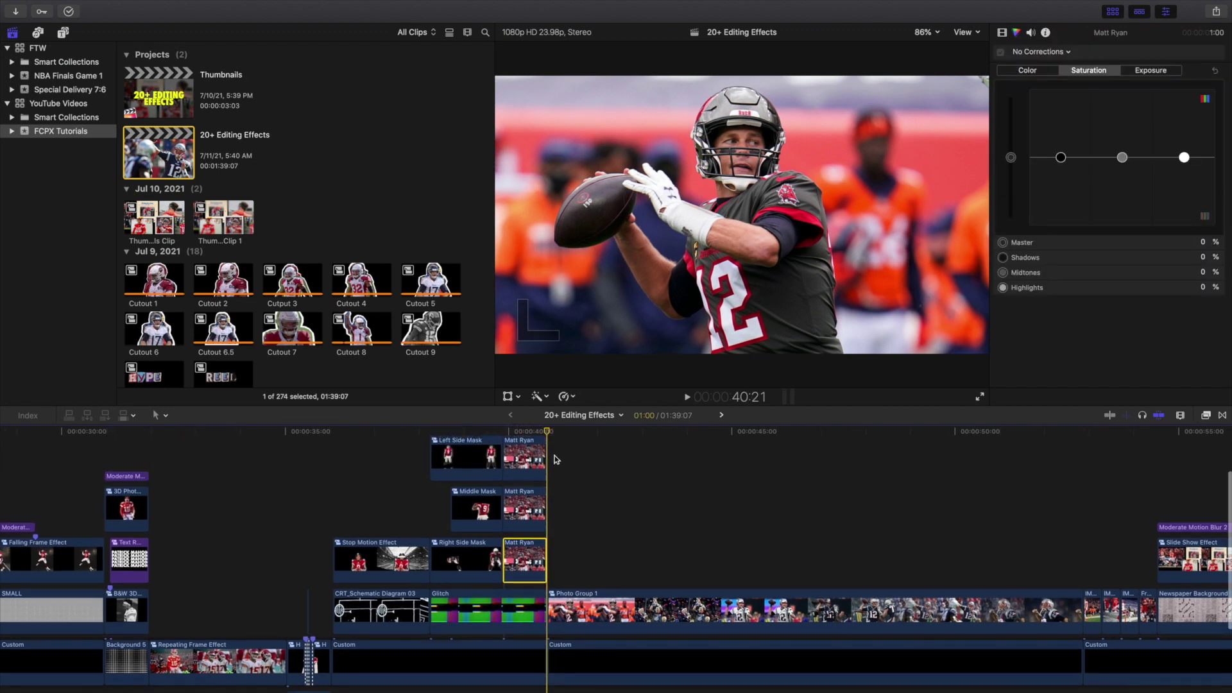
left_click(547, 462)
key("super+6")
scroll(564, 485, "down", 5)
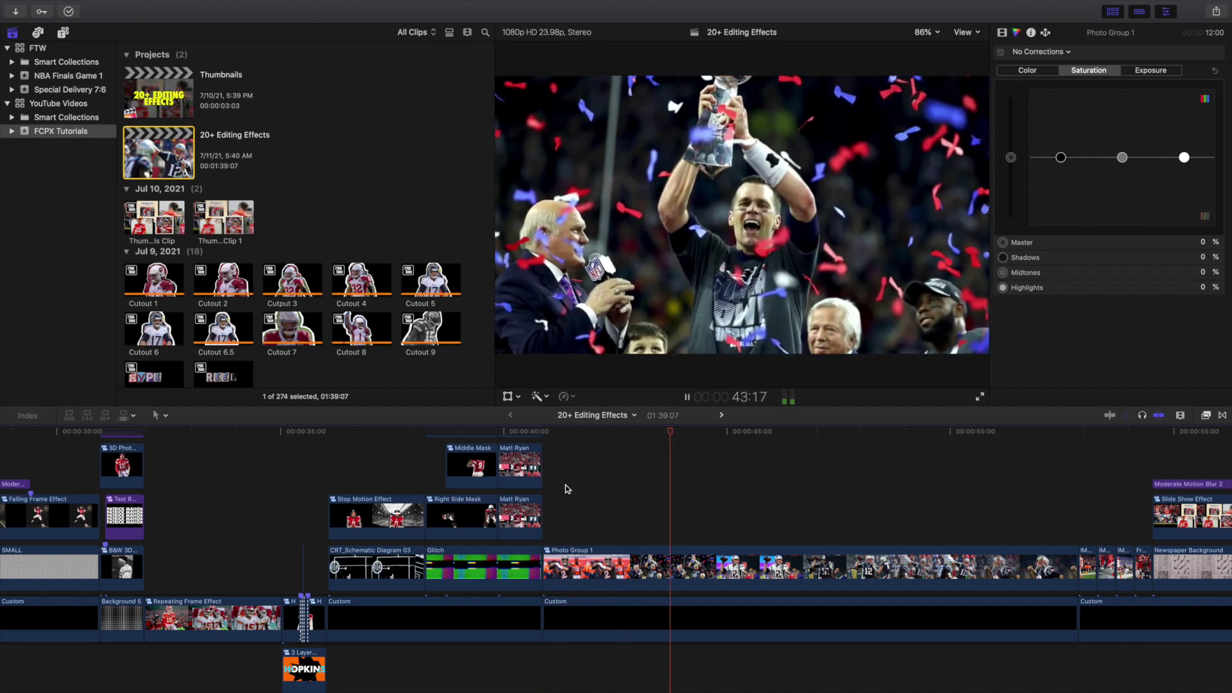
key("space")
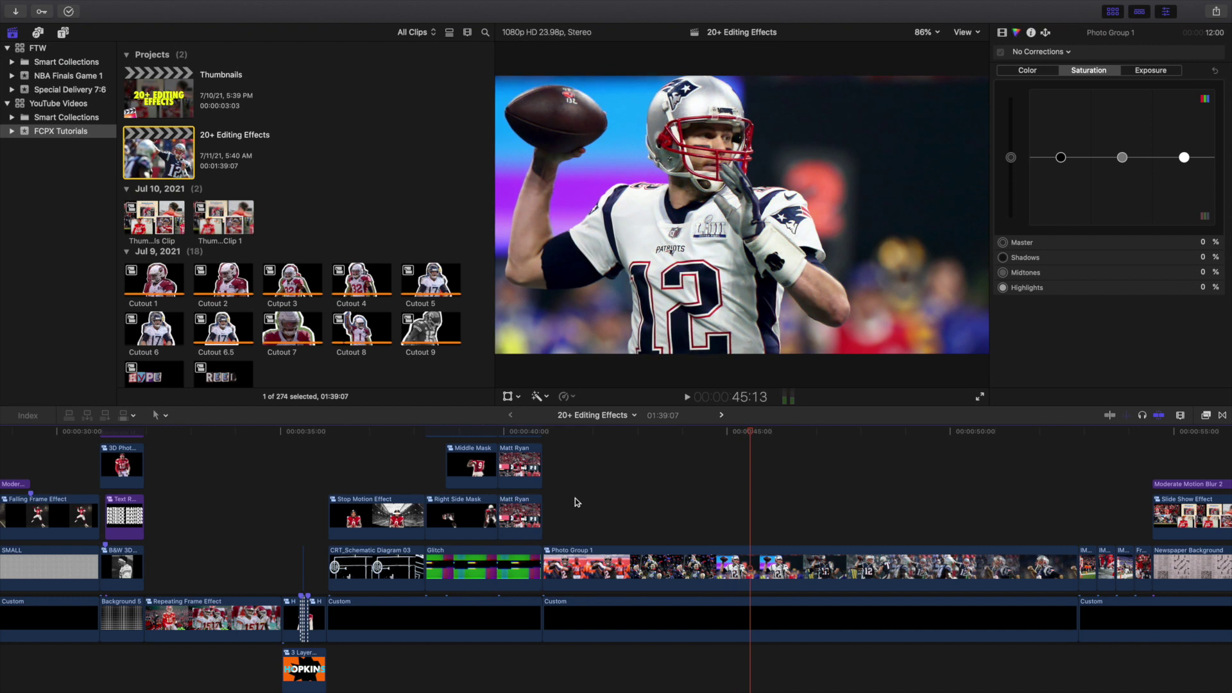
Review the timeline from the end of Photo Group 1 through the short photo clips into the Slide Show Effect, stopping at 56:12
scroll(689, 515, "down", 3)
left_click(714, 539)
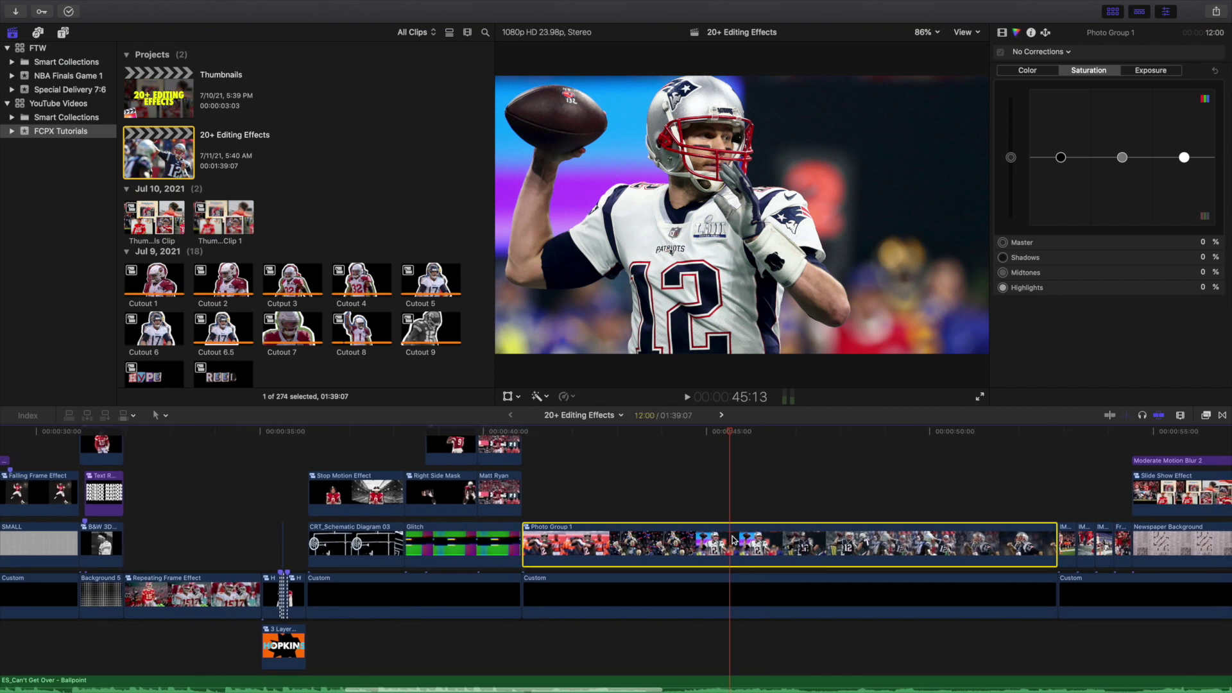
scroll(778, 540, "right", 5)
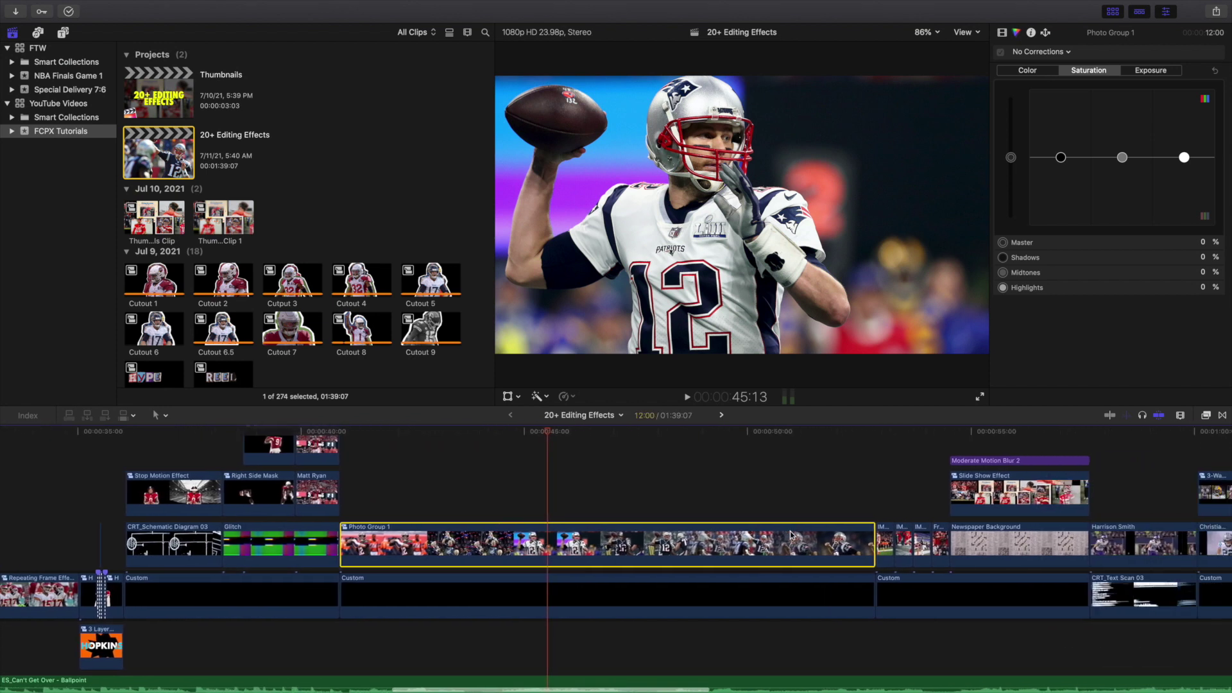
scroll(791, 536, "right", 3)
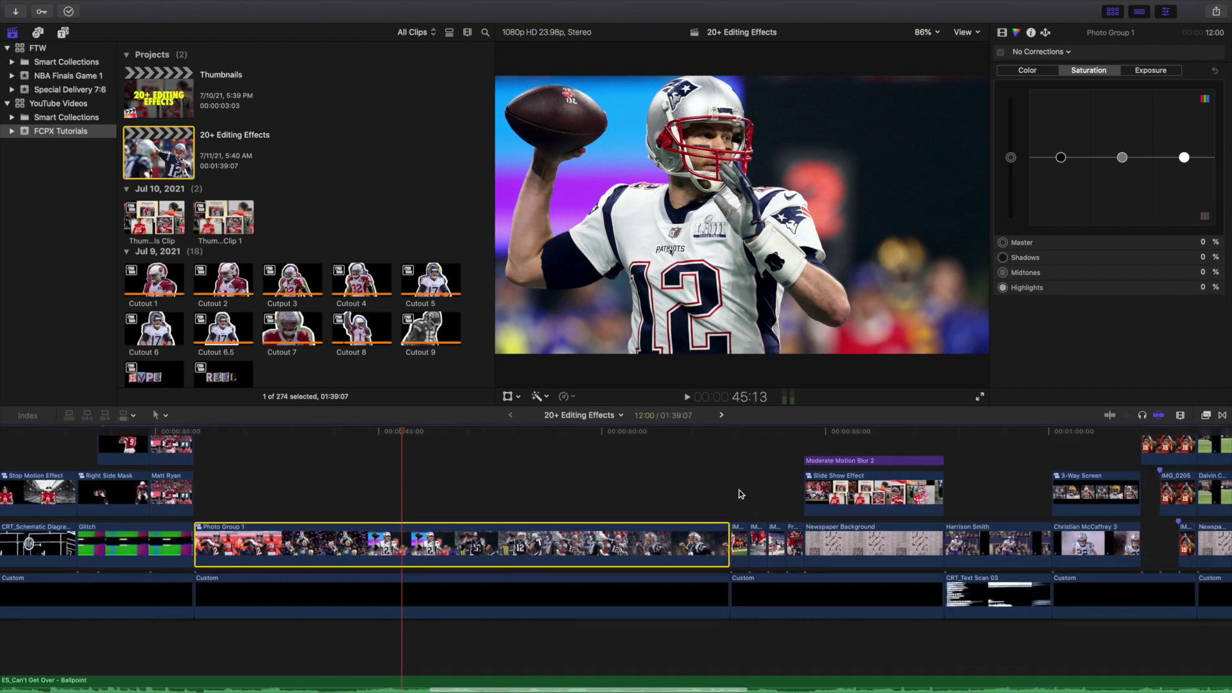
scroll(740, 491, "up", 2)
left_click(730, 489)
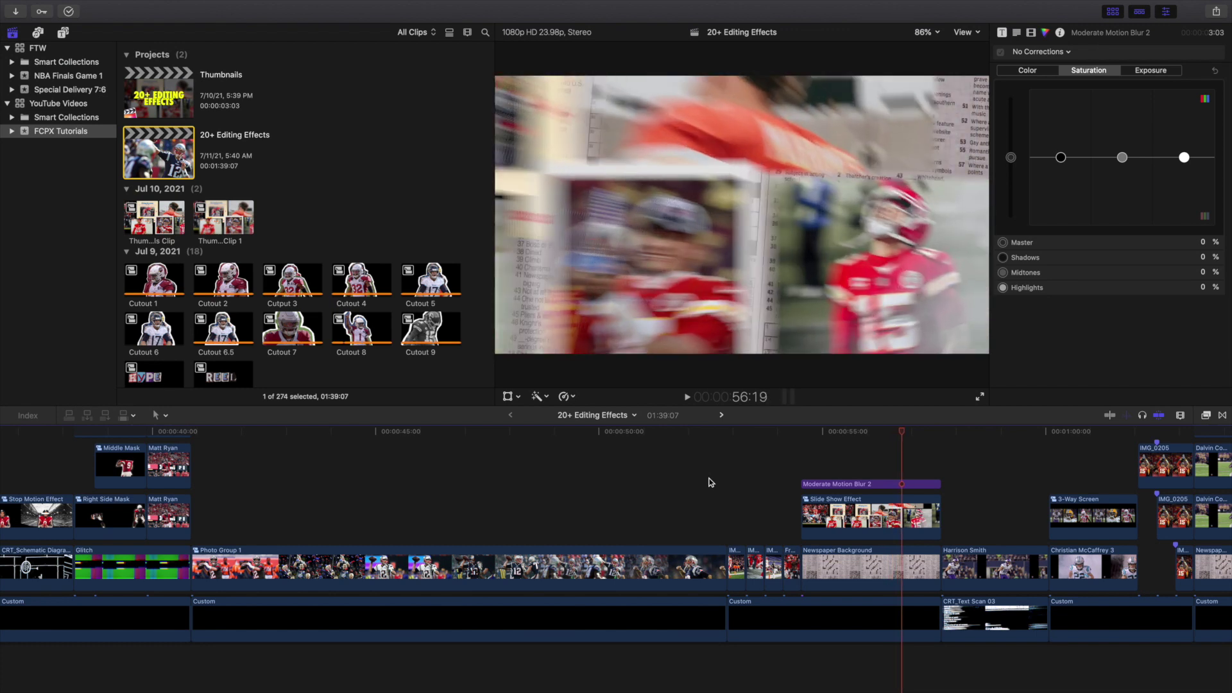
key("j")
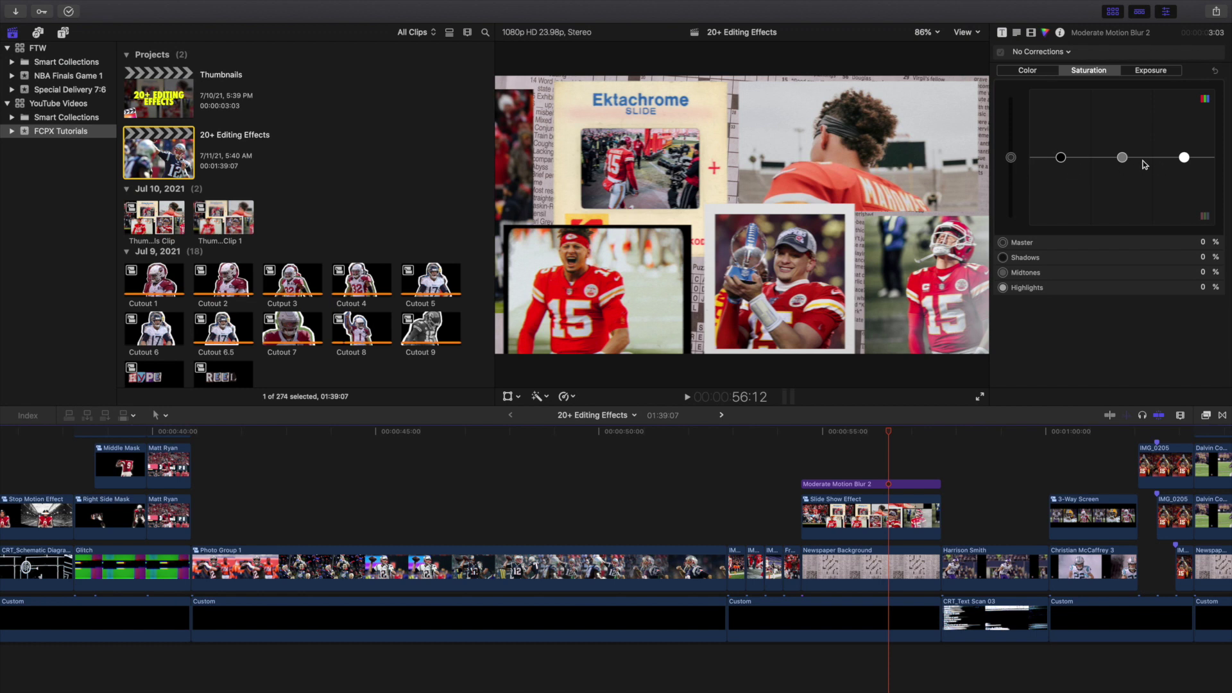
Set the viewer zoom to 50%, inspect the Slide Show Effect with the on-screen Transform controls at 56:12, and restore the zoom to Fit
left_click(926, 35)
left_click(931, 89)
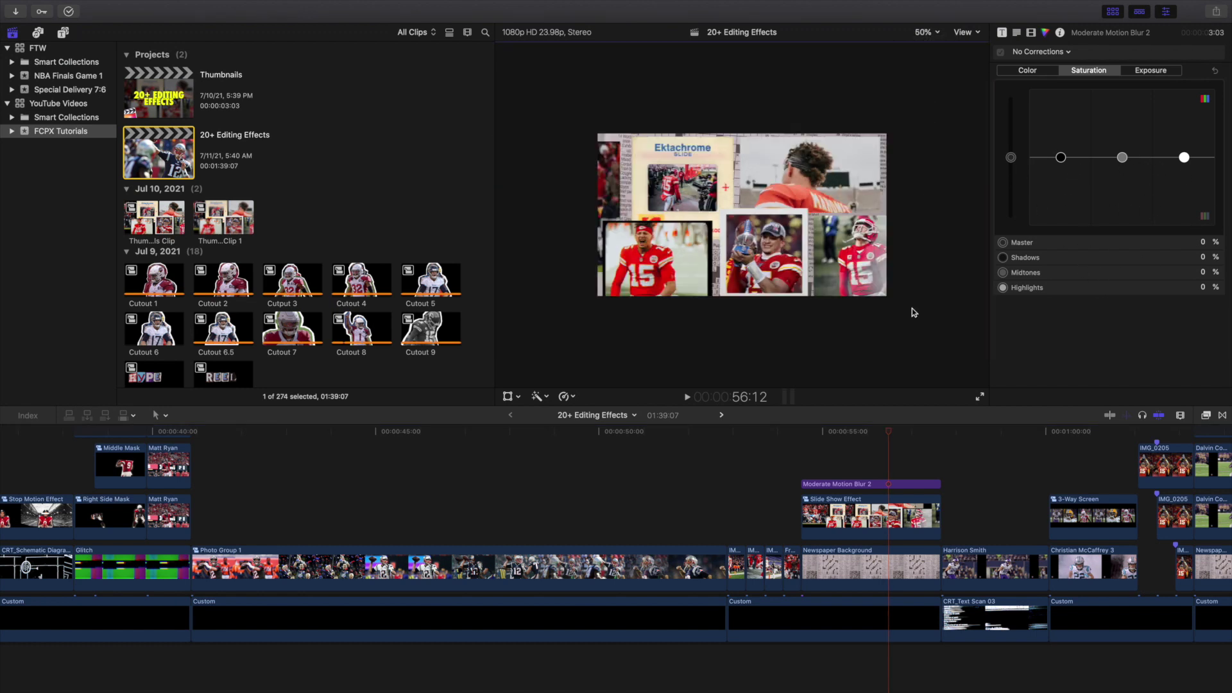
left_click(890, 513)
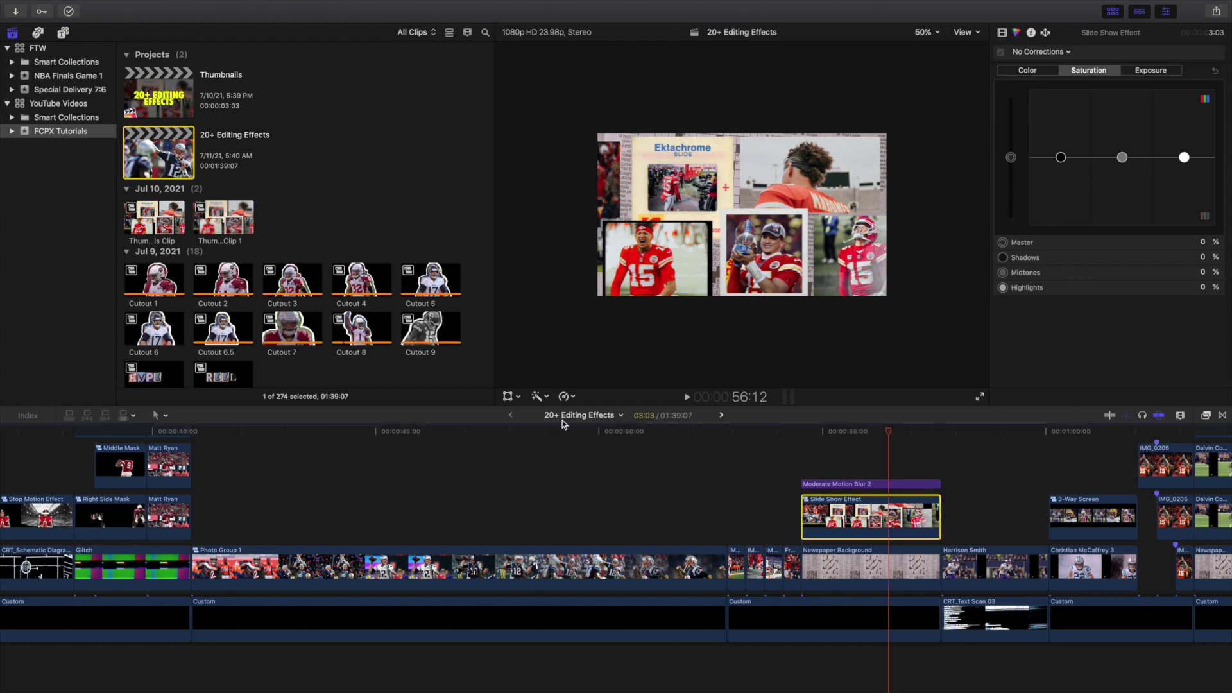
left_click(509, 396)
left_click(887, 458)
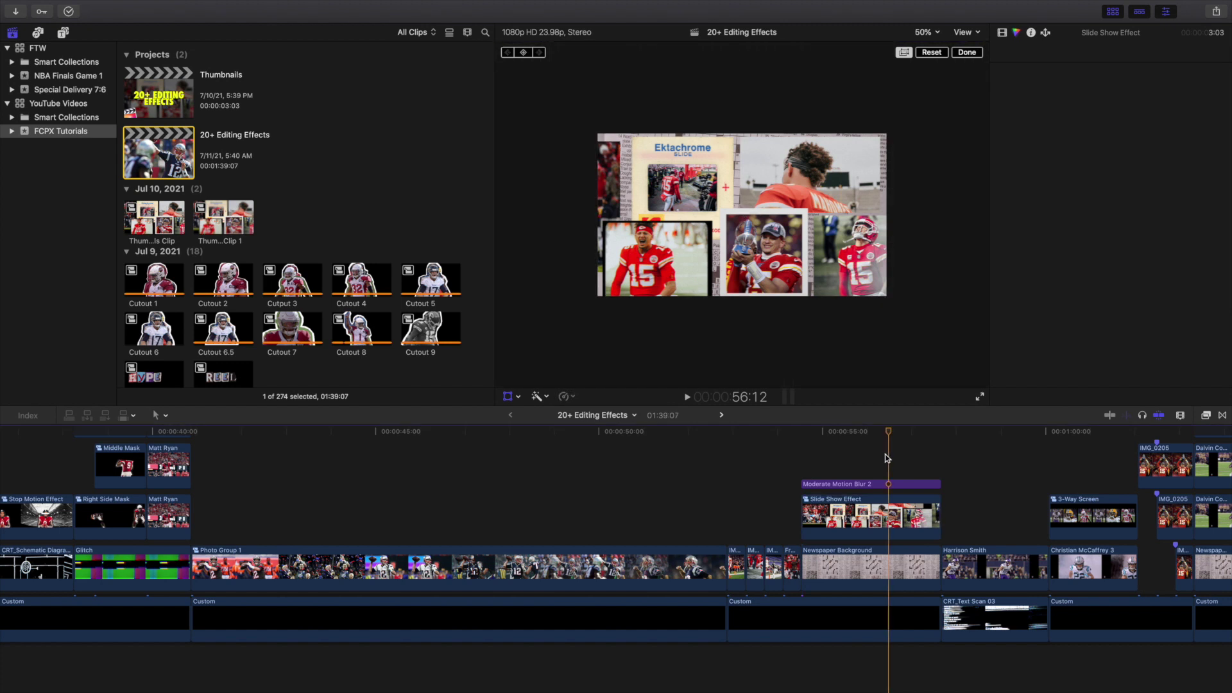
key("super+6")
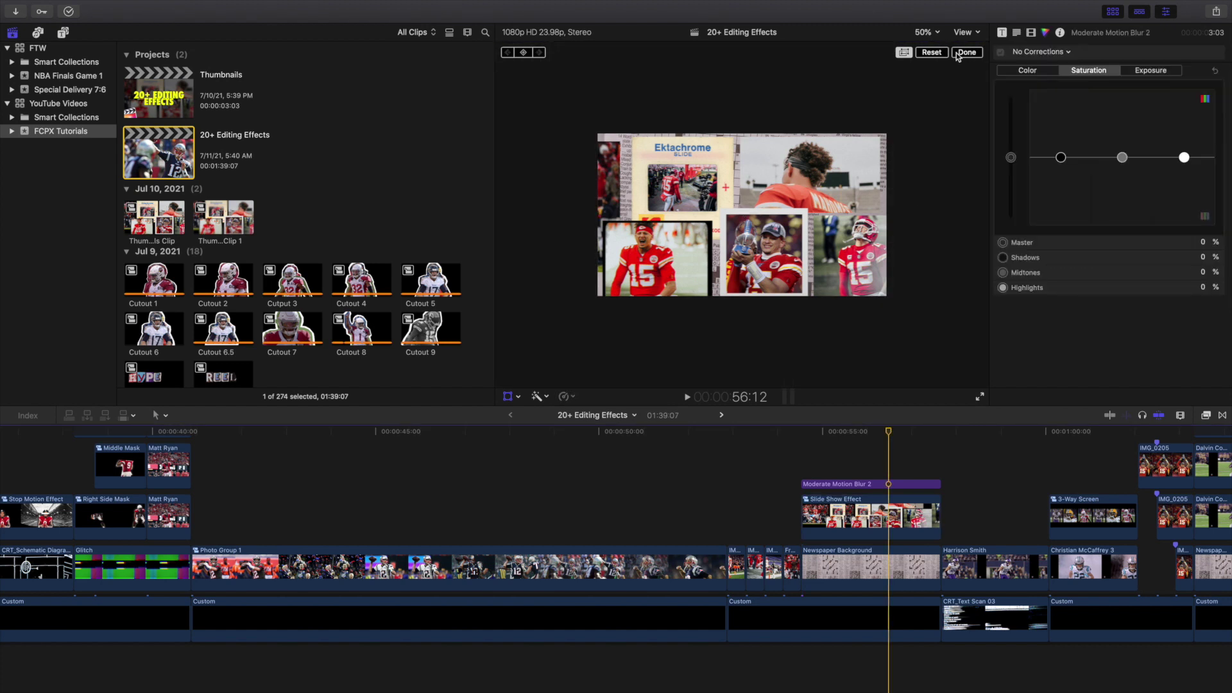
left_click(956, 53)
left_click(928, 33)
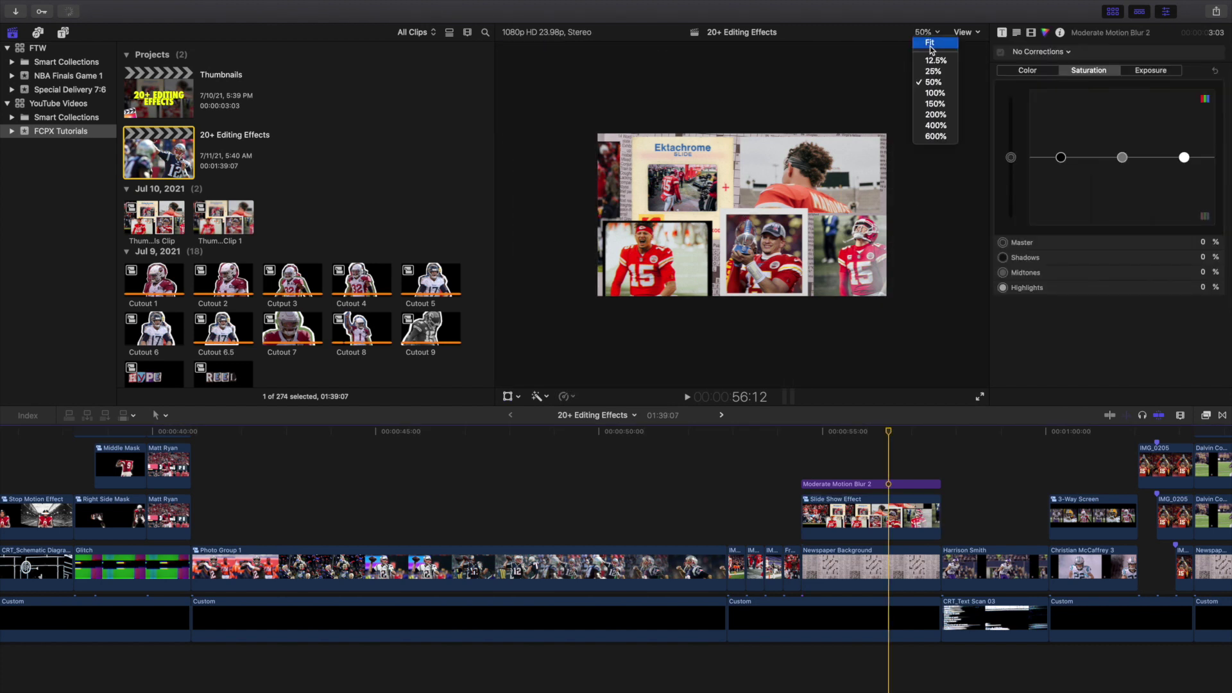
left_click(930, 44)
Play the Slide Show Effect clip from 54:13 to 57:06, and go back to 56:08
left_click(801, 468)
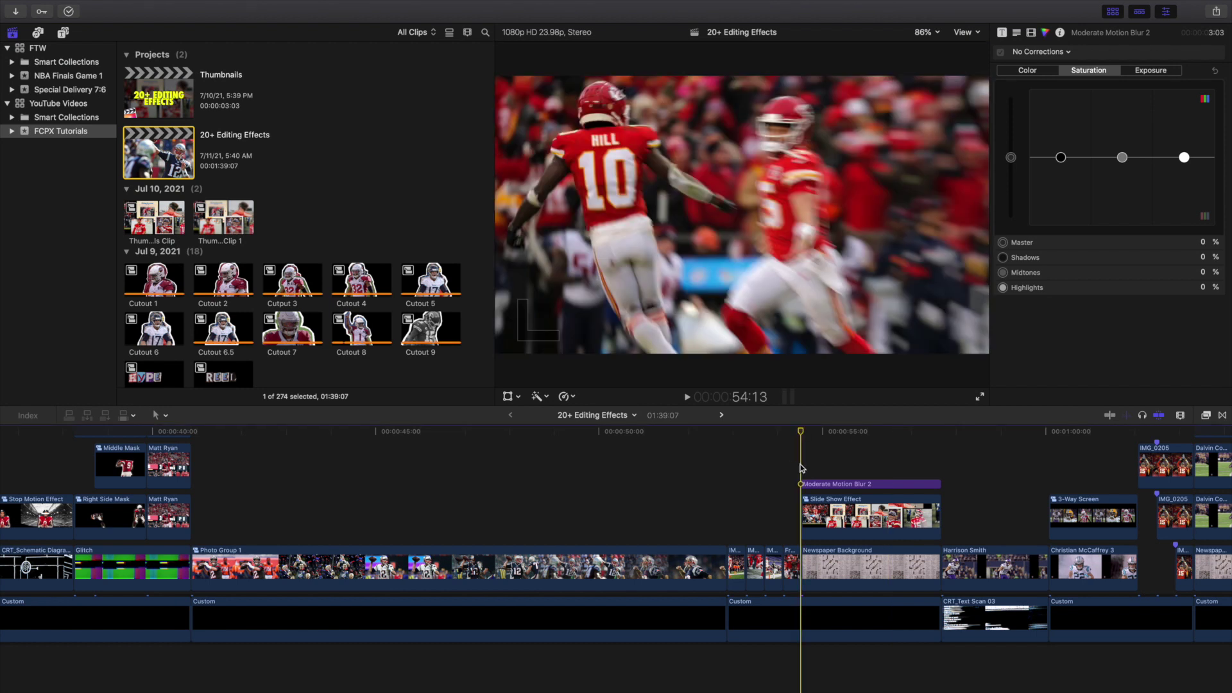
key("space")
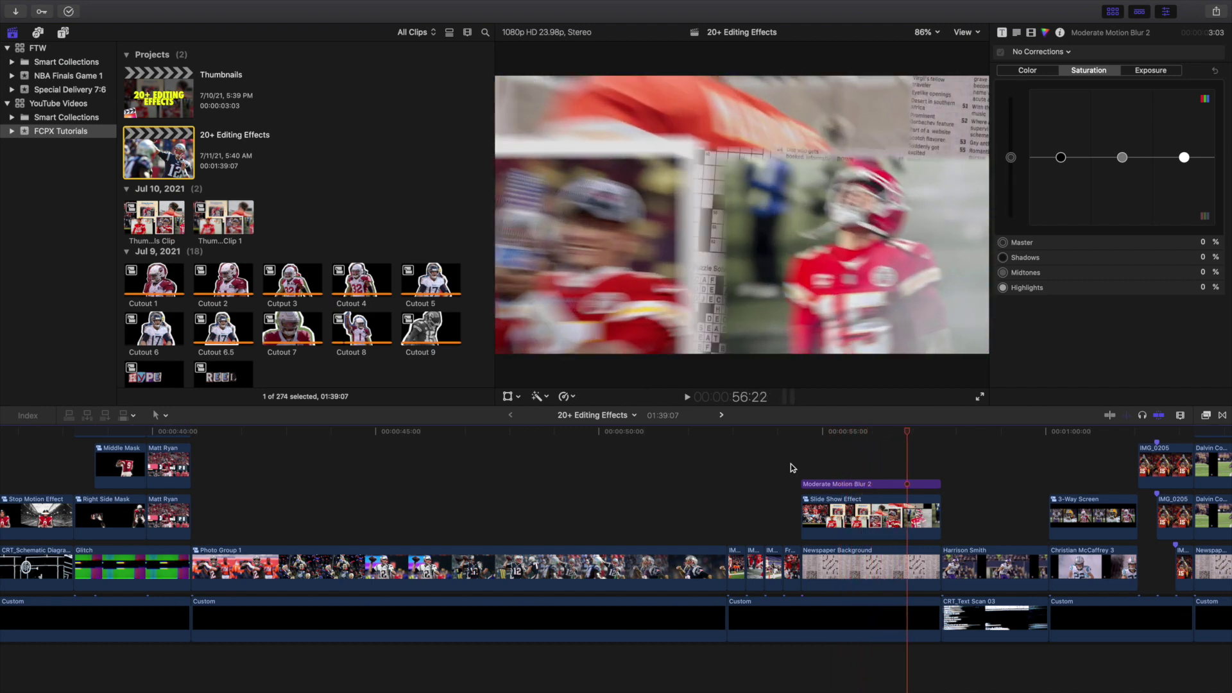
key("space")
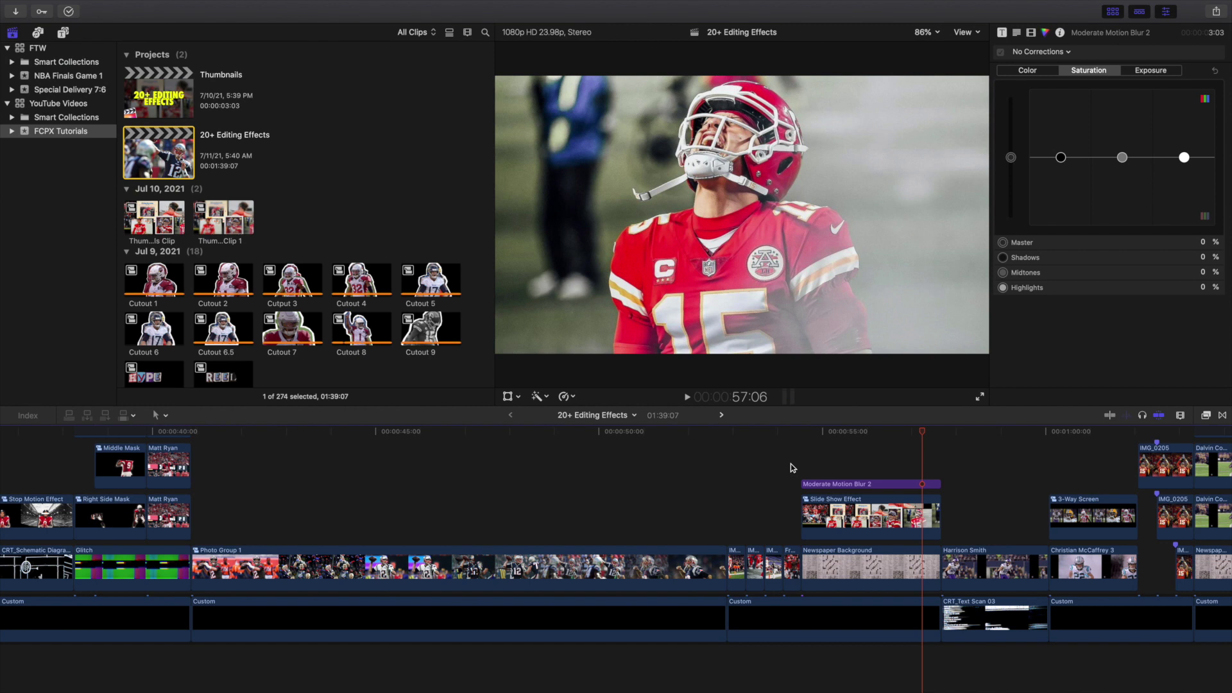
mouse_move(872, 473)
left_mouse_down()
mouse_move(895, 443)
mouse_move(884, 473)
left_mouse_up()
scroll(969, 492, "right", 6)
scroll(969, 492, "down", 1)
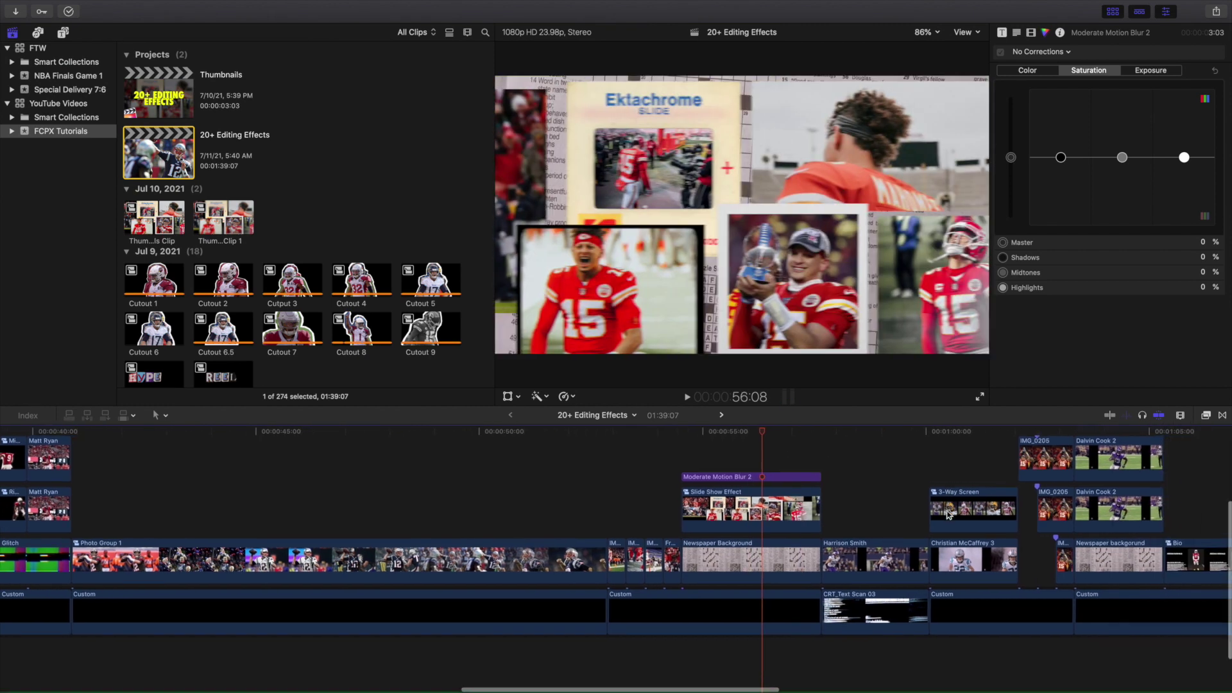
left_click(773, 457)
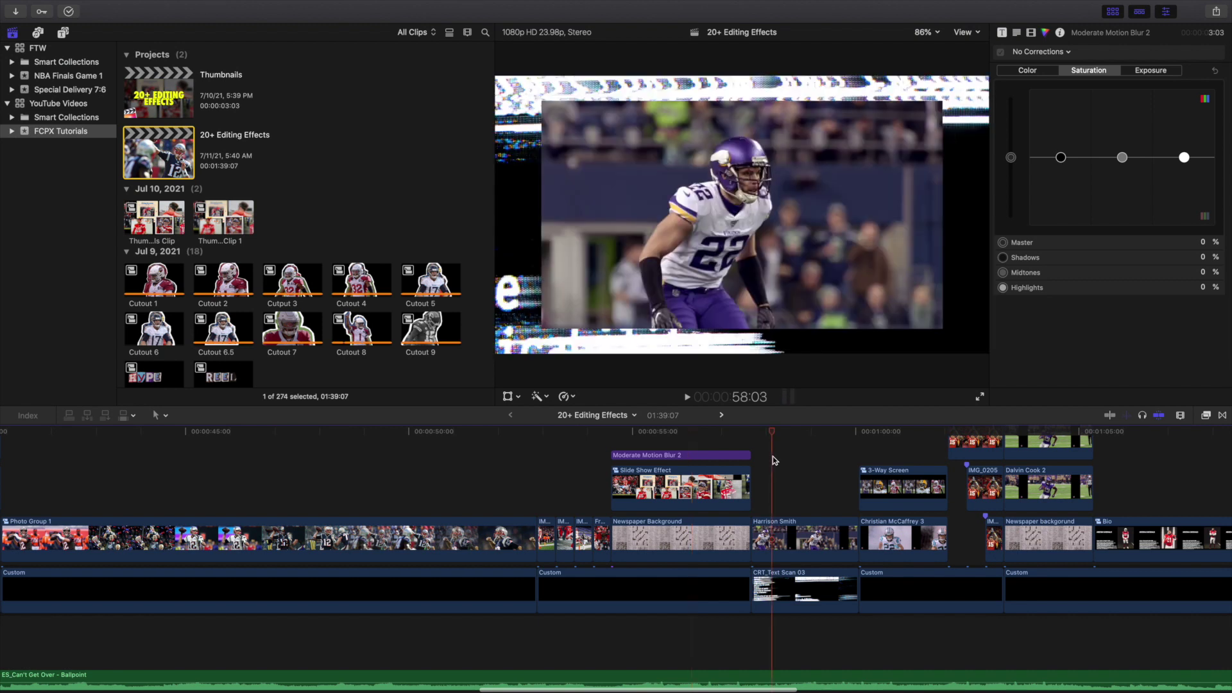
scroll(860, 505, "right", 3)
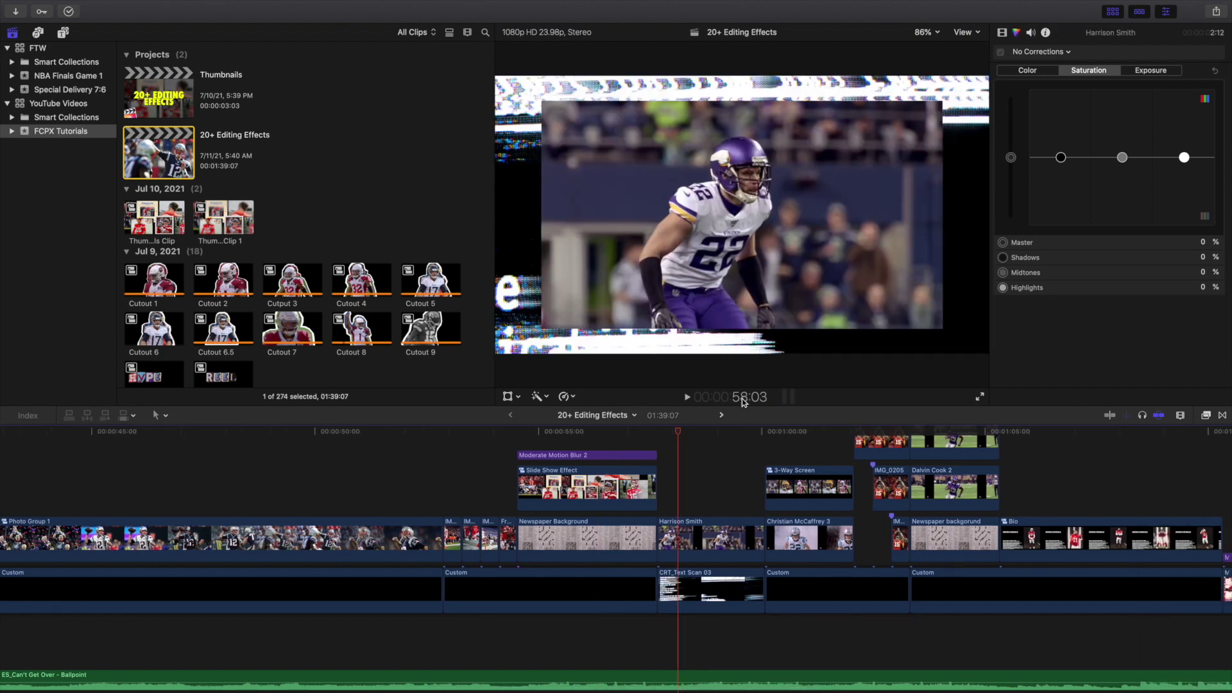
Move on to the 3-Way Screen clip above Christian McCaffrey 3, placing the playhead at 1:00:17
scroll(792, 466, "up", 2)
left_click(794, 467)
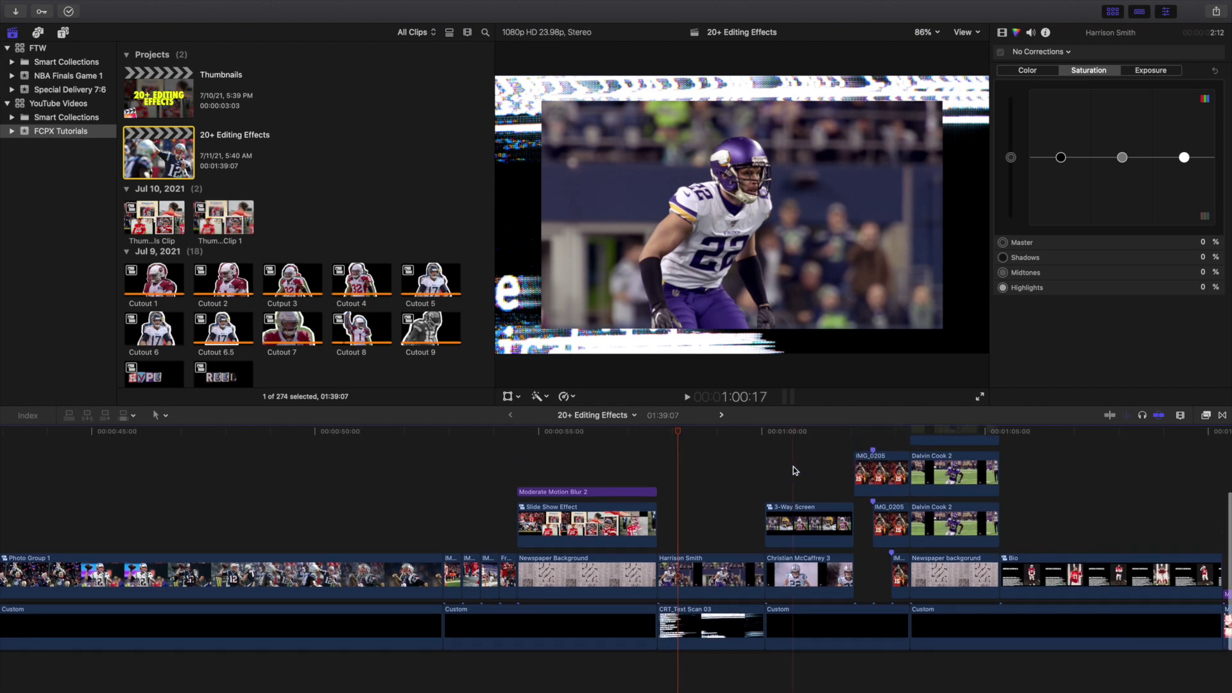
scroll(848, 481, "up", 2)
scroll(848, 482, "right", 1)
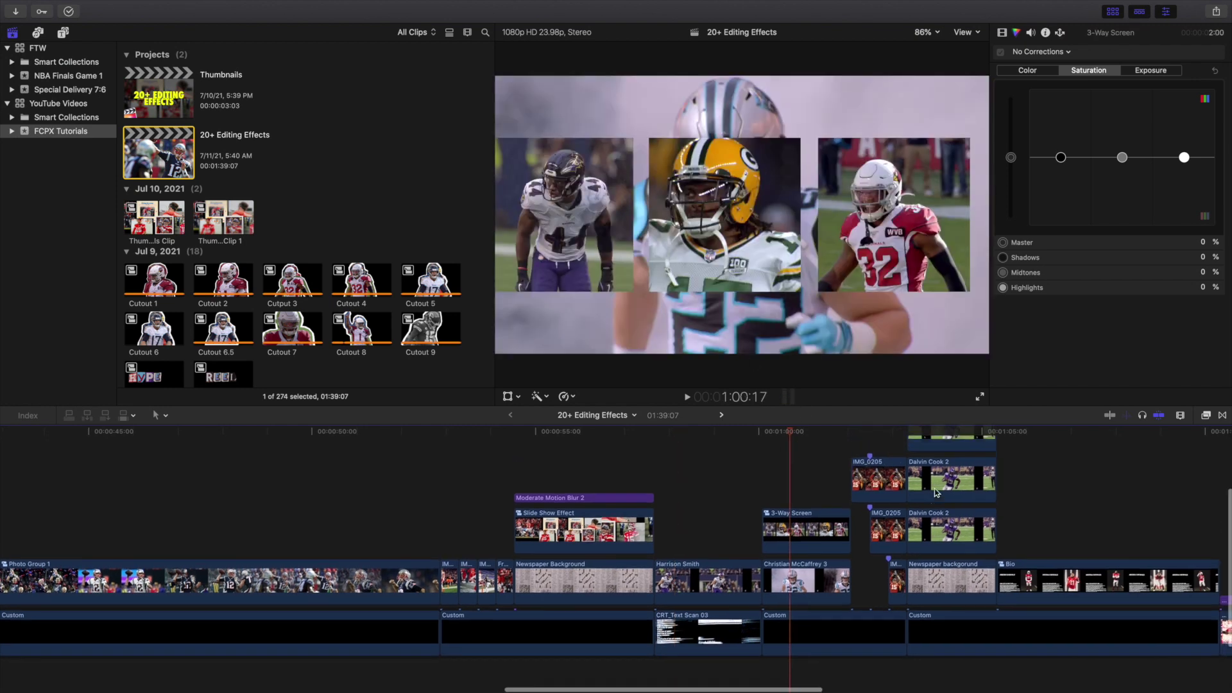
Review the stacked IMG_0205 photo layers up to 1:02:22, and move on to the stacked Dalvin Cook 2 clips at 1:04:04
left_click(848, 481)
key("space")
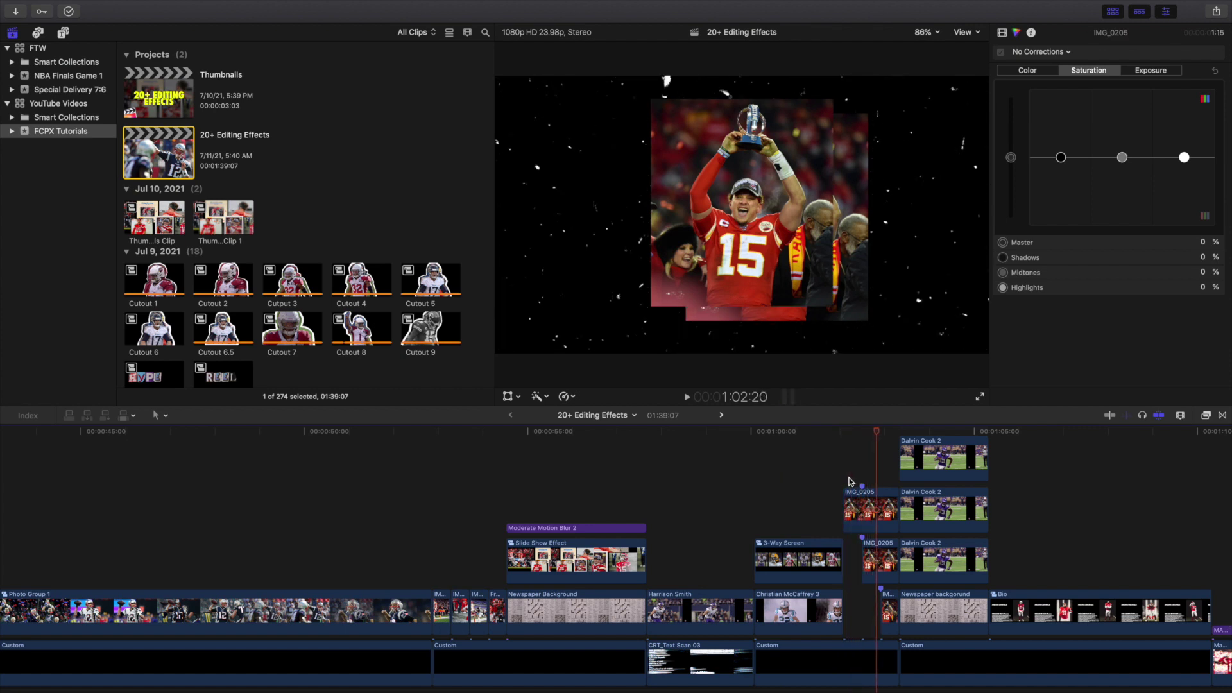
scroll(1008, 538, "right", 3)
scroll(1007, 538, "up", 2)
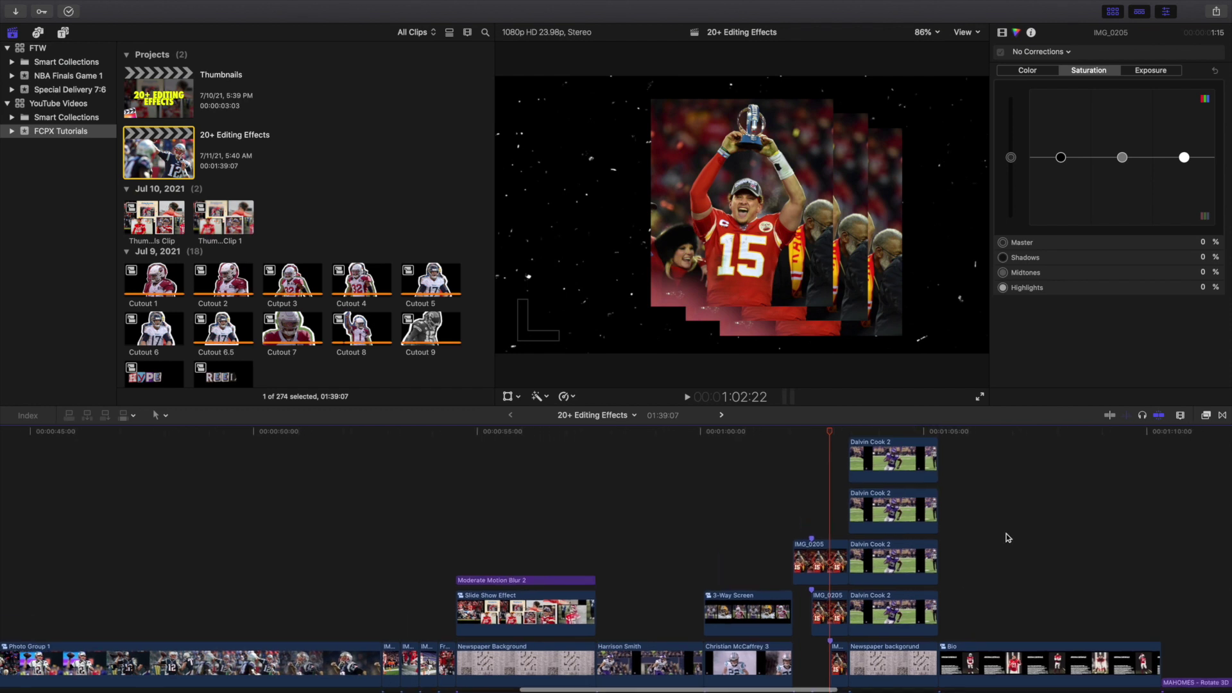
scroll(1007, 537, "right", 2)
scroll(893, 544, "down", 3)
scroll(893, 544, "down", 1)
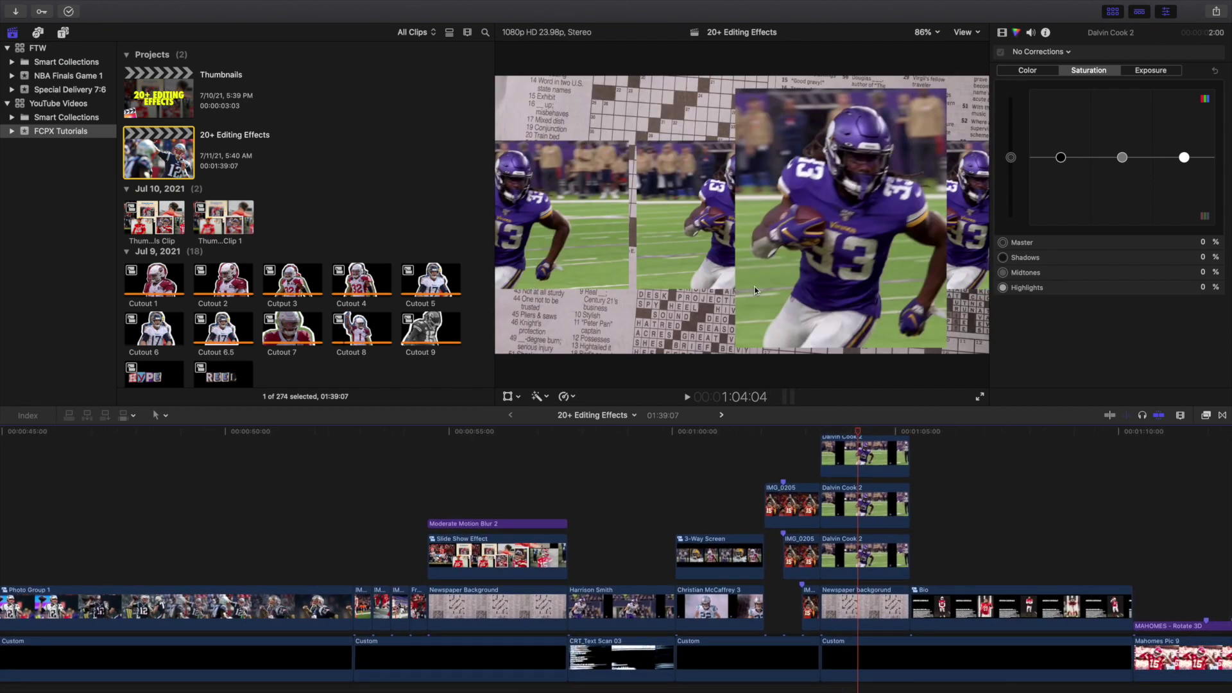
Review the Bio clip at several points up to 1:09:13, and go back to 1:07:13
left_click(929, 564)
left_click(976, 565)
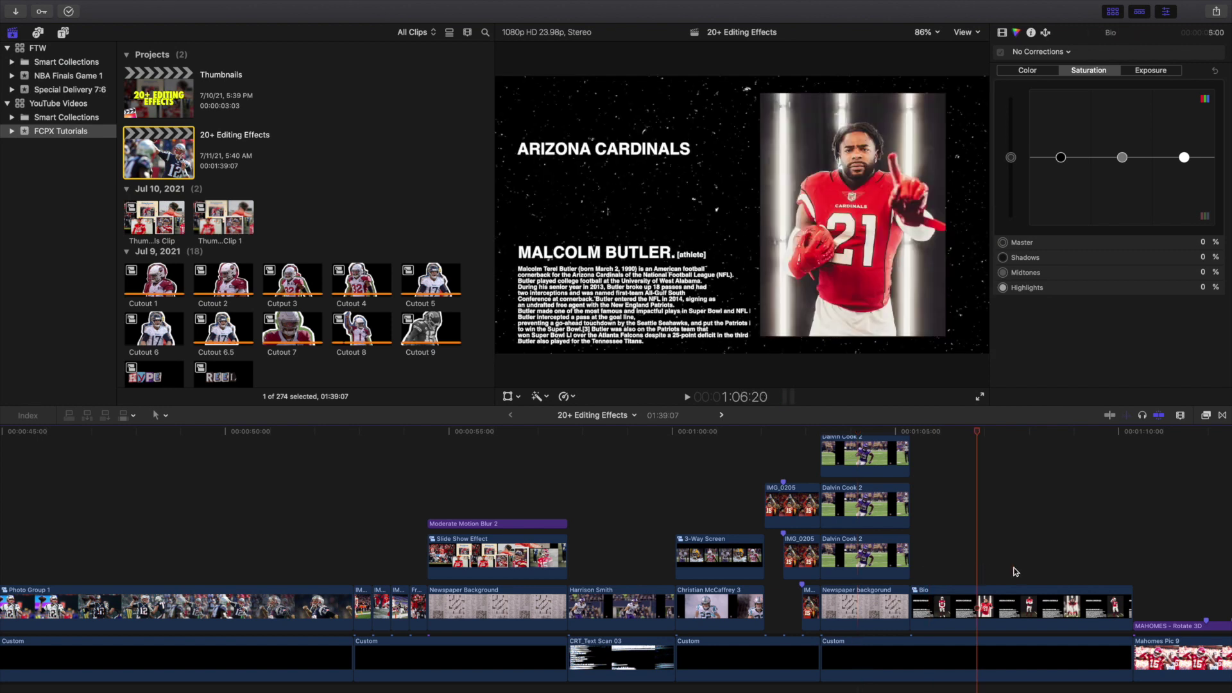
left_click(1016, 571)
left_click(1063, 574)
left_click(1099, 577)
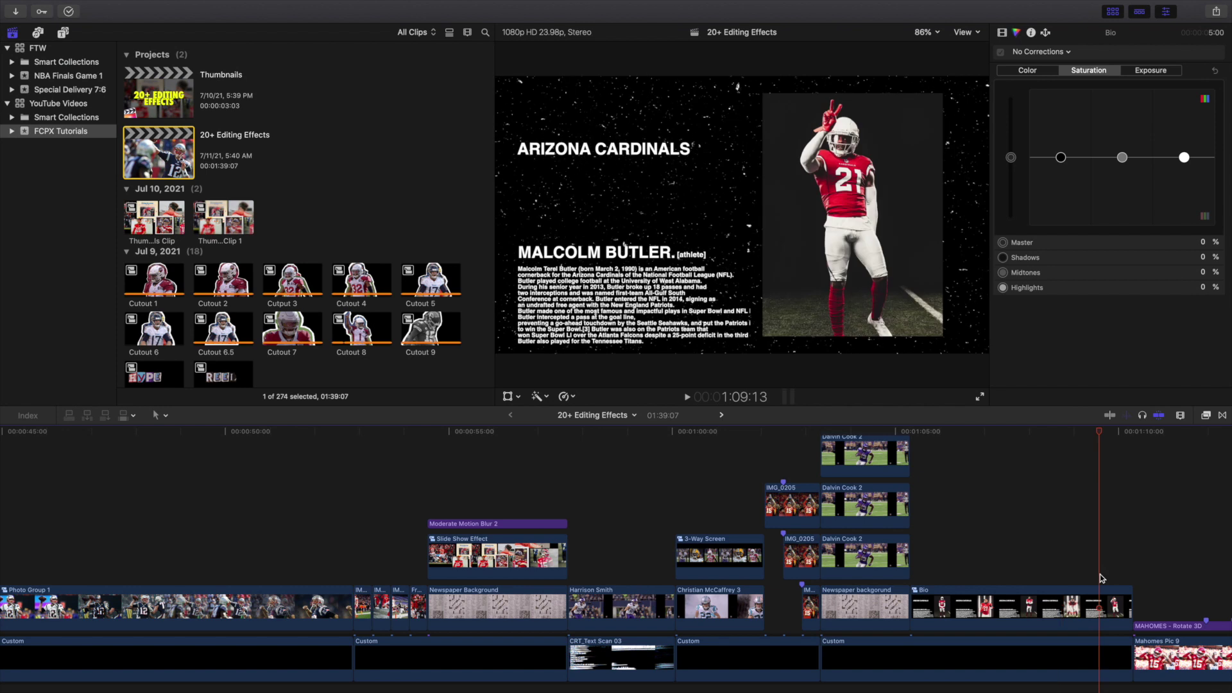
left_click(1010, 568)
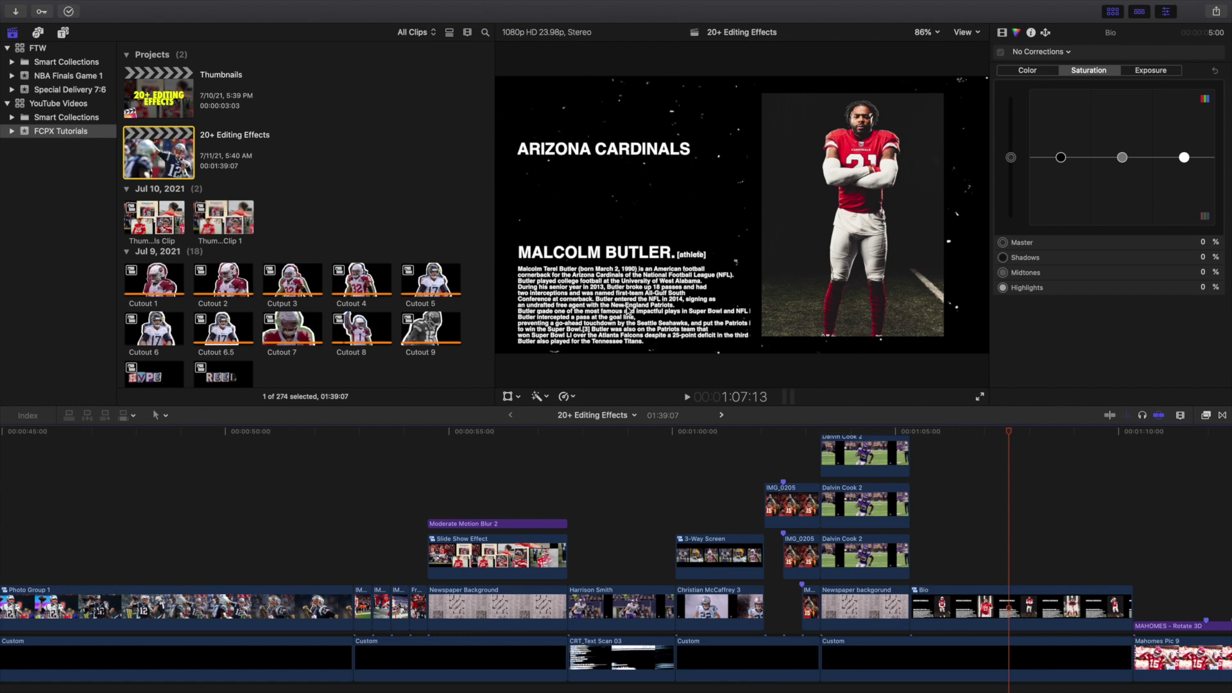
Select the MAHOMES - Rotate 3D title at its start, 1:10:08, and show its video Transform settings
scroll(876, 527, "right", 5)
scroll(876, 528, "down", 1)
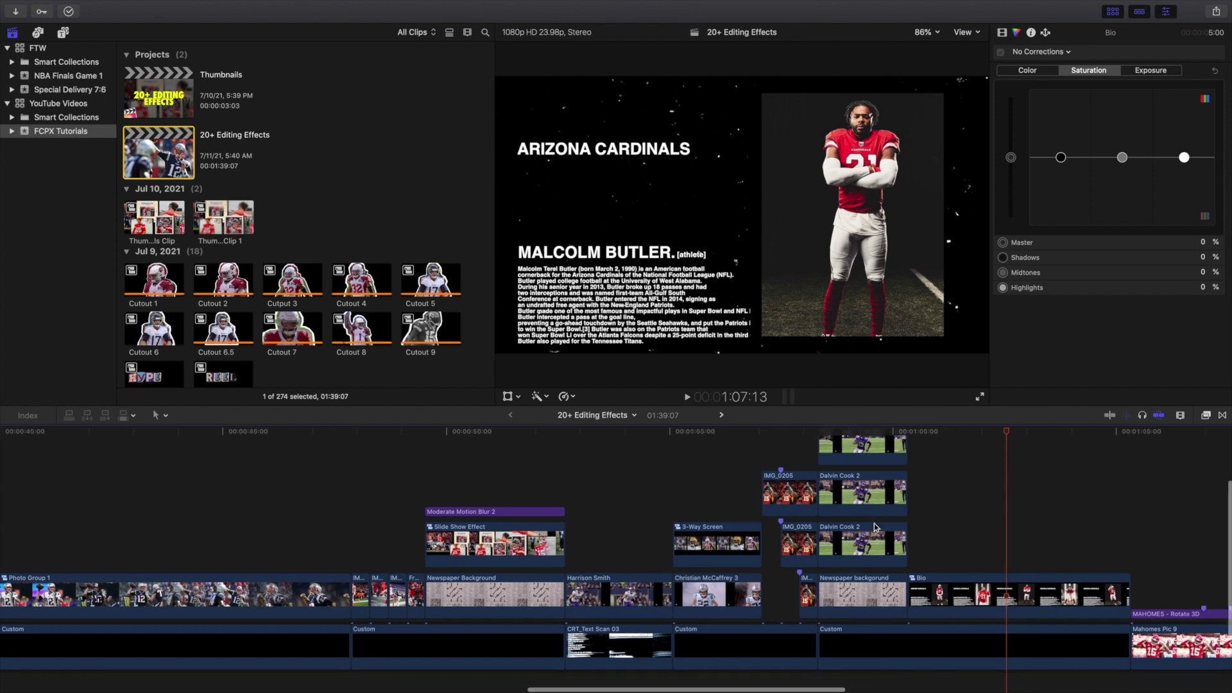
scroll(876, 527, "right", 6)
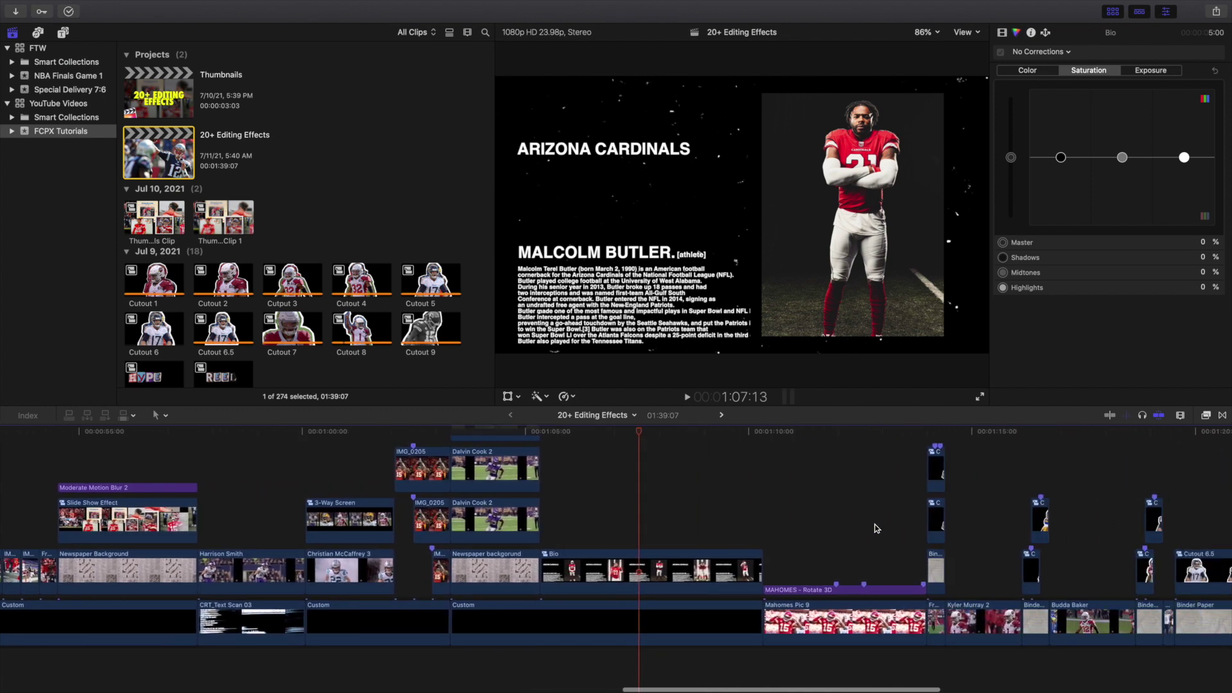
left_click(765, 520)
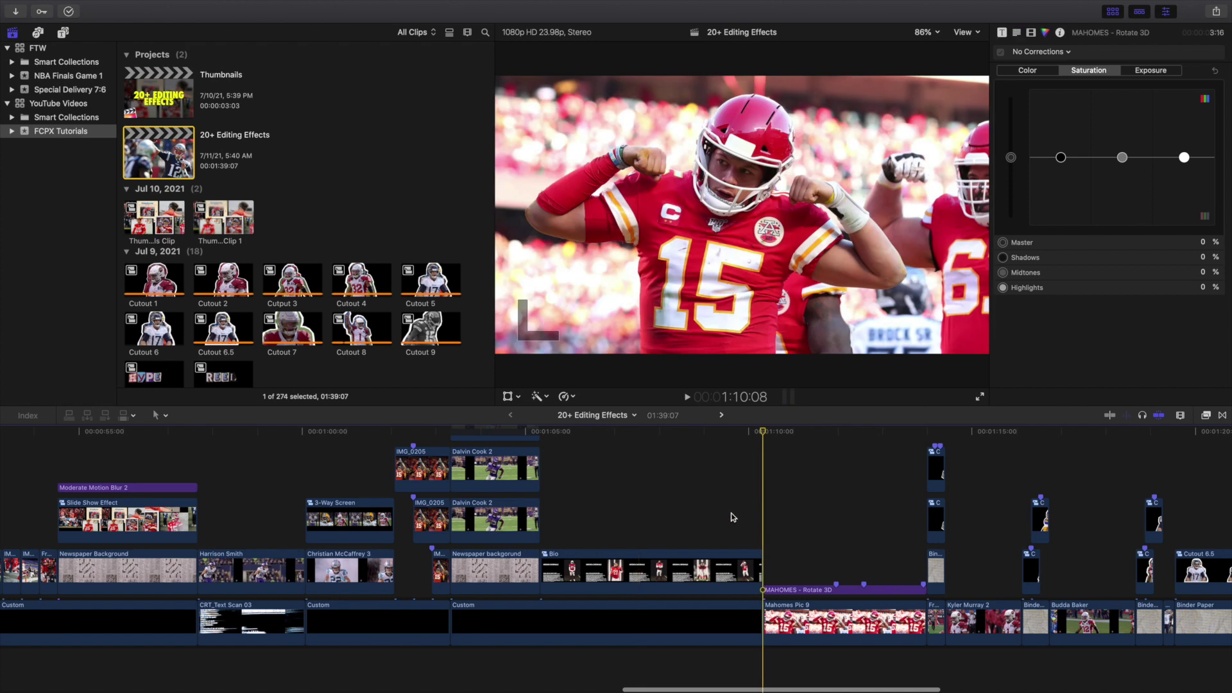
left_click(795, 591)
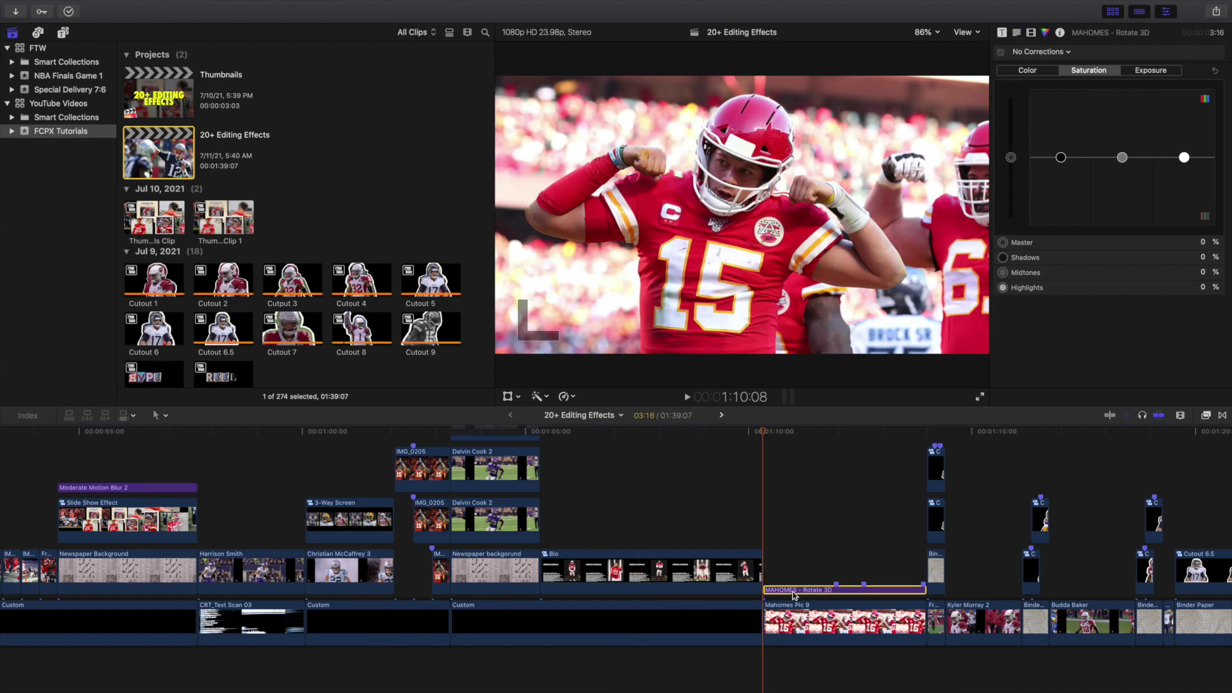
left_click(1032, 33)
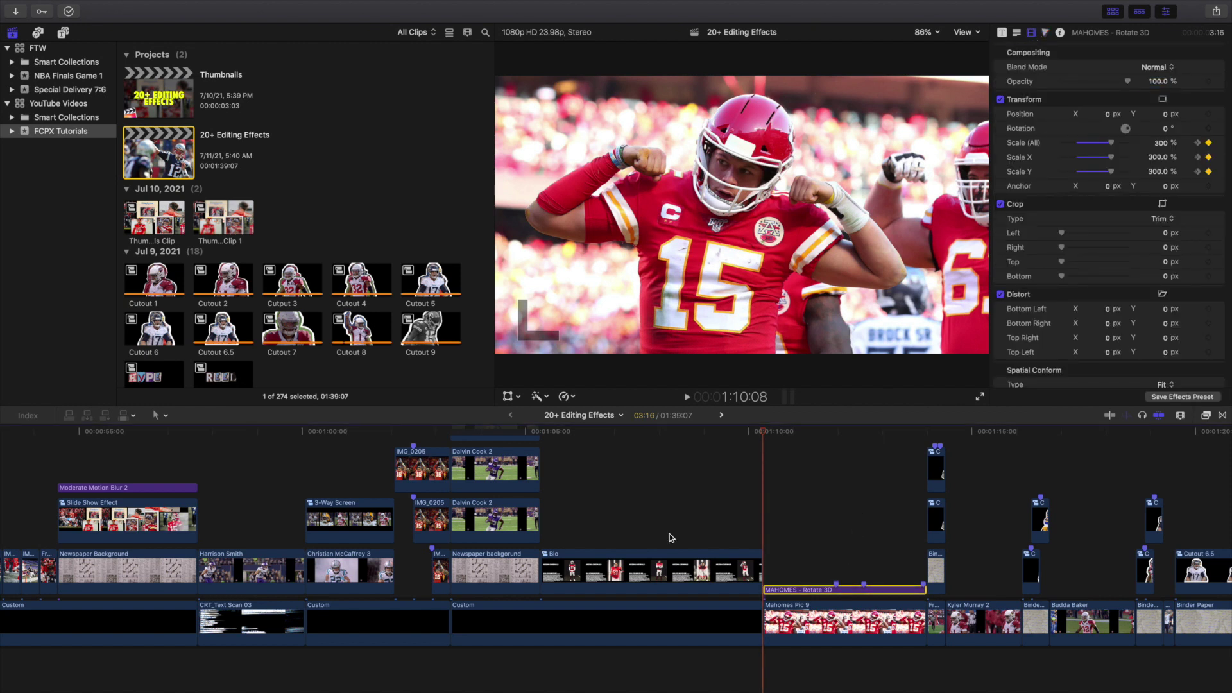
Advance through the MAHOMES - Rotate 3D title animation to 1:13:15, watching its keyframed scale
scroll(740, 511, "right", 3)
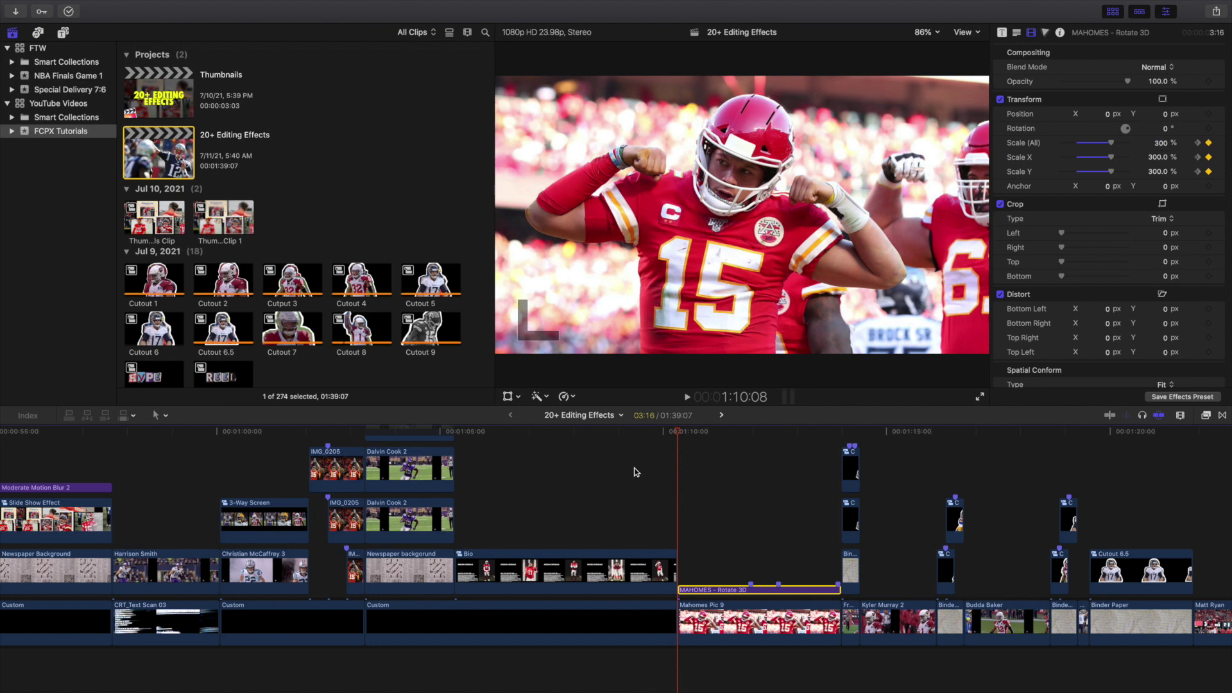
key("Right")
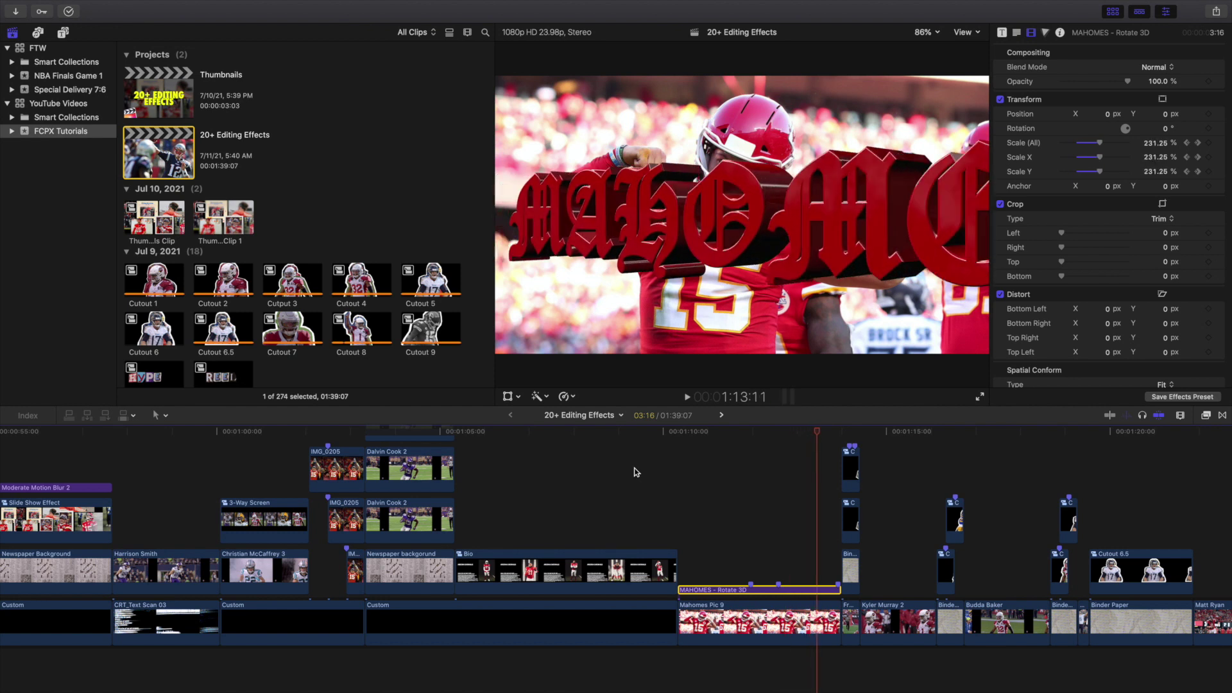
scroll(745, 506, "right", 3)
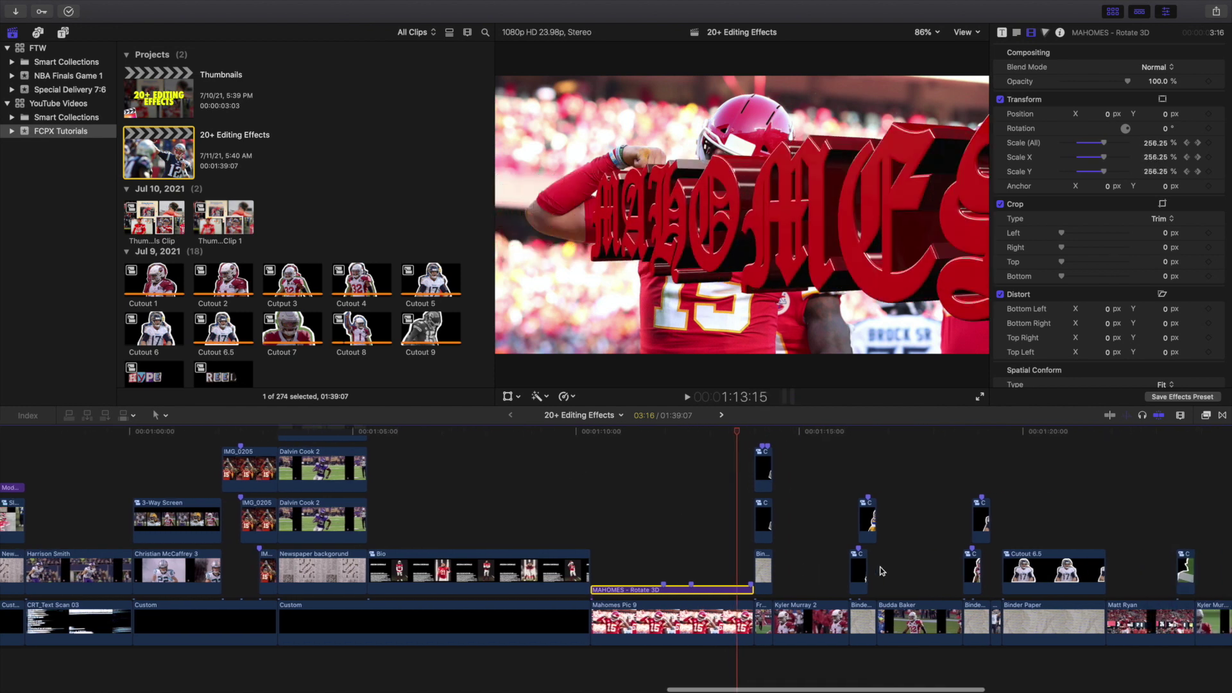
Place the playhead at the start of the stacked Cutout 1 clips at 1:14:00 and zoom in the timeline there
scroll(751, 475, "up", 2)
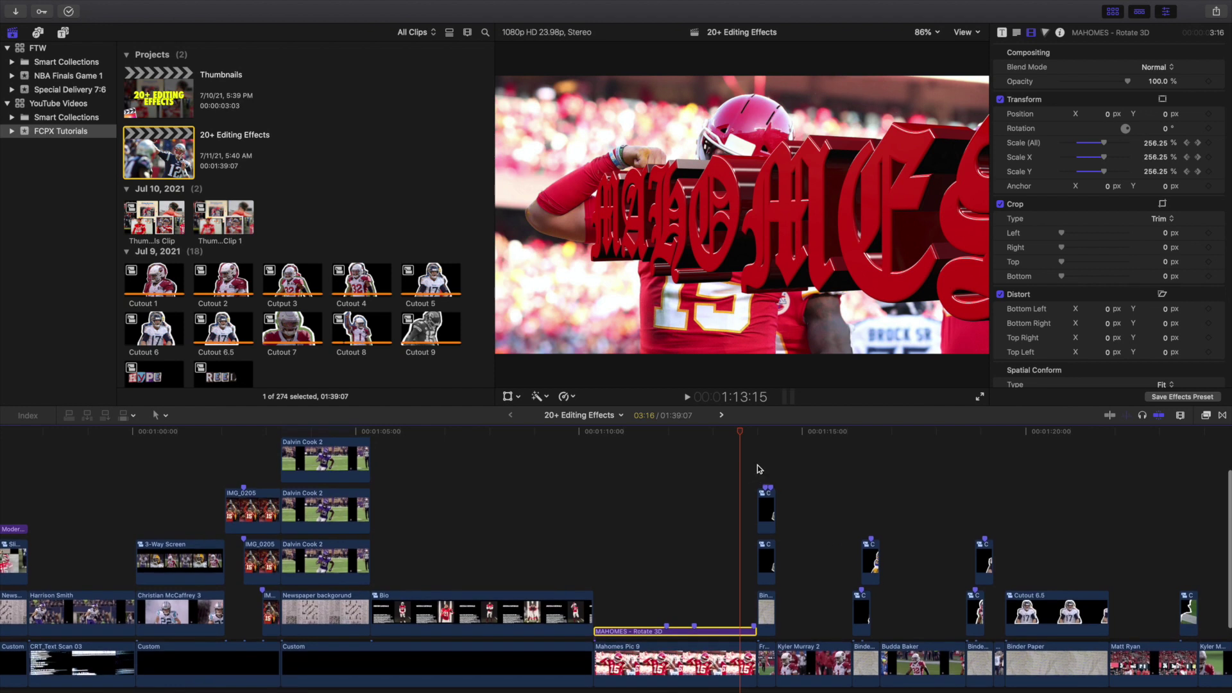
left_click(757, 465)
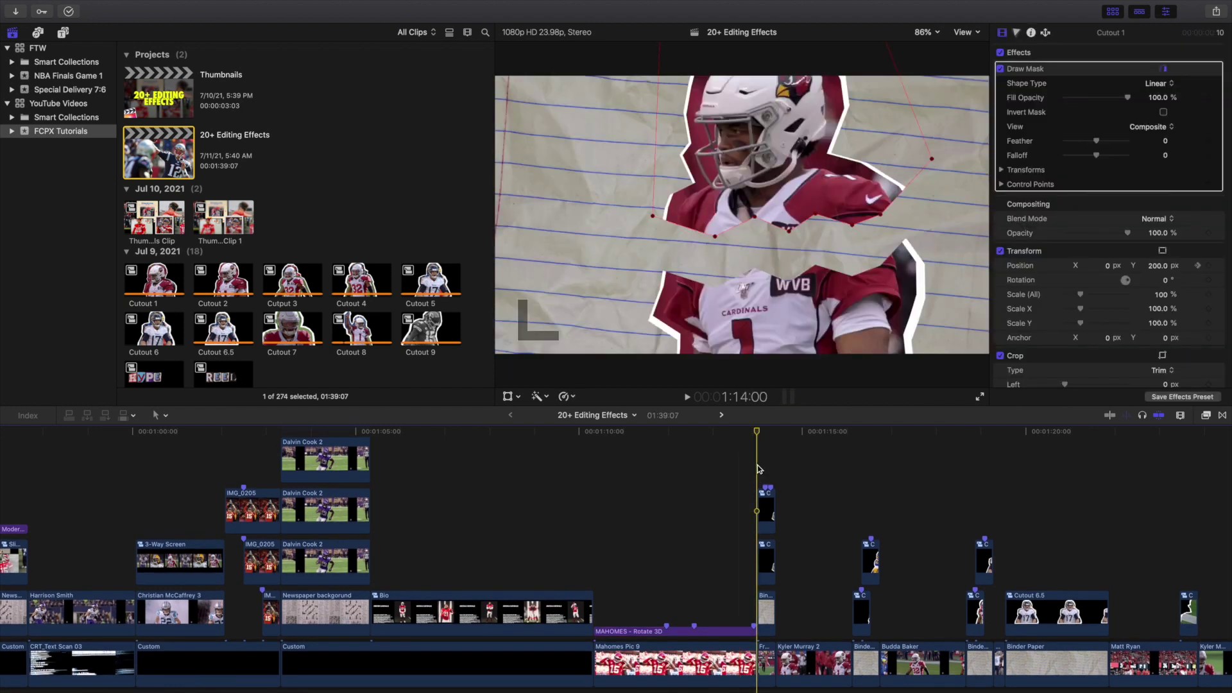
scroll(759, 469, "up", 4)
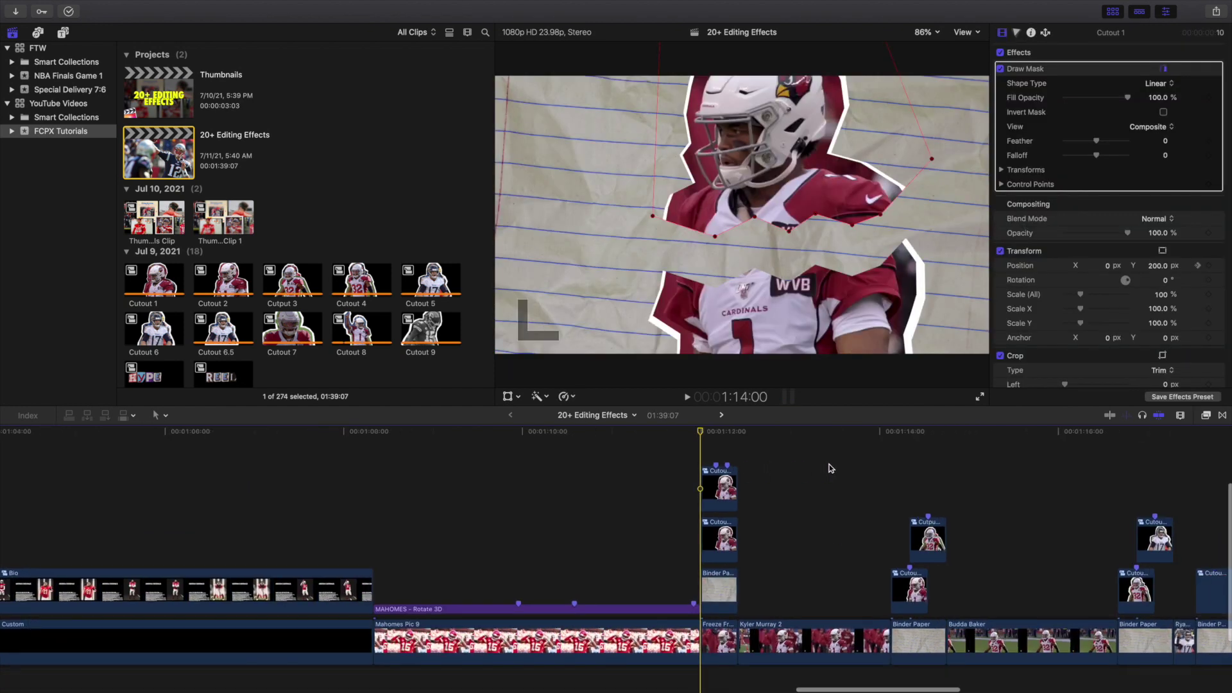
scroll(813, 467, "right", 10)
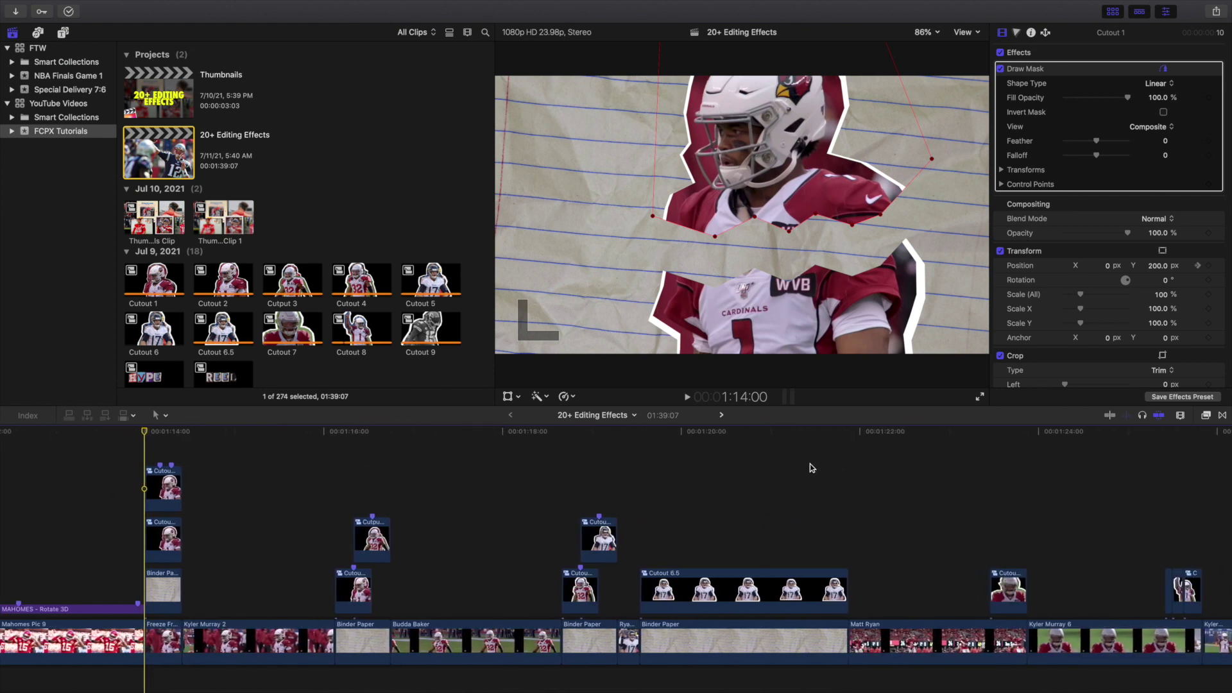
Step frame by frame through the split Cutout 1 animation from 1:14:00 to 1:14:10, checking its masked pieces and position
key("Right")
key("Right")
key("Right")
key("Right")
key("Right")
key("Right")
key("Right")
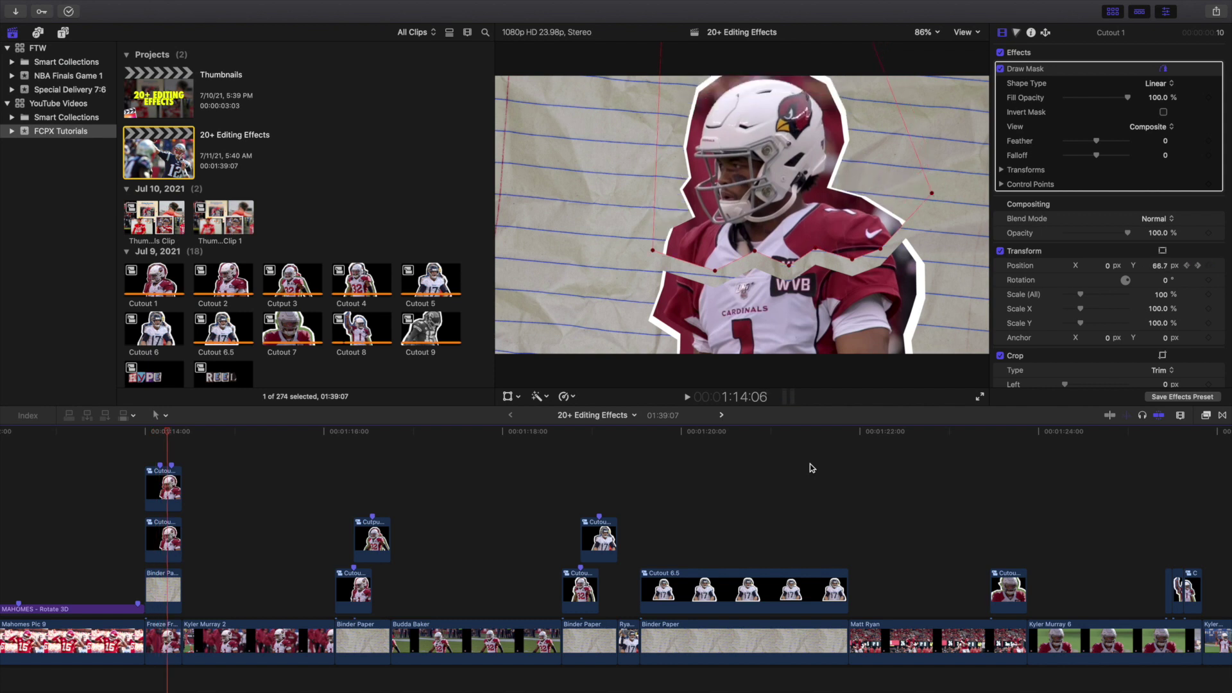
key("Right")
key("Right")
key("Right")
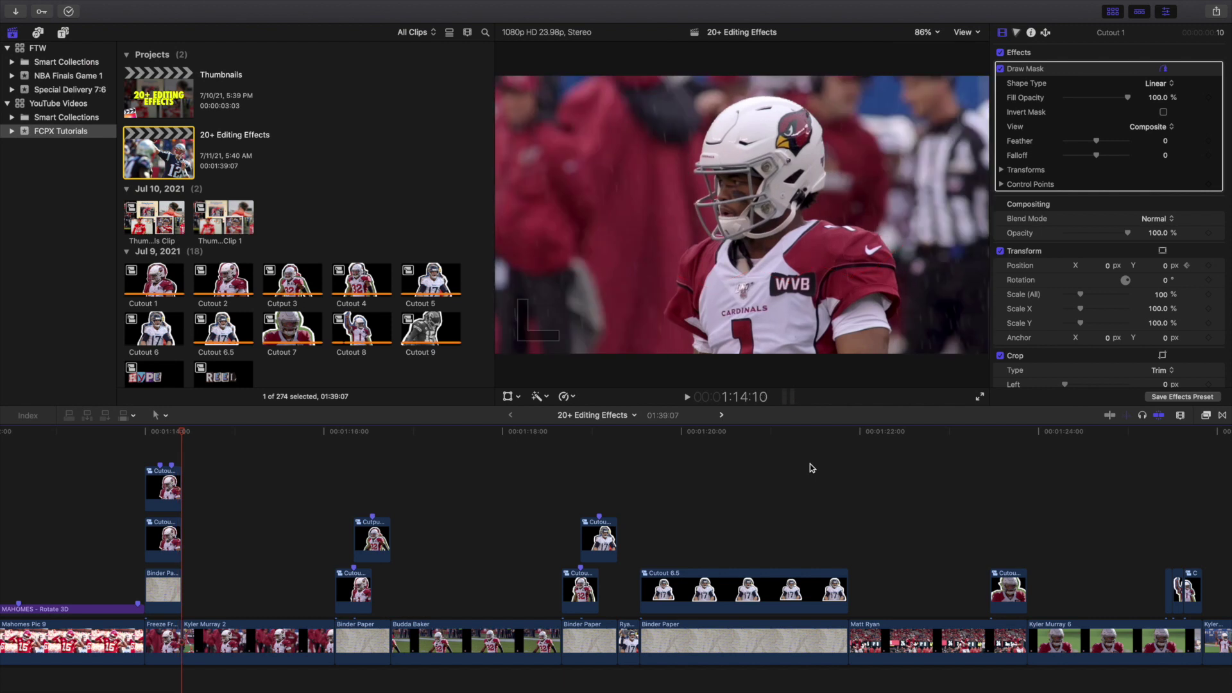
Play the Kyler Murray 2 clip up to 1:16:02, and step frame by frame to the start of Cutout 3 at 1:16:08
key("space")
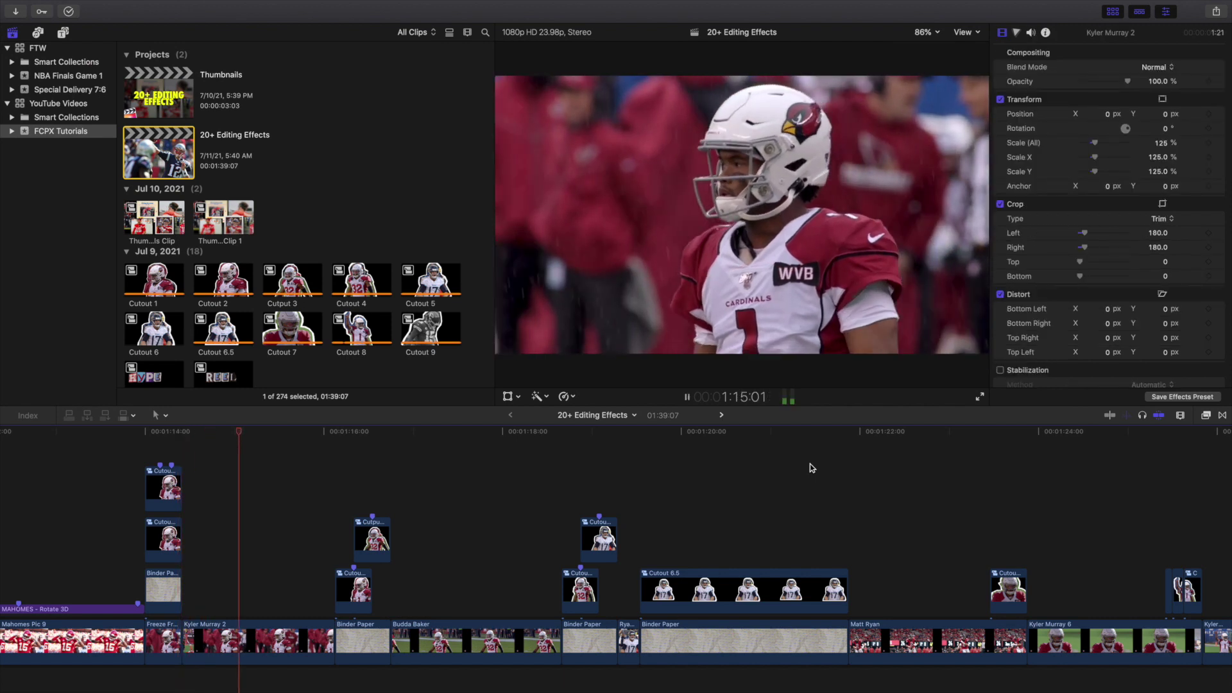
key("space")
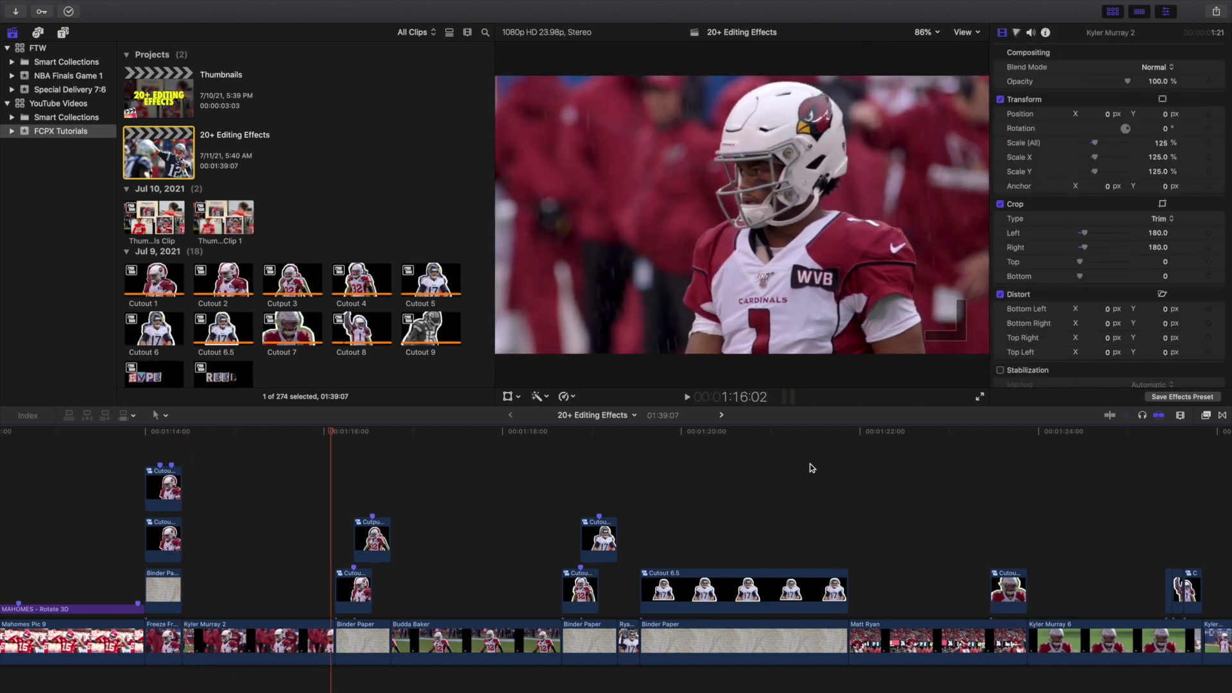
key("Right")
key("Right")
key("Right")
key("Right")
key("Right")
key("Right")
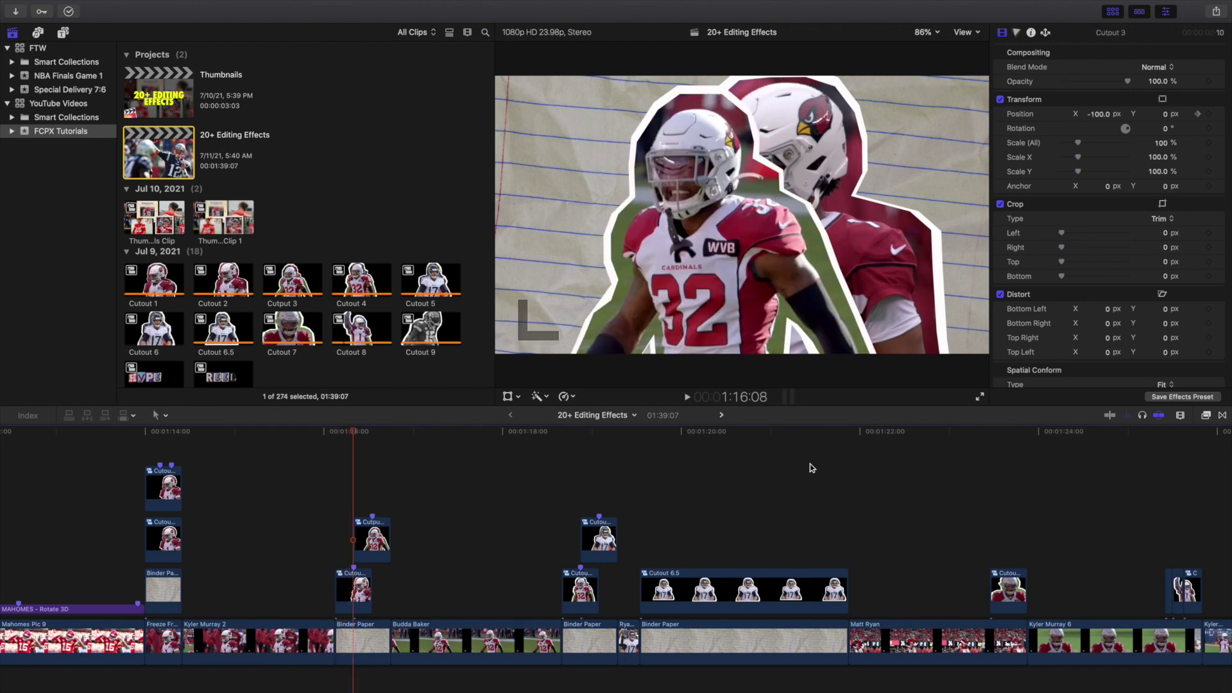
Step frame by frame through the Cutout 3 slide animation from 1:16:08 to 1:16:17
key("Right")
key("Right")
key("Right")
key("Right")
key("Right")
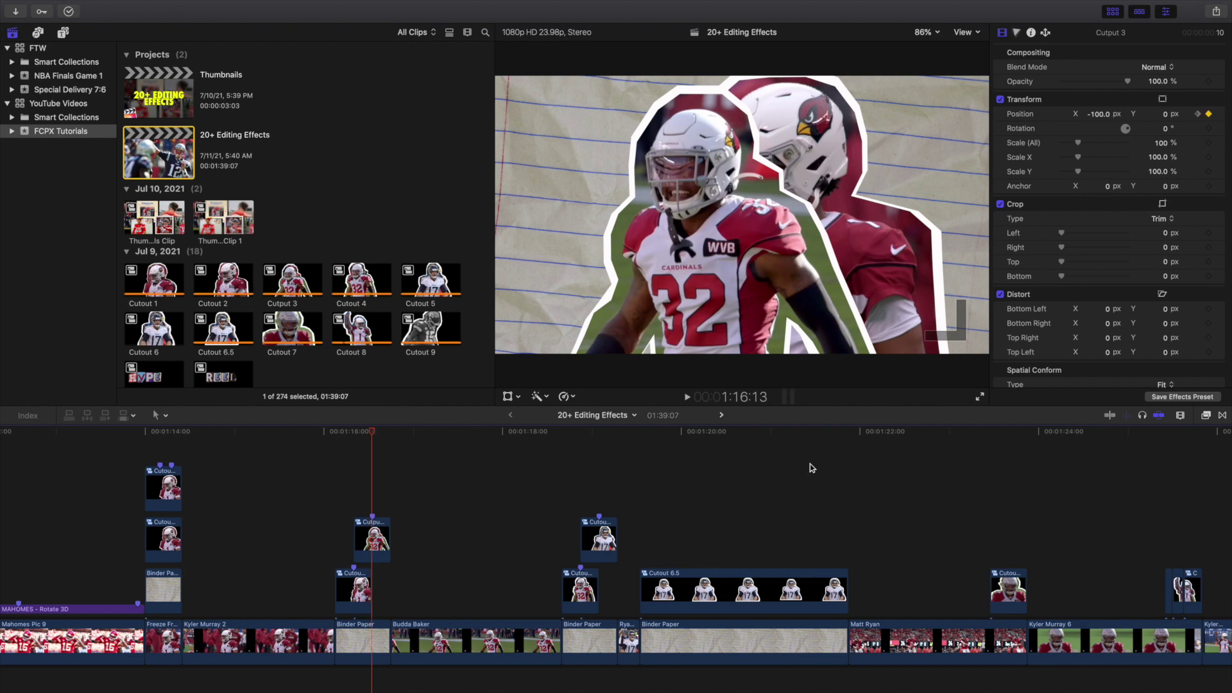
key("Right")
key("Right")
key("Right")
key("Right")
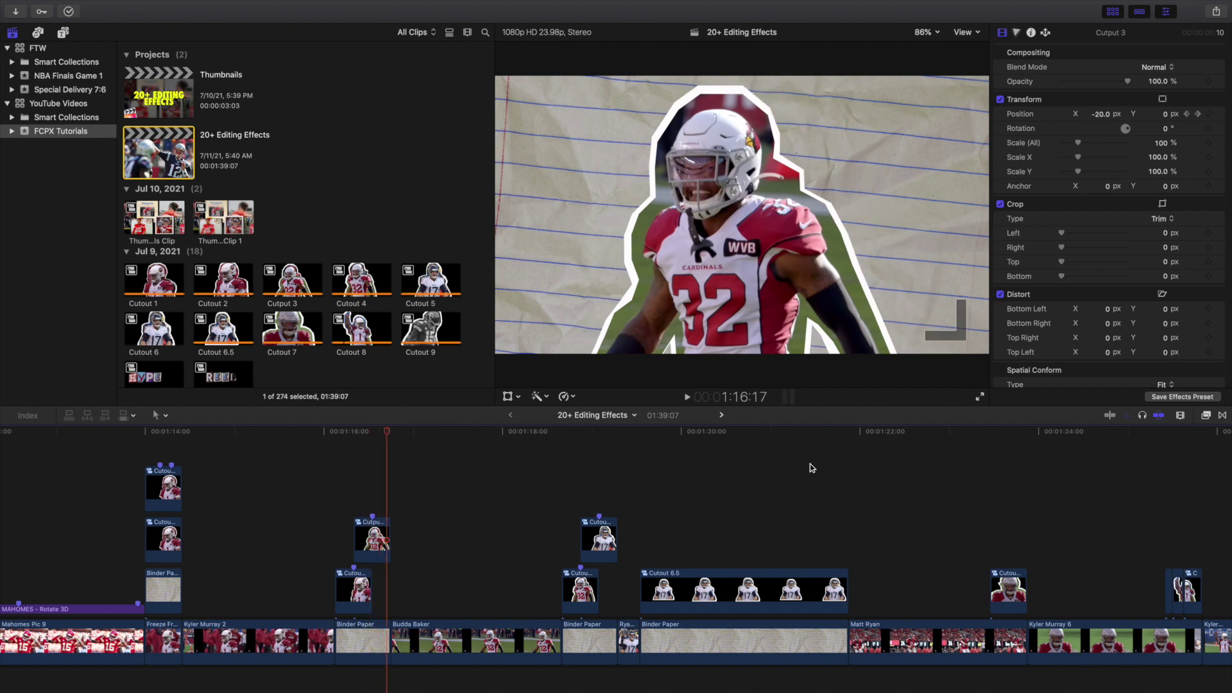
Play through the Budda Baker clip, and step frame by frame to the start of Cutout 5 at 1:18:21
key("space")
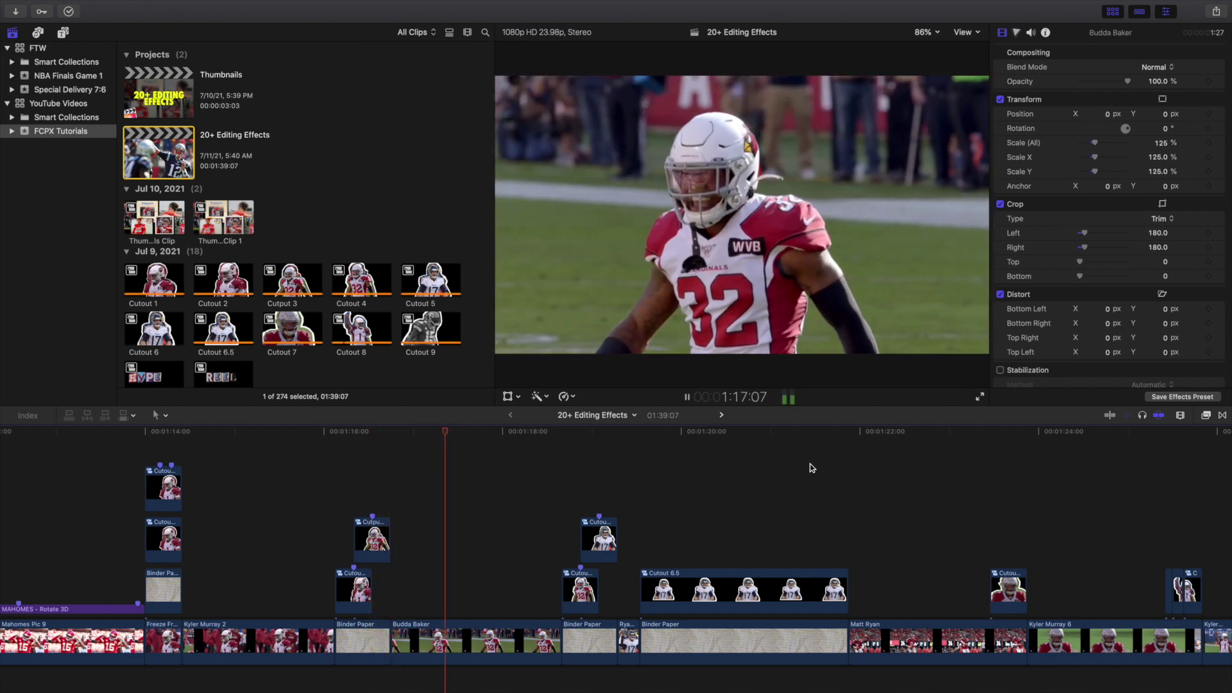
key("space")
key("Right")
key("Right")
key("Right")
key("Right")
key("Right")
key("Right")
key("Right")
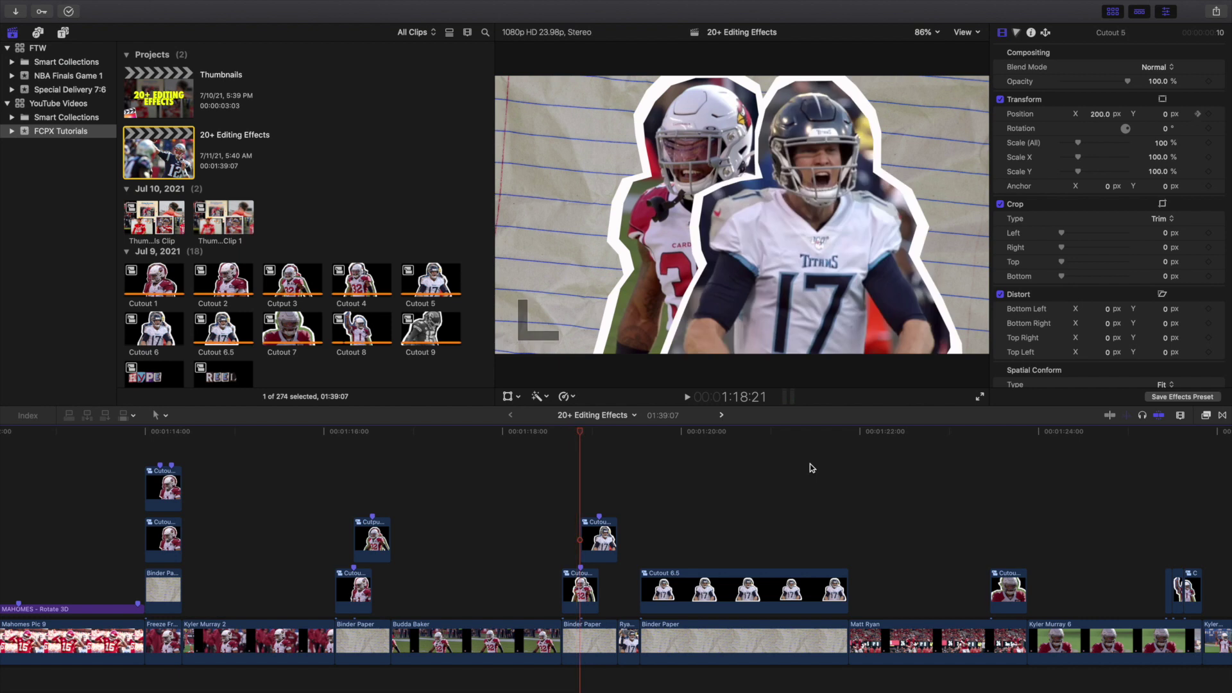
Step frame by frame through the Cutout 5 slide animation into the Ryan Tannehill clip, reaching 1:19:09
key("Right")
key("Right")
key("Right")
key("Right")
key("Right")
key("Right")
key("Right")
key("Right")
key("Right")
key("Right")
key("Right")
key("Right")
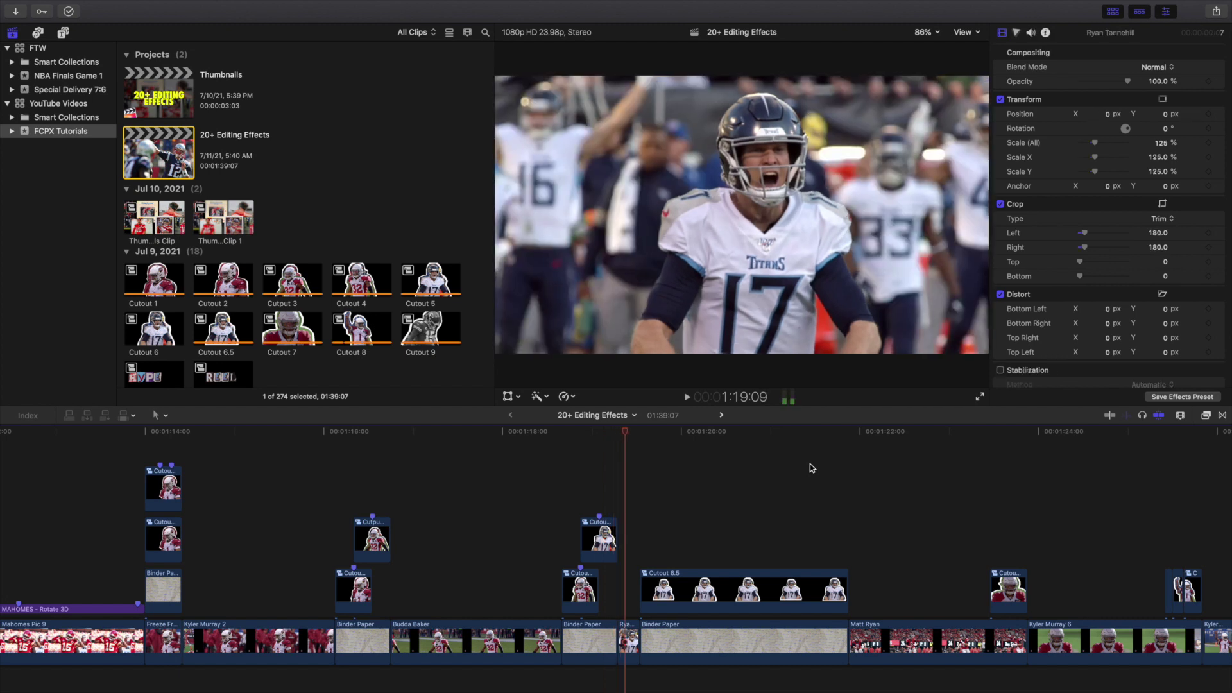
Step frame by frame from the Ryan Tannehill clip into Cutout 6.5 over the Binder Paper background, reaching 1:19:14
key("Right")
key("Right")
key("Right")
key("Right")
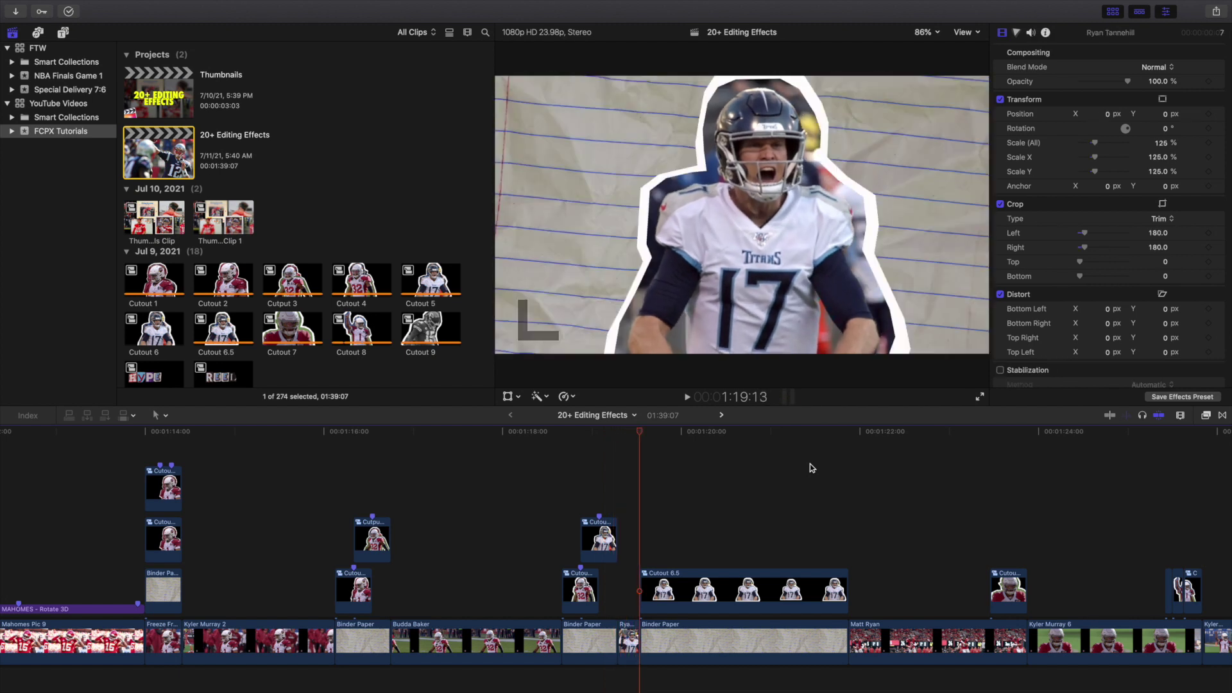
key("Right")
key("Right")
key("Right")
key("Right")
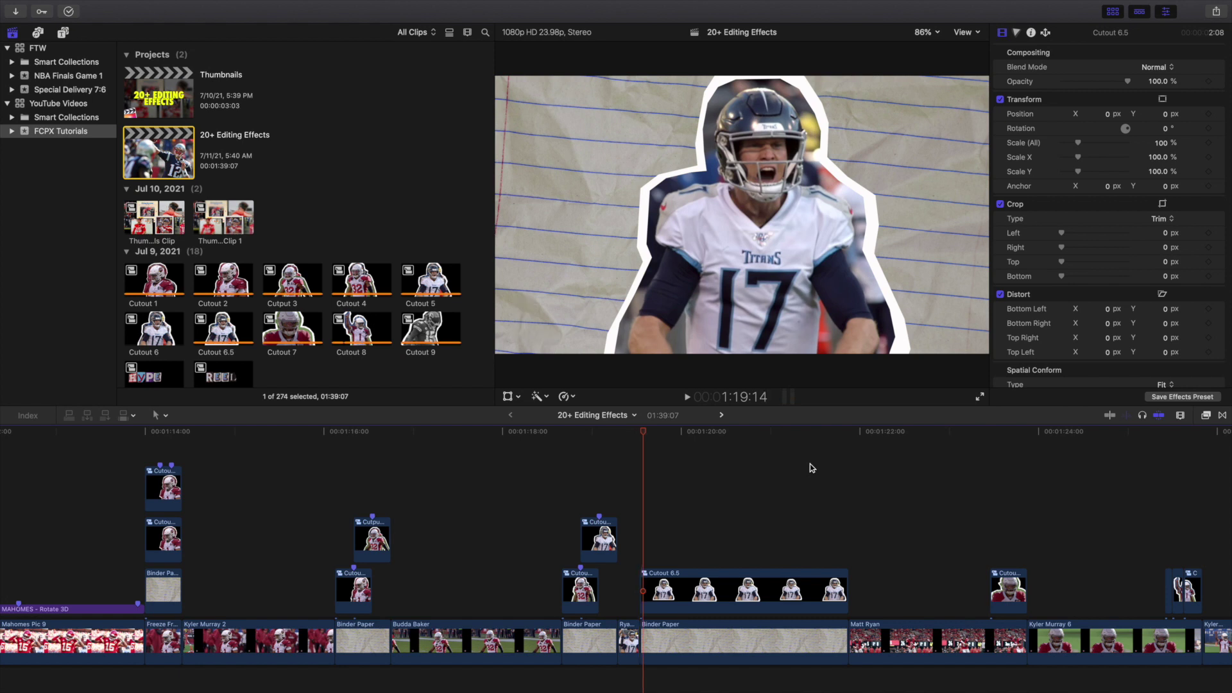
Step frame by frame through the Cutout 6.5 movement on the Binder Paper background up to 1:20:04
key("Right")
key("Right")
key("Right")
key("Right")
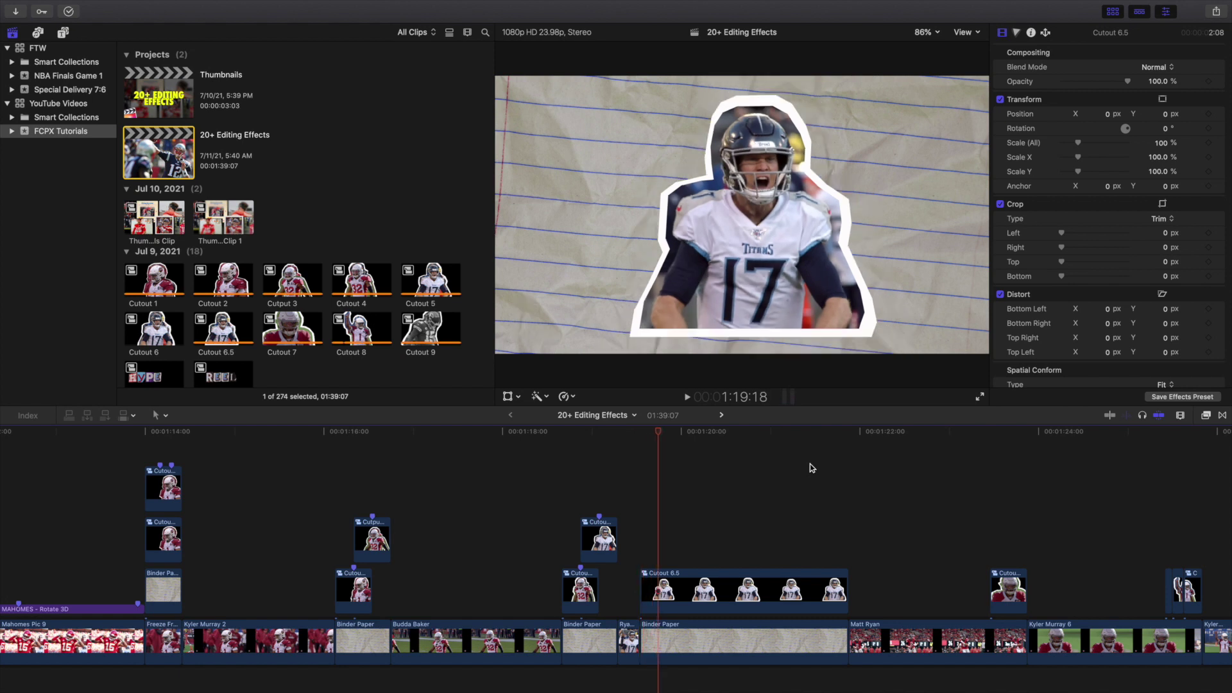
key("Right")
key("Right")
key("Right")
key("Right")
key("Right")
key("Right")
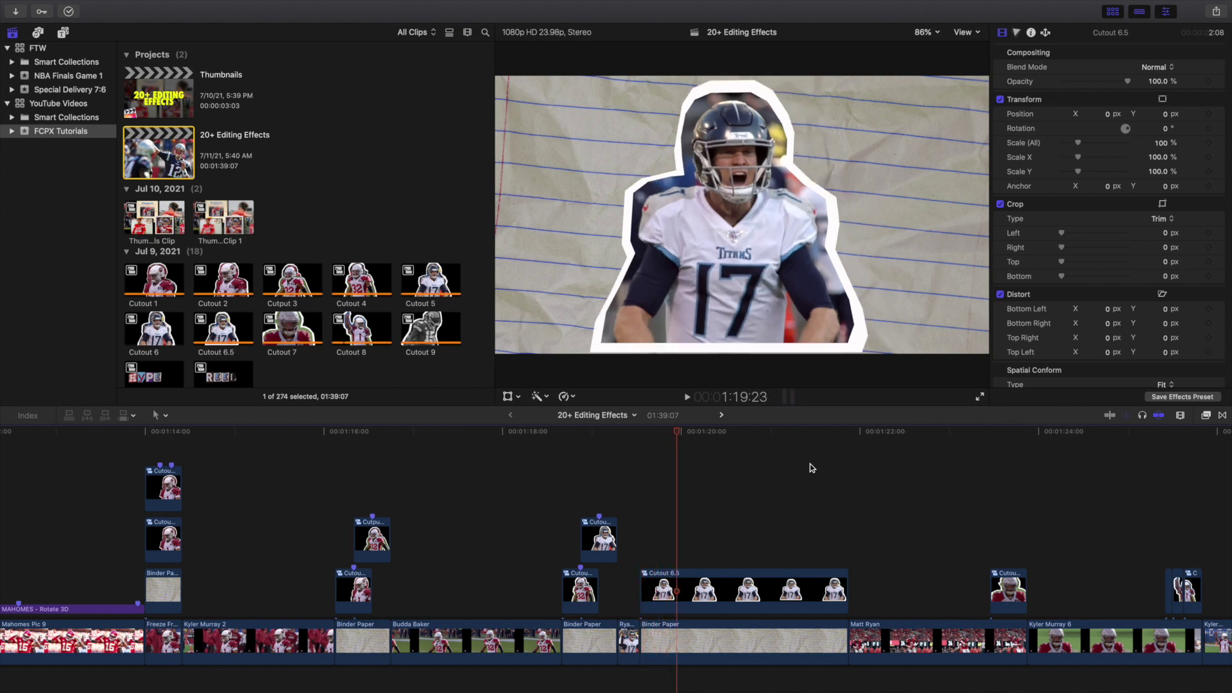
key("Right")
key("Right")
key("Right")
key("Right")
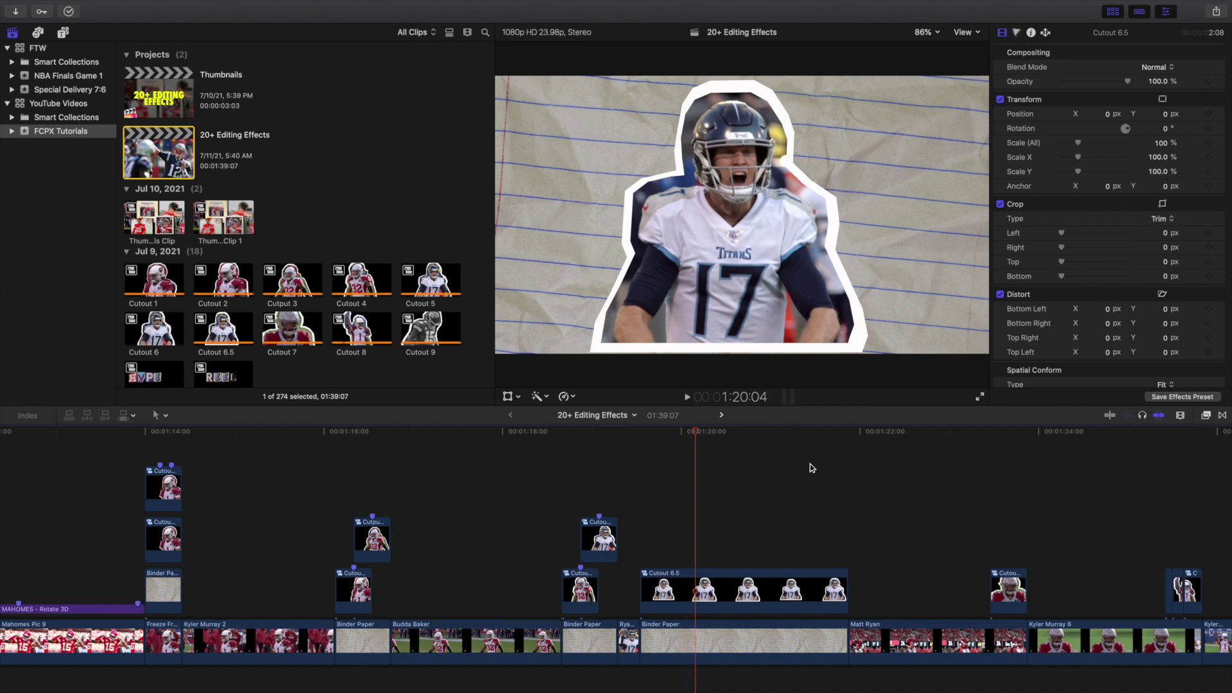
Step frame by frame through the scaled-up part of the Cutout 6.5 animation to 1:20:15
key("Right")
key("Right")
key("Right")
key("Right")
key("Right")
key("Right")
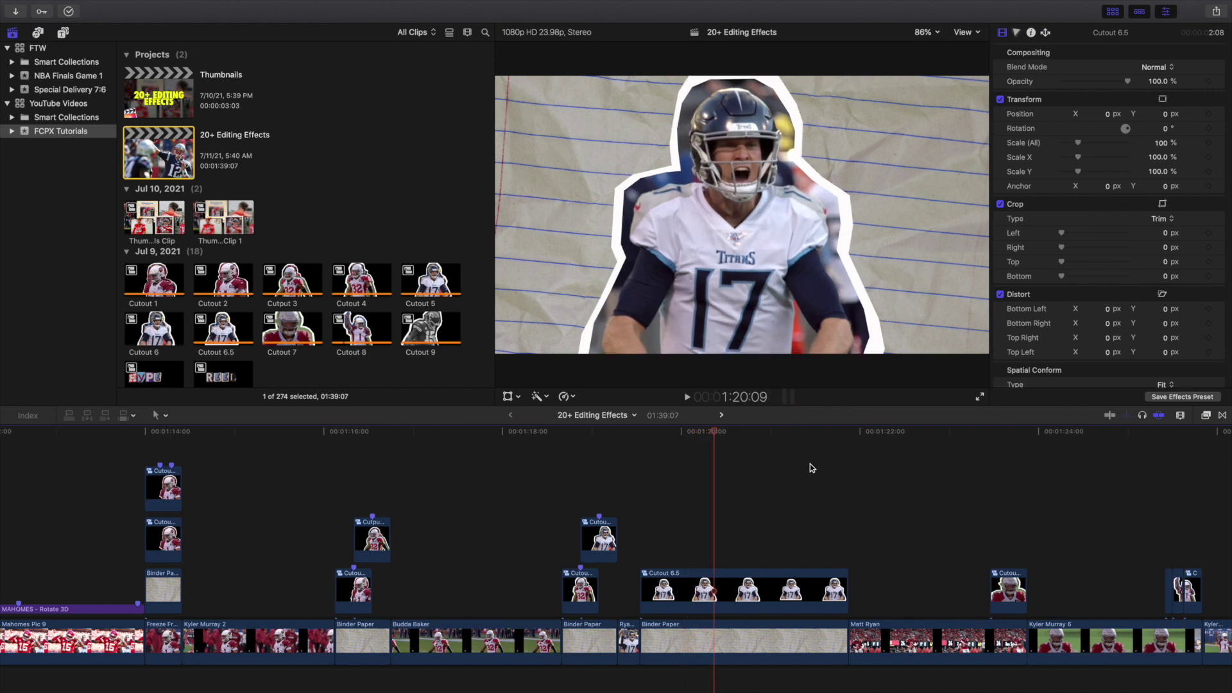
key("Right")
key("Right")
key("Right")
key("Right")
key("Right")
key("Right")
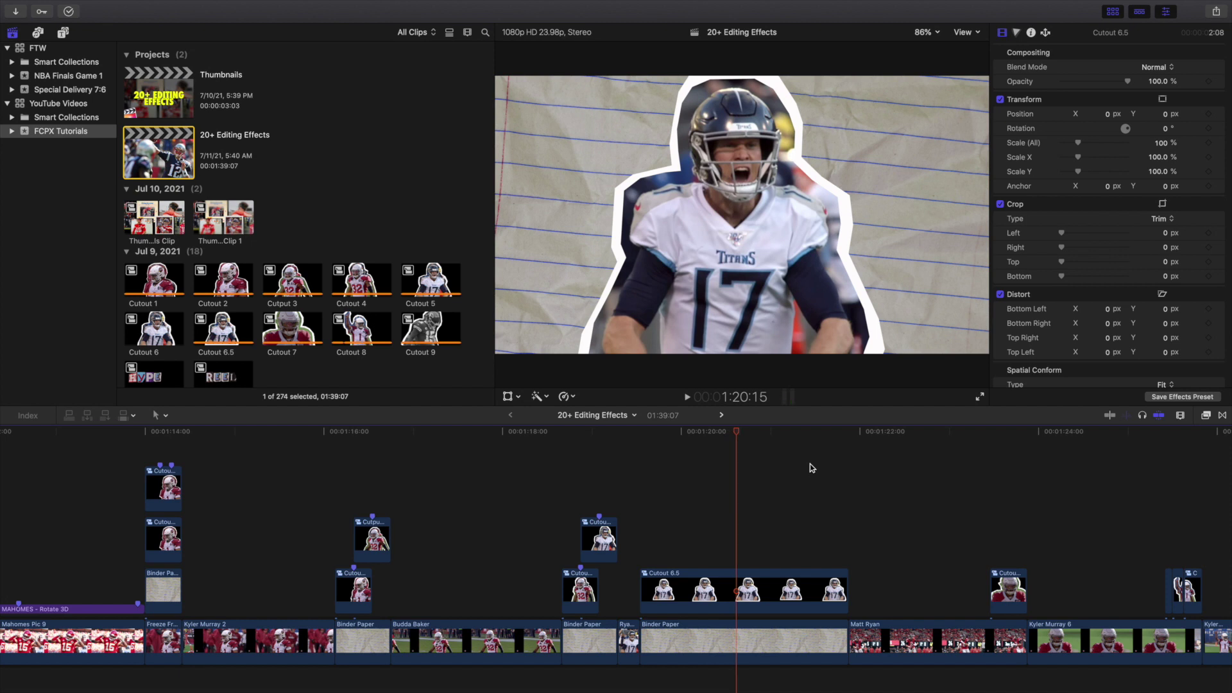
Continue frame by frame through the Cutout 6.5 scale animation on the Binder Paper background to 1:21:03
key("Right")
key("Right")
key("Right")
key("Right")
key("Right")
key("Right")
key("Right")
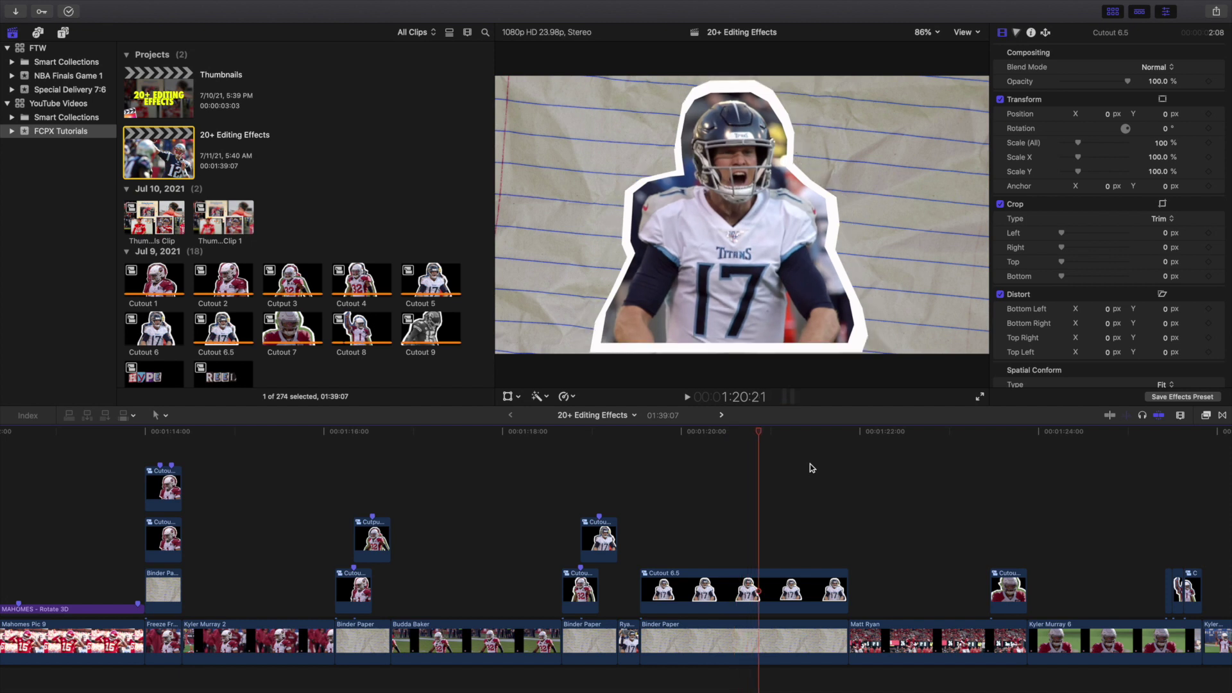
key("Right")
key("Right")
key("Right")
key("Right")
key("Right")
key("Right")
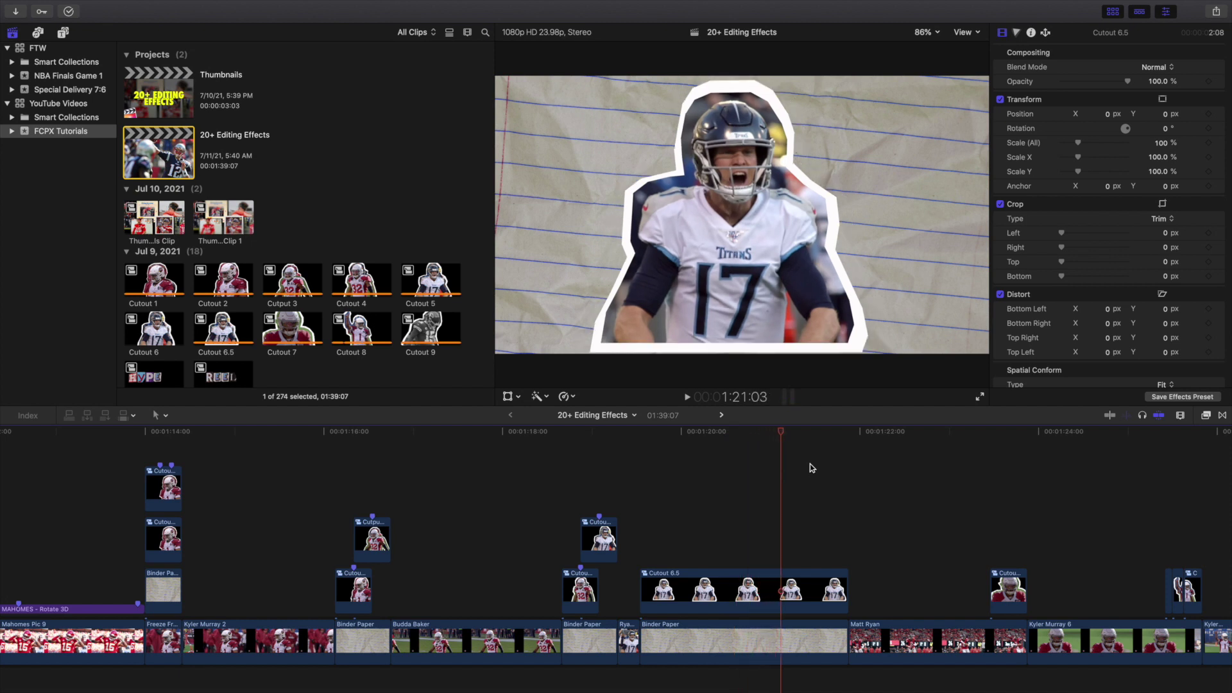
Step frame by frame through the end of Cutout 6.5 to the start of the Matt Ryan clip at 1:21:21
key("Right")
key("Right")
key("Right")
key("Right")
key("Right")
key("Right")
key("Right")
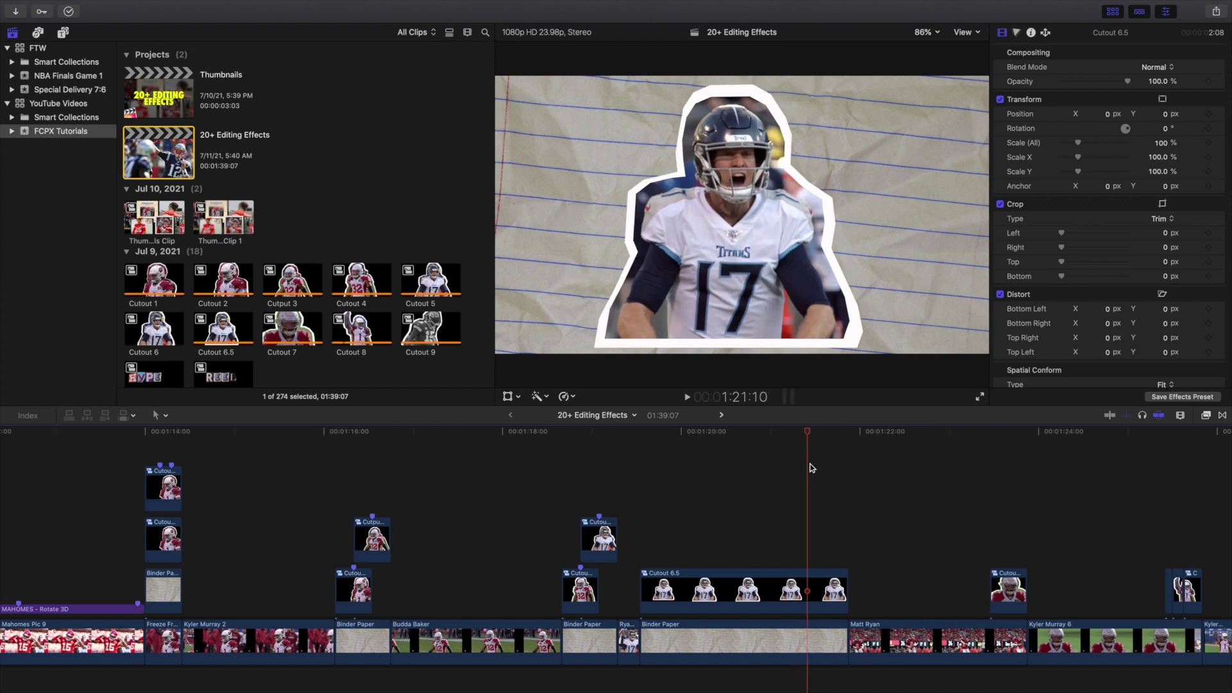
key("Right")
key("Right")
key("Right")
key("Right")
key("Right")
key("Right")
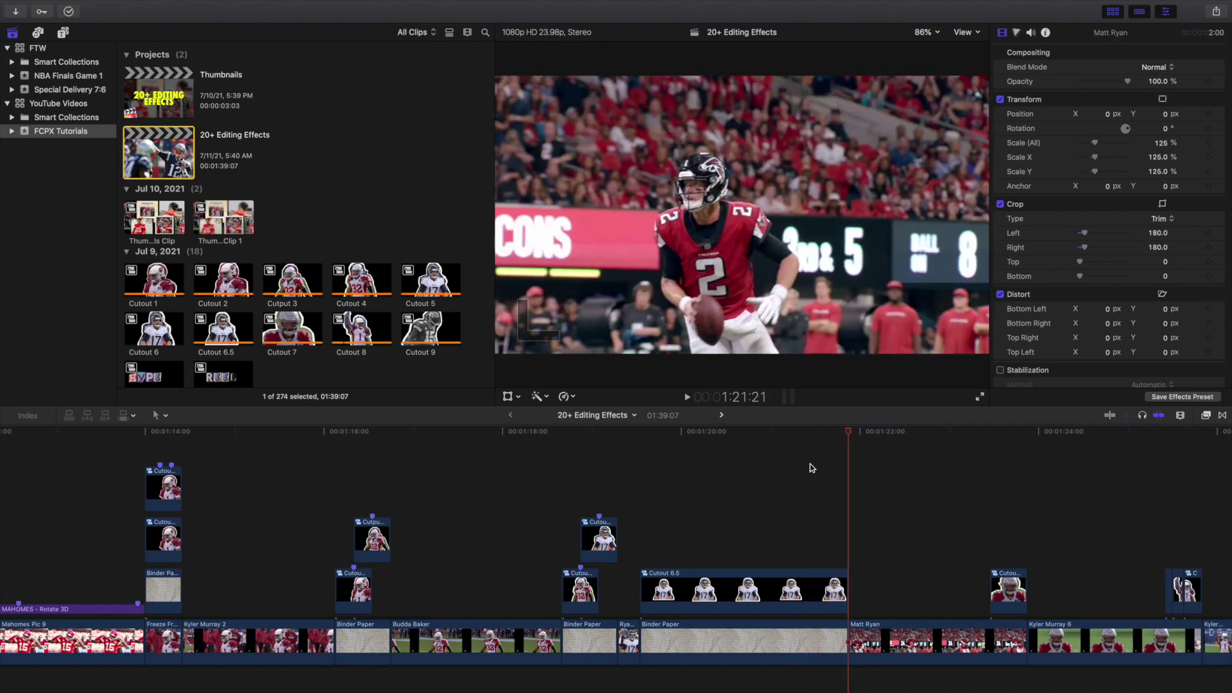
Play the Matt Ryan clip through the Cutout 7 transition into the Kyler Murray 6 clip, stopping at 1:23:21
key("space")
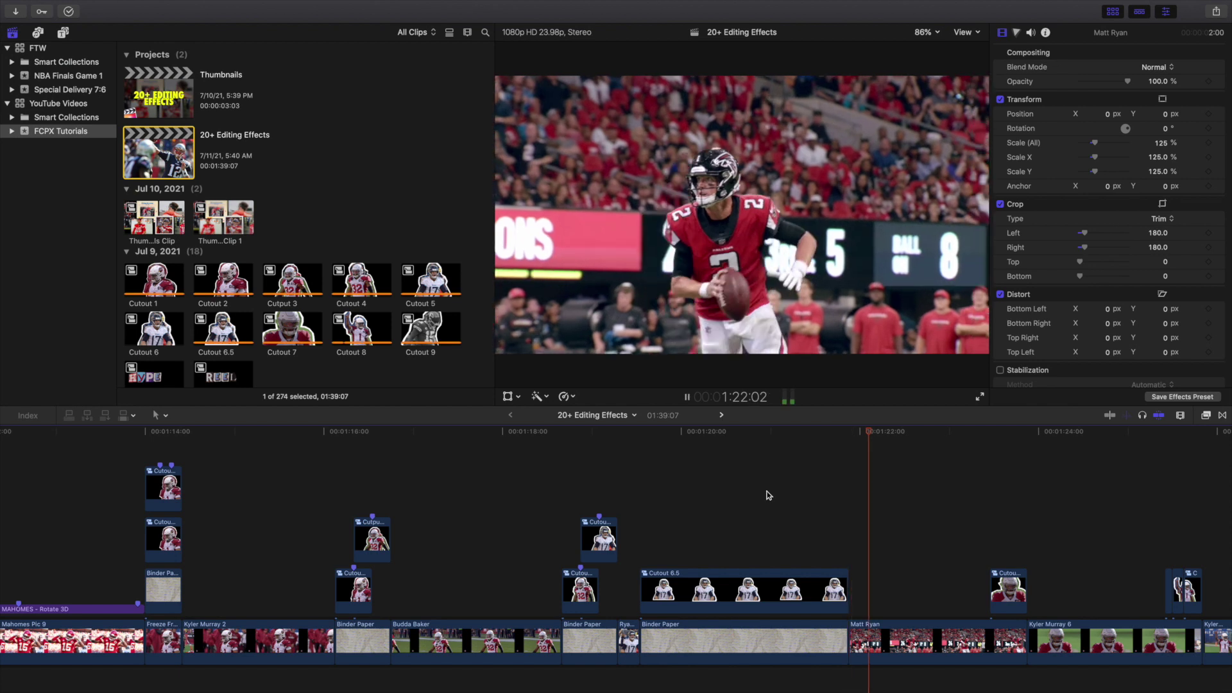
scroll(842, 497, "right", 5)
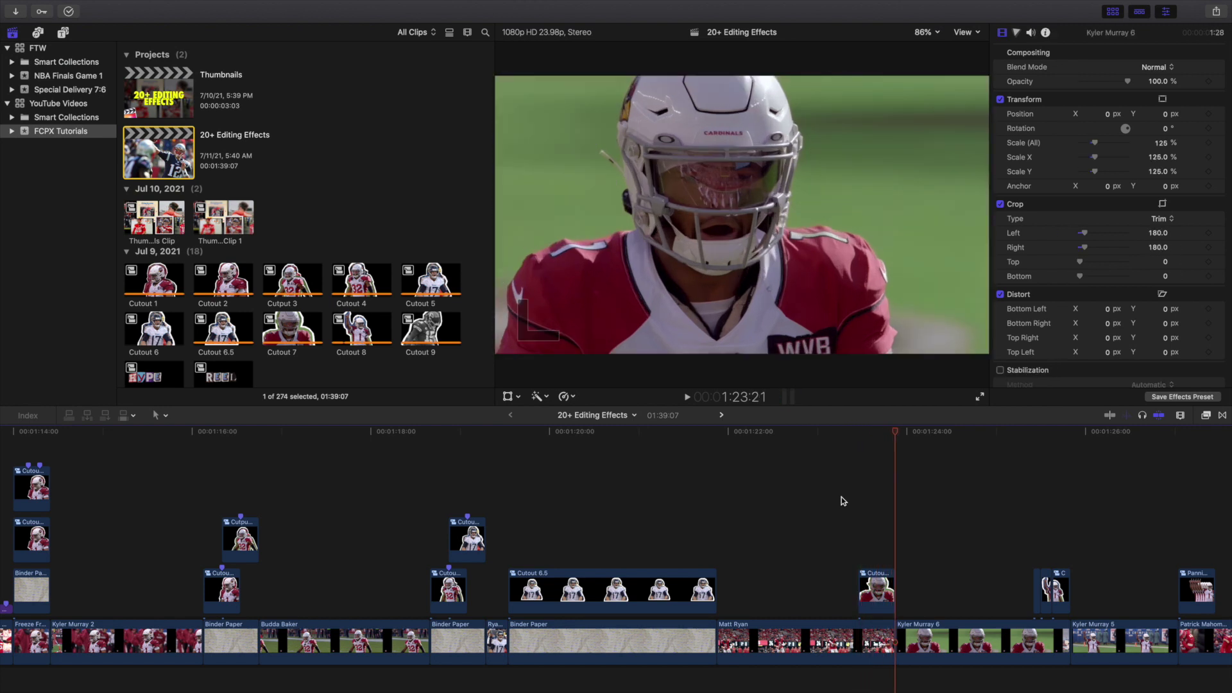
scroll(853, 513, "down", 2)
scroll(854, 513, "right", 5)
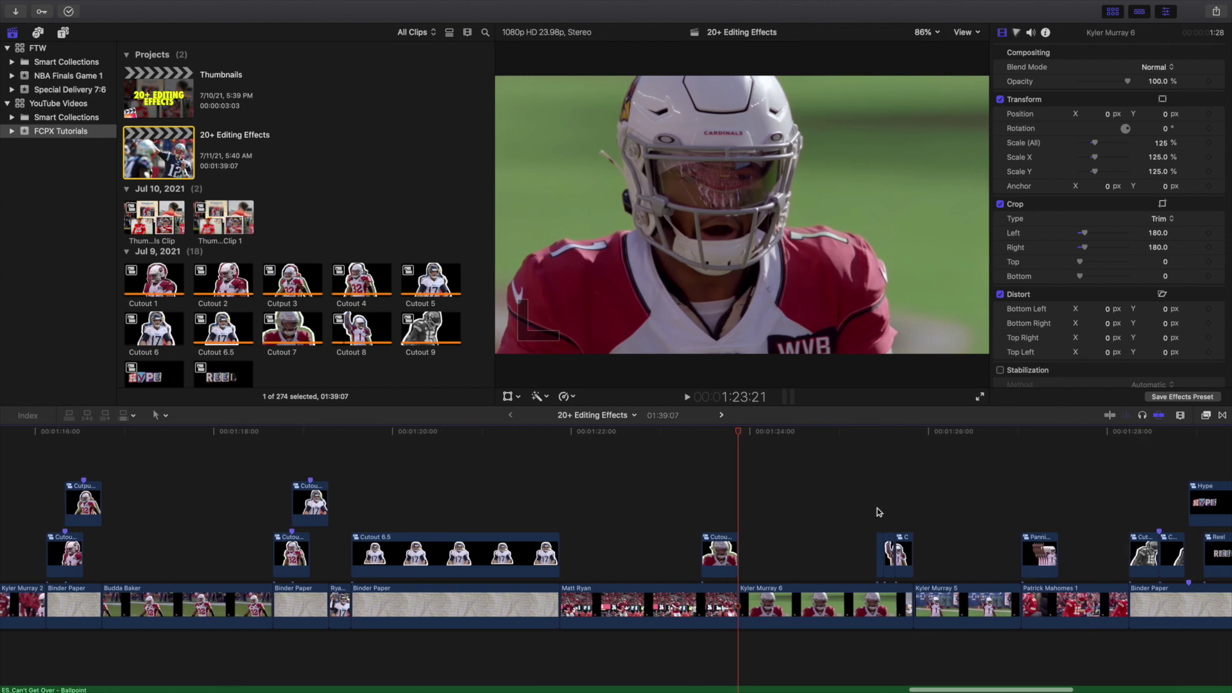
Review the Cutout 8 transition from 1:25:11 to the start of the Kyler Murray 5 clip
left_click(877, 512)
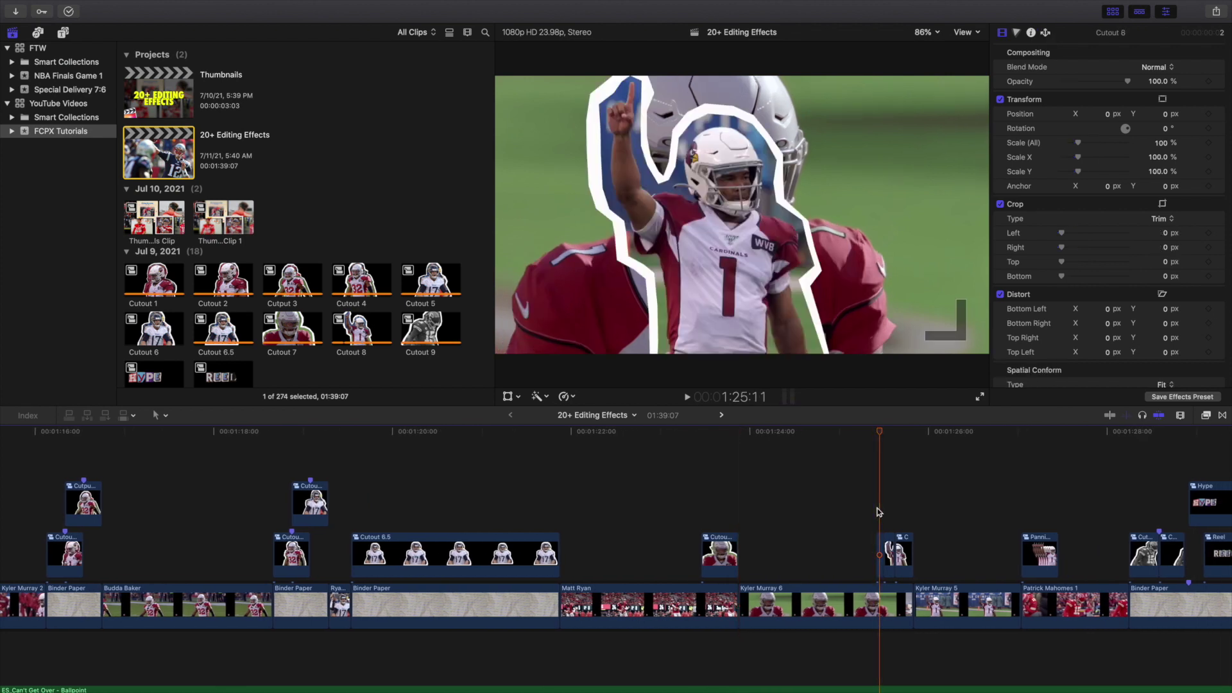
key("space")
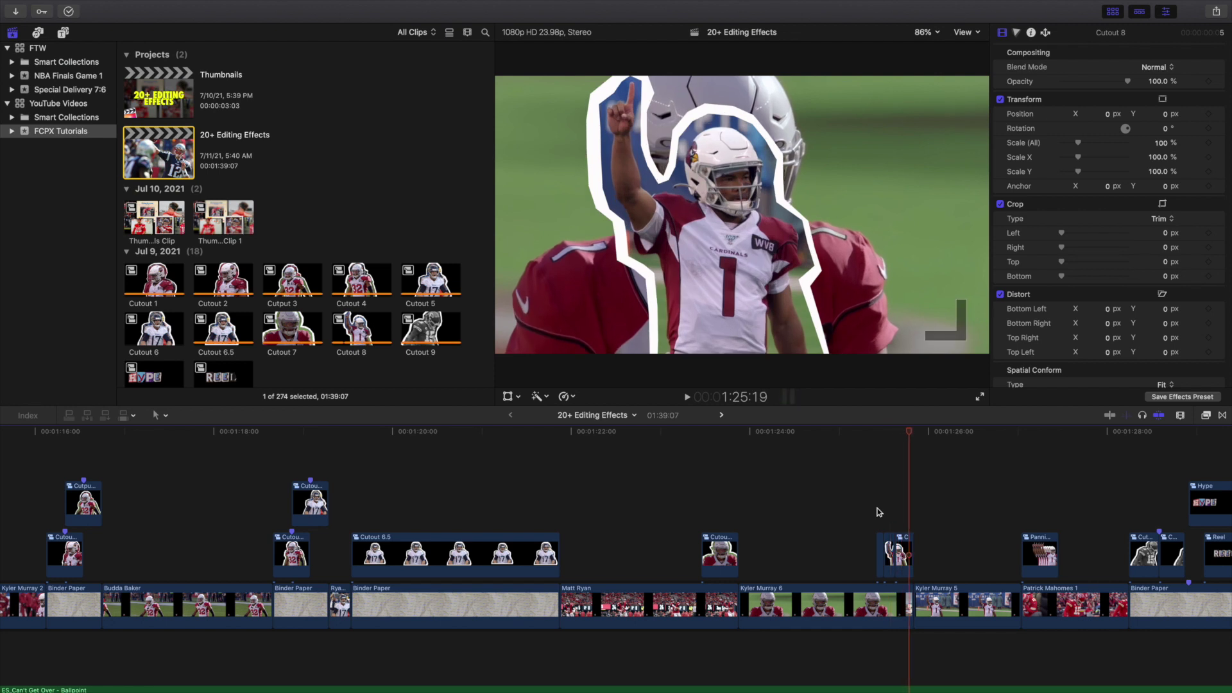
scroll(877, 526, "right", 10)
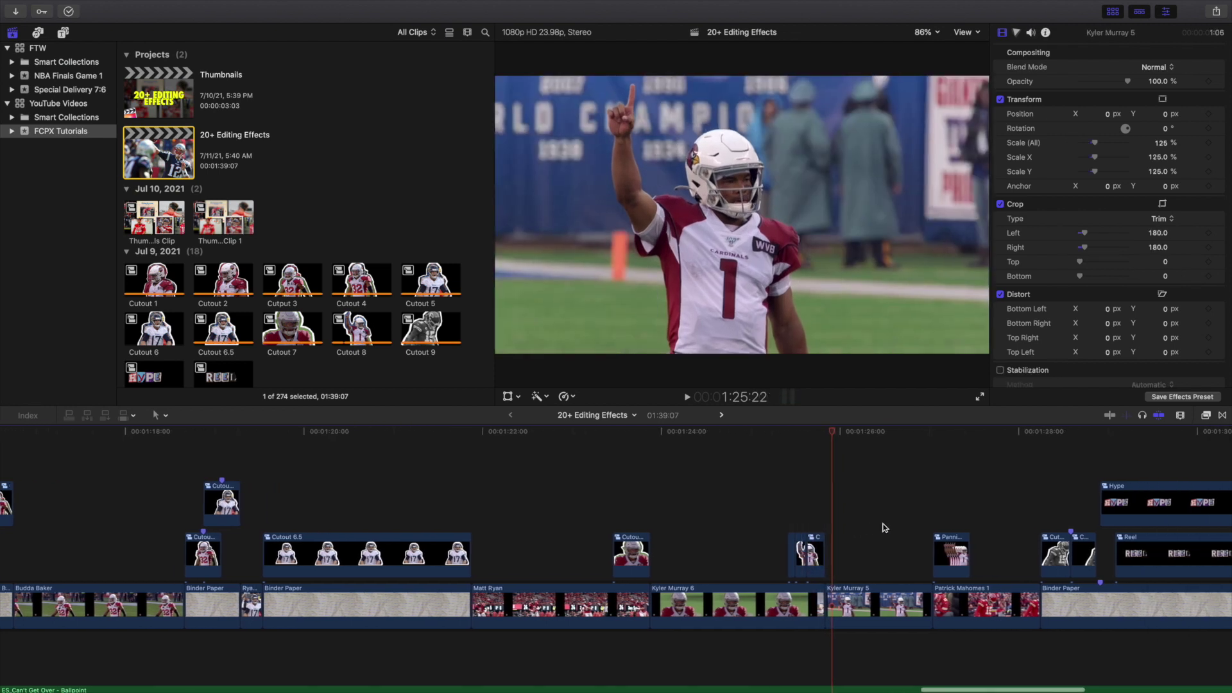
Review the Panning Freeze Frame 2 transition over the Patrick Mahomes 1 clip from 1:27:02 to 1:27:10
left_click(814, 512)
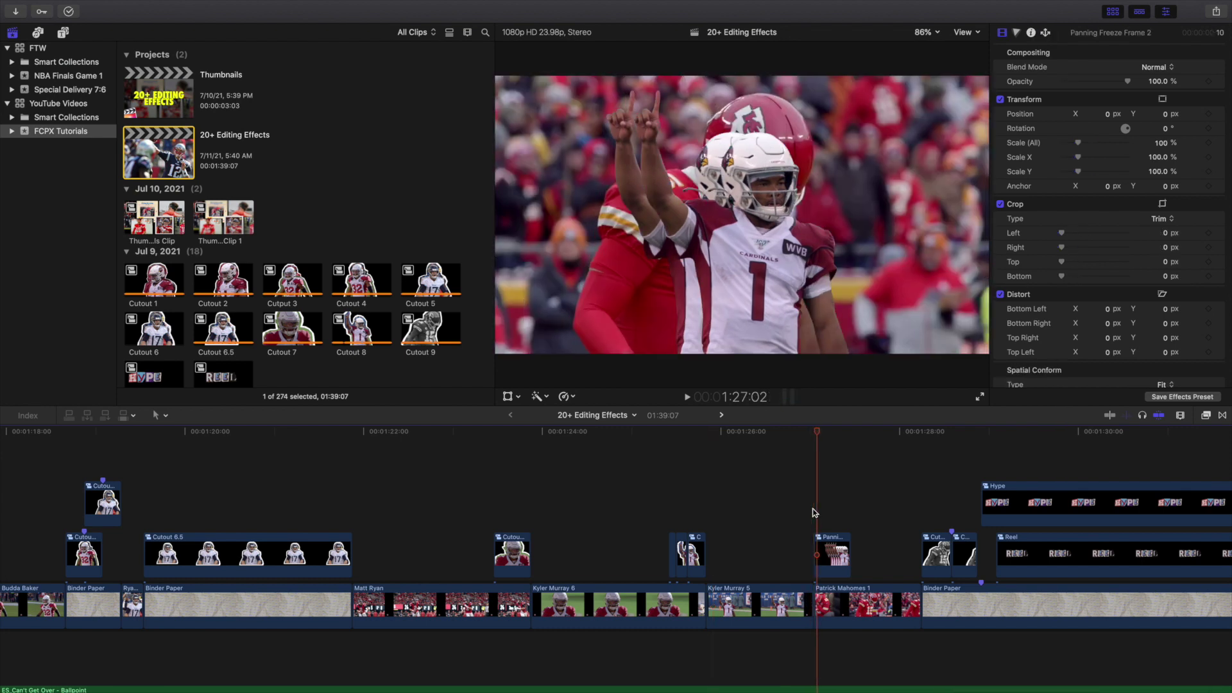
key("space")
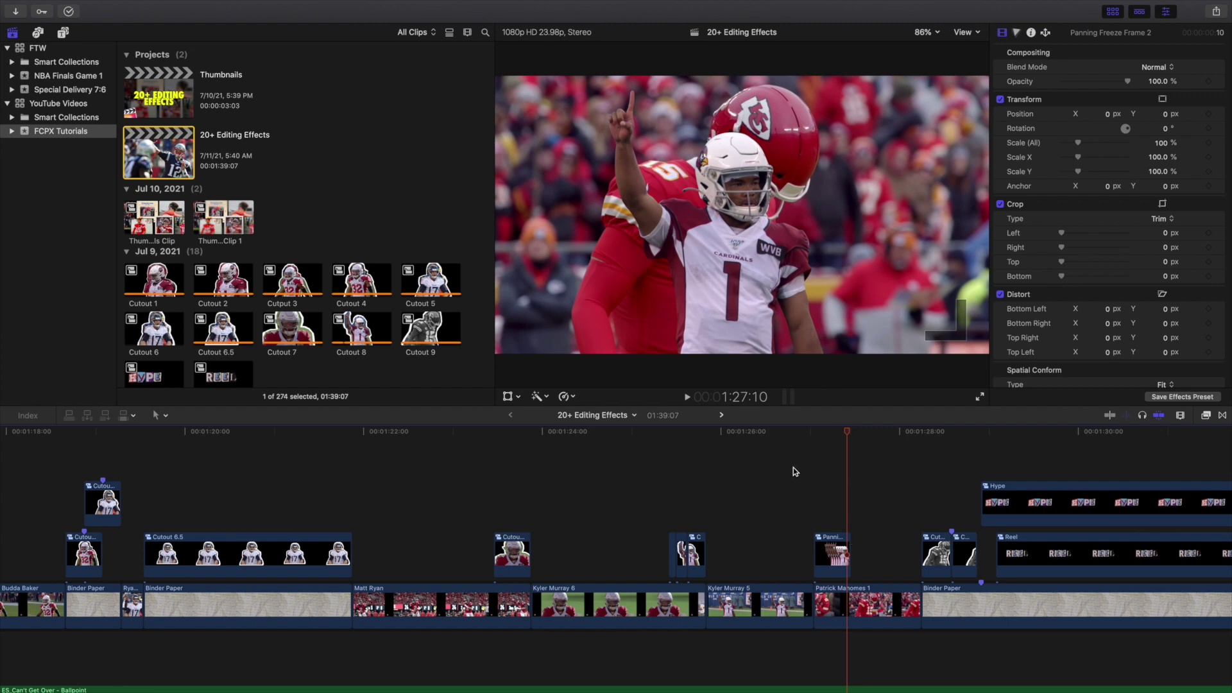
Move to 1:28:00 in the Patrick Mahomes 1 clip and step frame by frame into Cutout 9 at 1:28:08
scroll(796, 472, "right", 3)
left_click(799, 523)
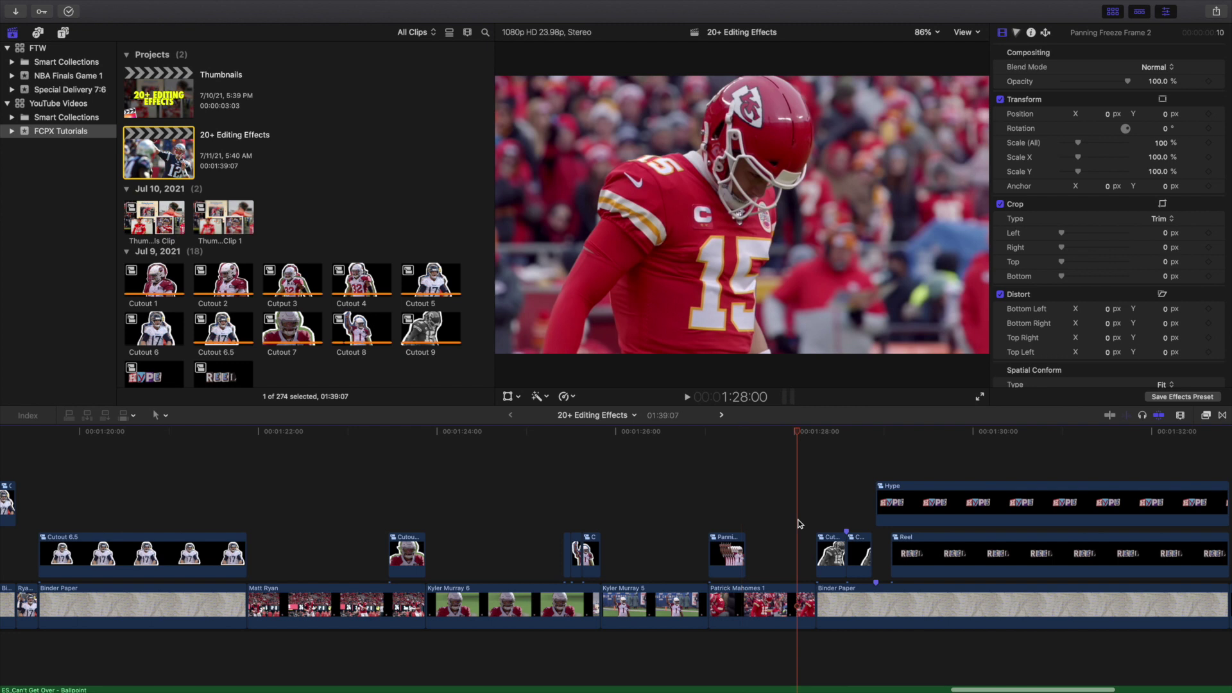
key("Right")
key("Right")
key("Right")
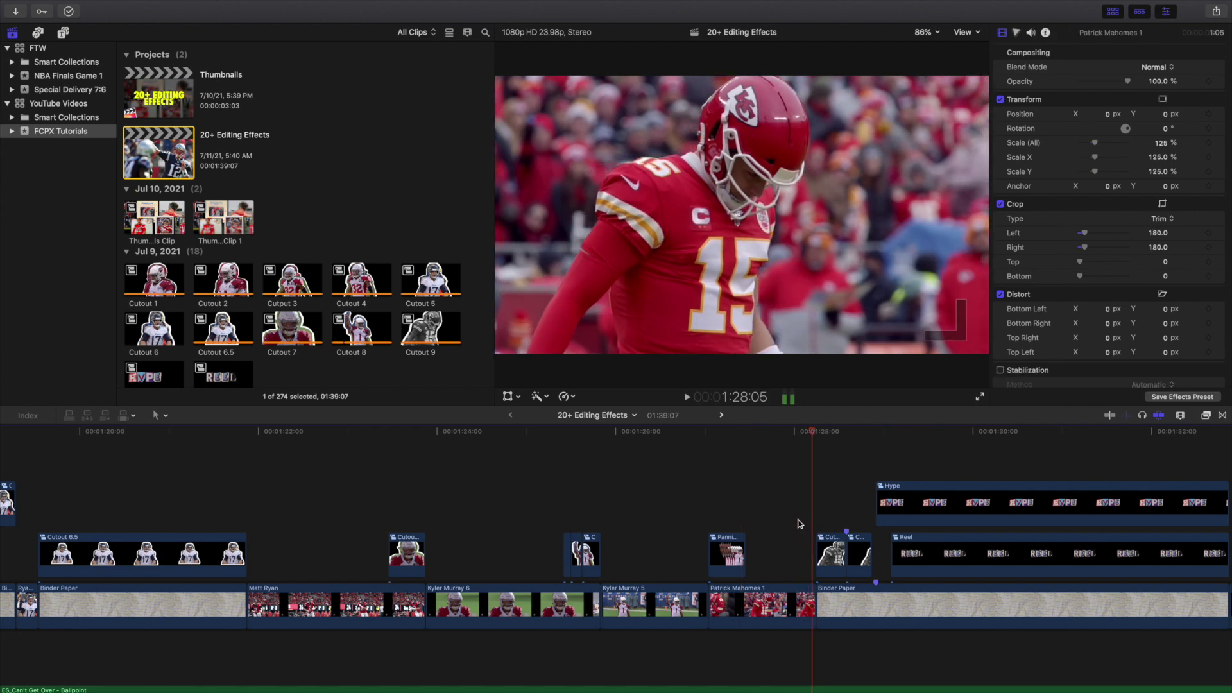
key("Right")
key("Right")
key("Right")
key("Right")
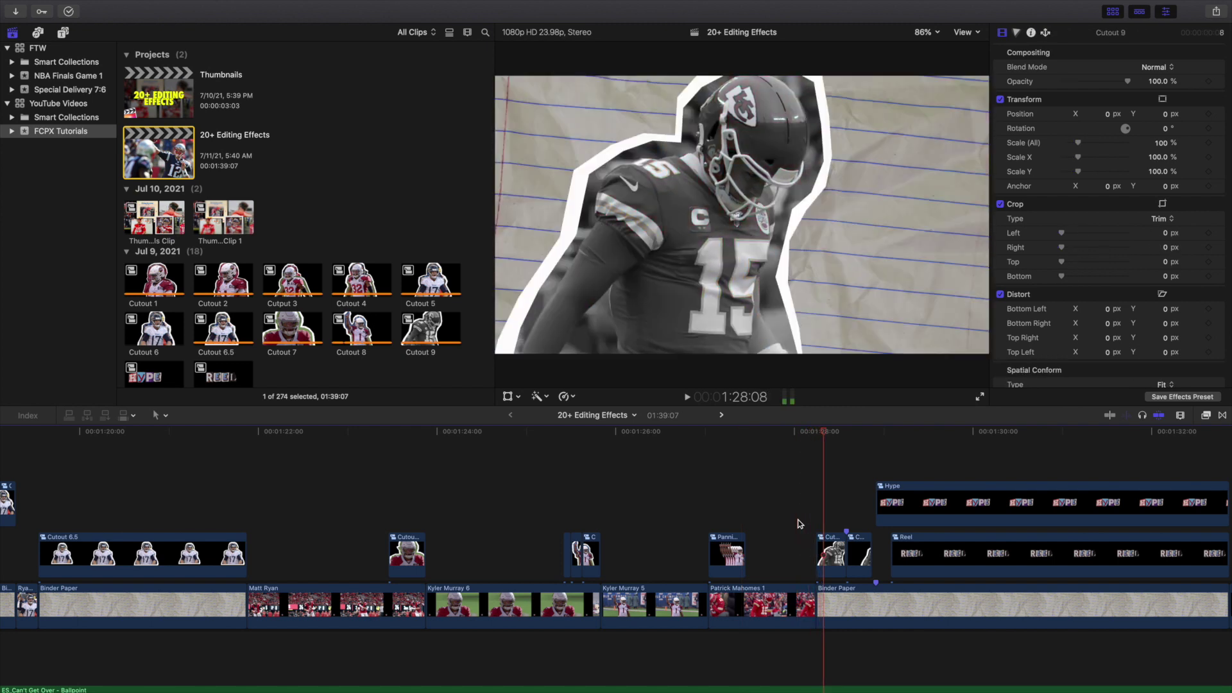
Step frame by frame through both Cutout 9 clips to the bare Binder Paper background at 1:28:21
key("Right")
key("Right")
key("Right")
key("Right")
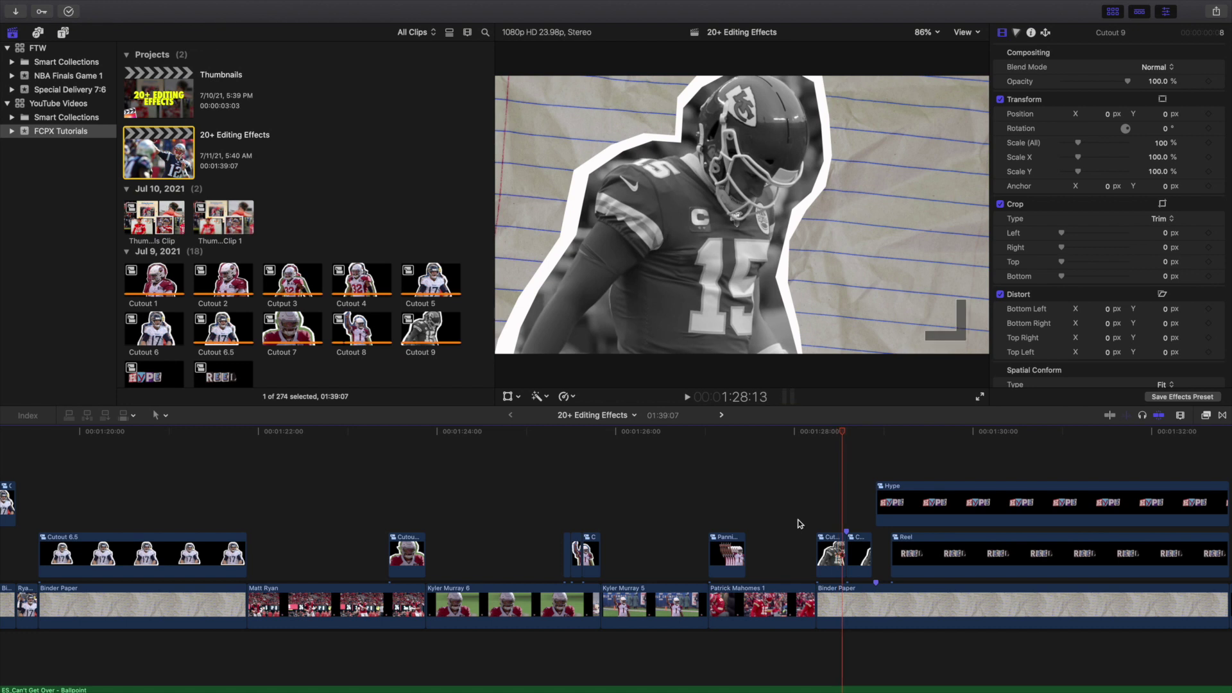
key("Right")
key("Right")
key("Right")
key("Right")
key("Right")
key("Right")
key("Right")
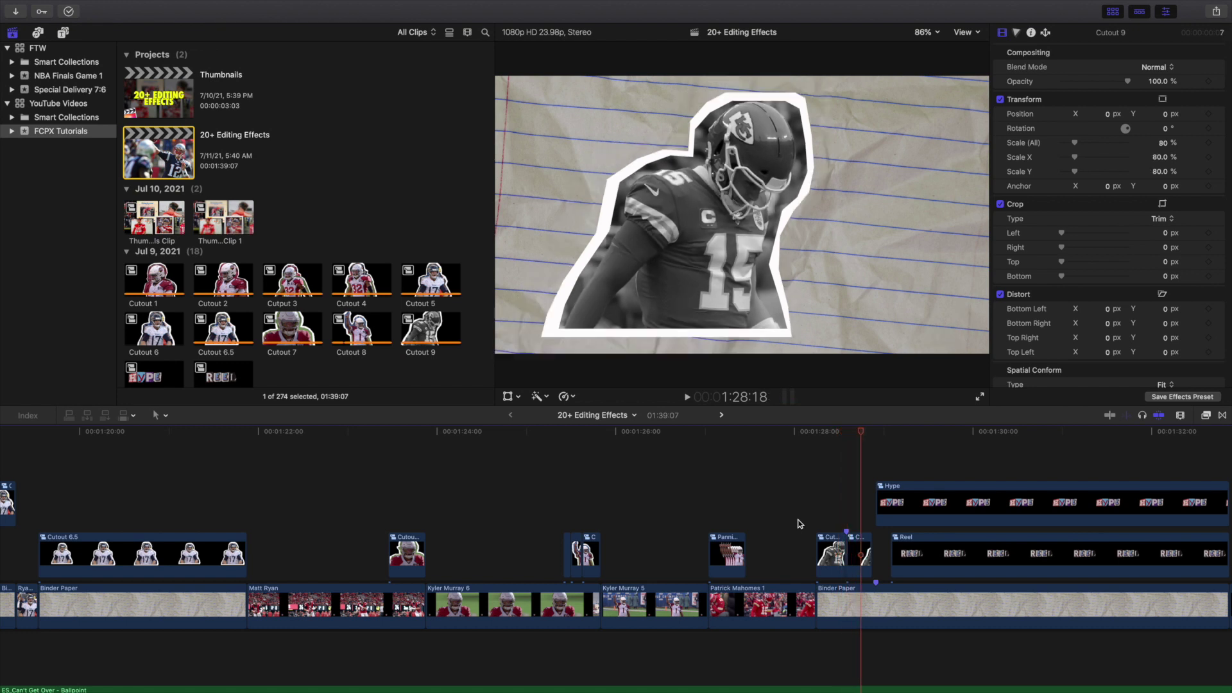
key("Right")
scroll(799, 523, "right", 5)
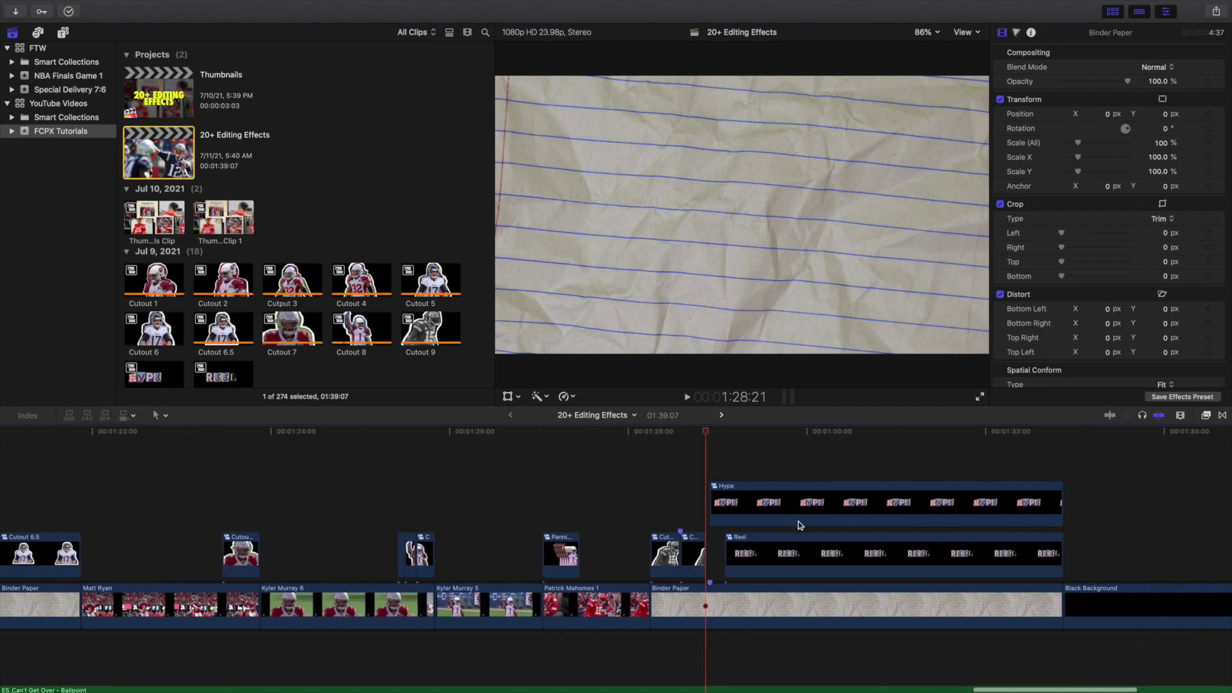
Step frame by frame through the start of the Hype and Reel title reveal, up to 1:29:02
key("Right")
key("Right")
key("Right")
key("Right")
key("Right")
key("Right")
key("Right")
key("Right")
key("Right")
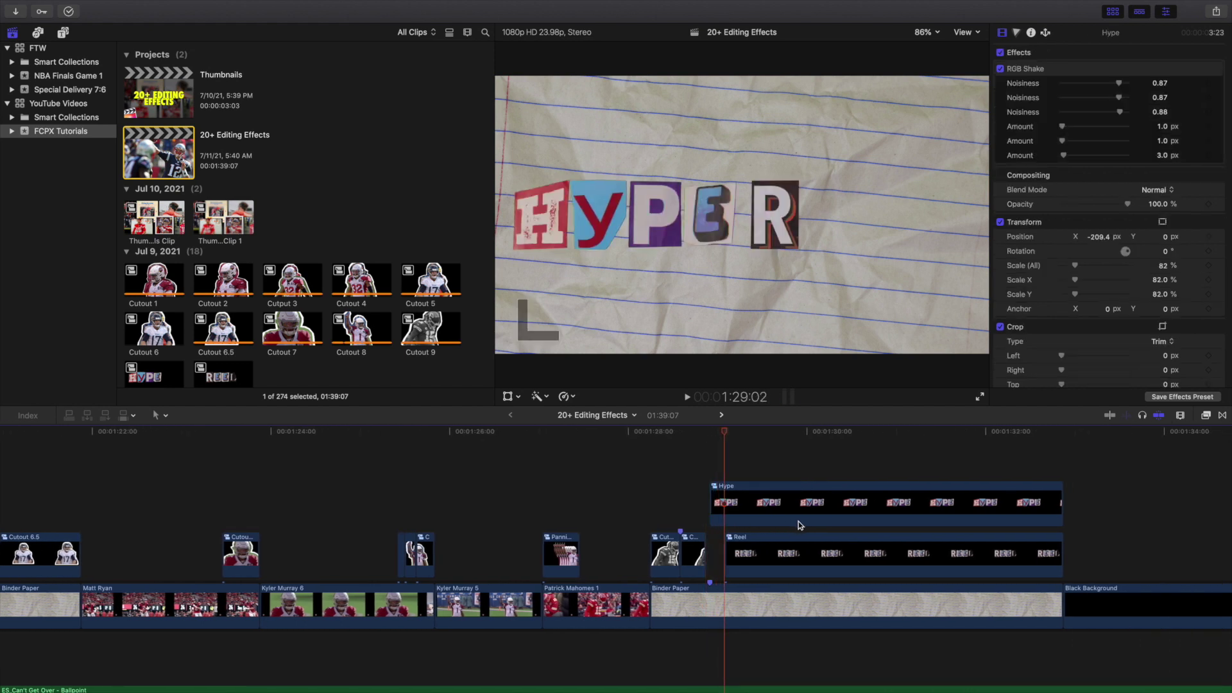
Step frame by frame through the rest of the Hype Reel lettering reveal to 1:29:07
key("Right")
key("Right")
key("Right")
key("Right")
key("Right")
key("Right")
key("Right")
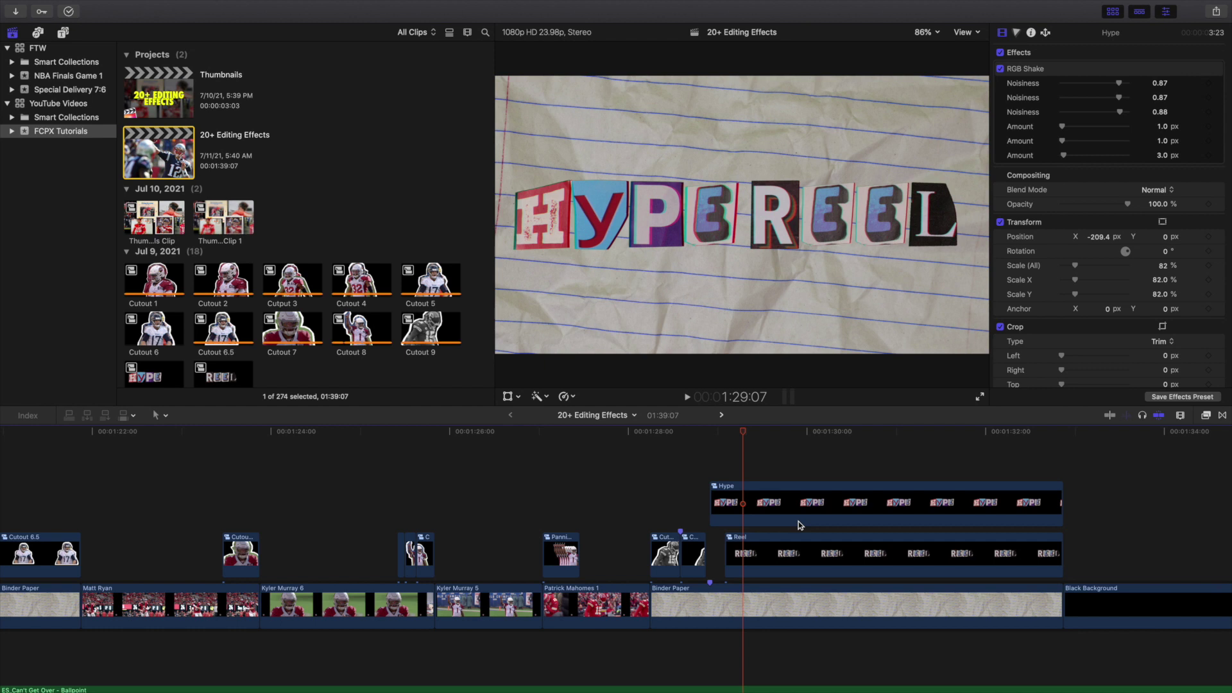
Step frame by frame through the RGB Shake on the complete Hype Reel title to 1:29:14
key("Right")
key("Right")
key("Right")
key("Right")
key("Right")
key("Right")
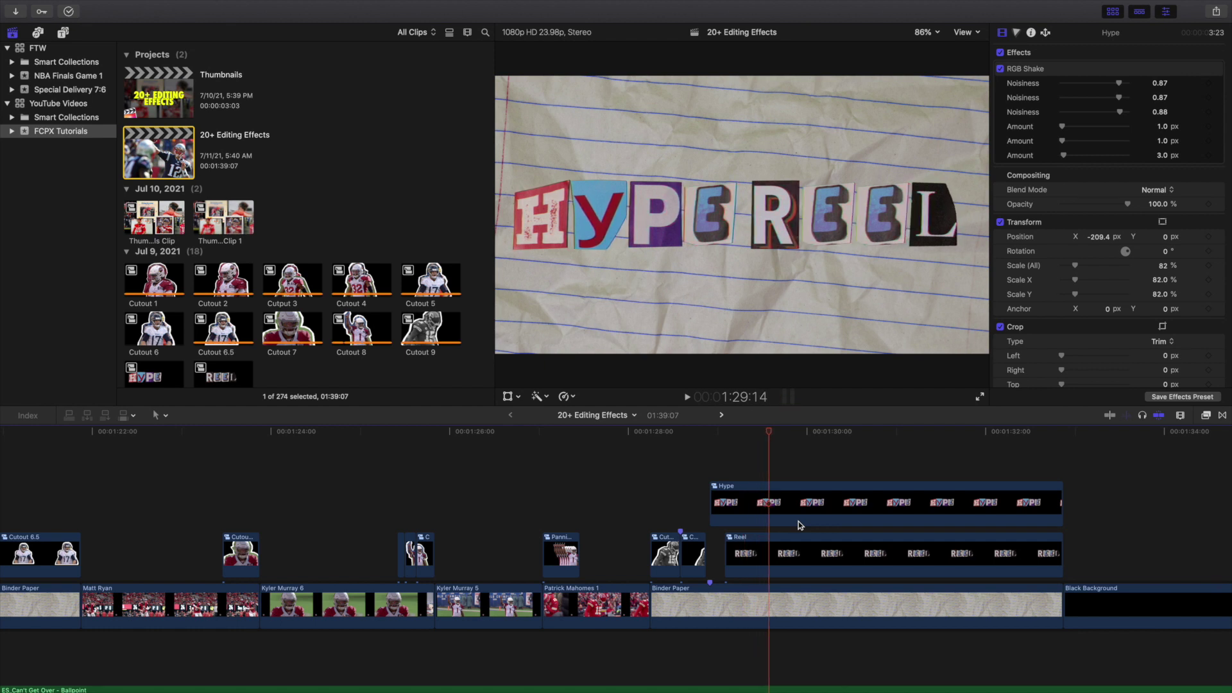
Break the Cutout 7 compound clip apart into its layers and go to its start at 1:23:11
scroll(798, 521, "left", 5)
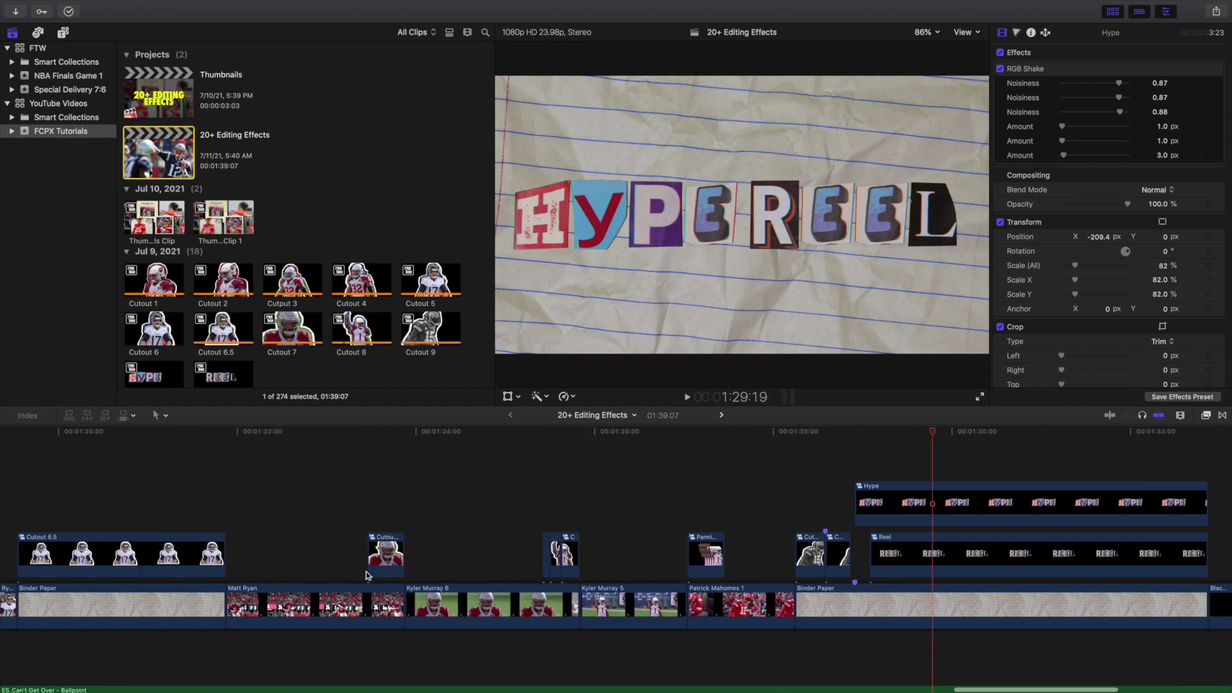
left_click(440, 522)
left_click(458, 556)
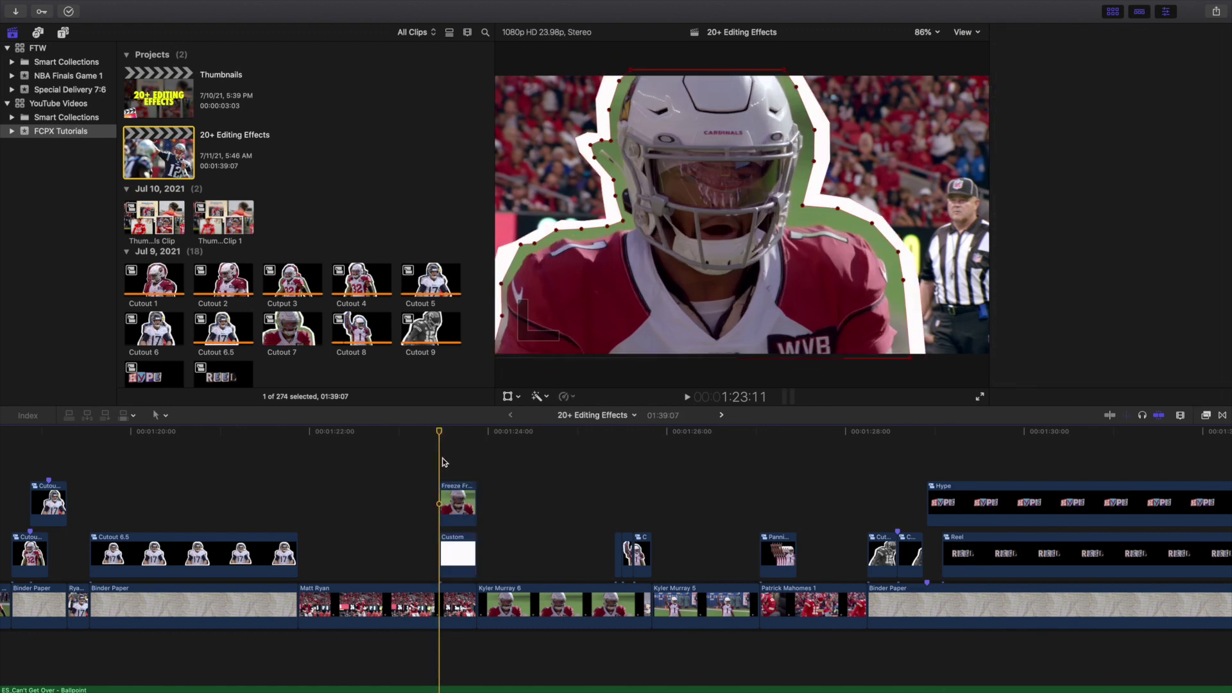
Inspect the Draw Mask effects on the Freeze Frame and white Custom layers, and undo breaking apart Cutout 7
left_click(454, 495)
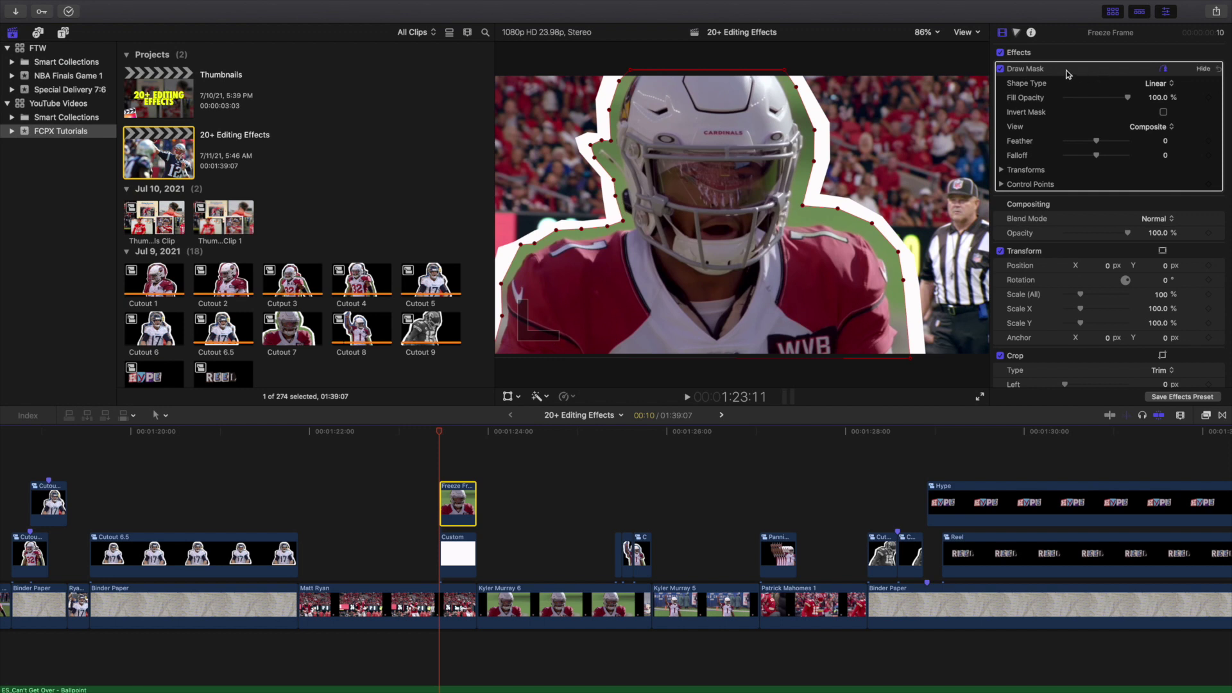
left_click(459, 555)
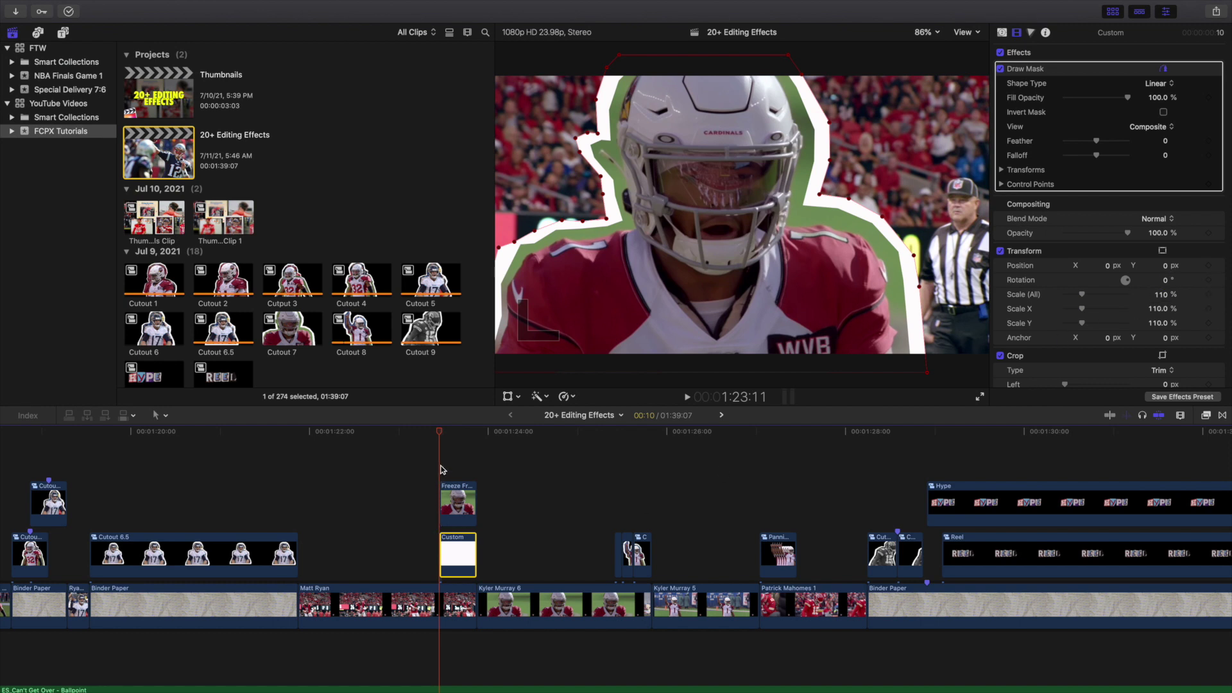
key("super+z")
Fit the whole project in the timeline and play it from the beginning
key("shift+z")
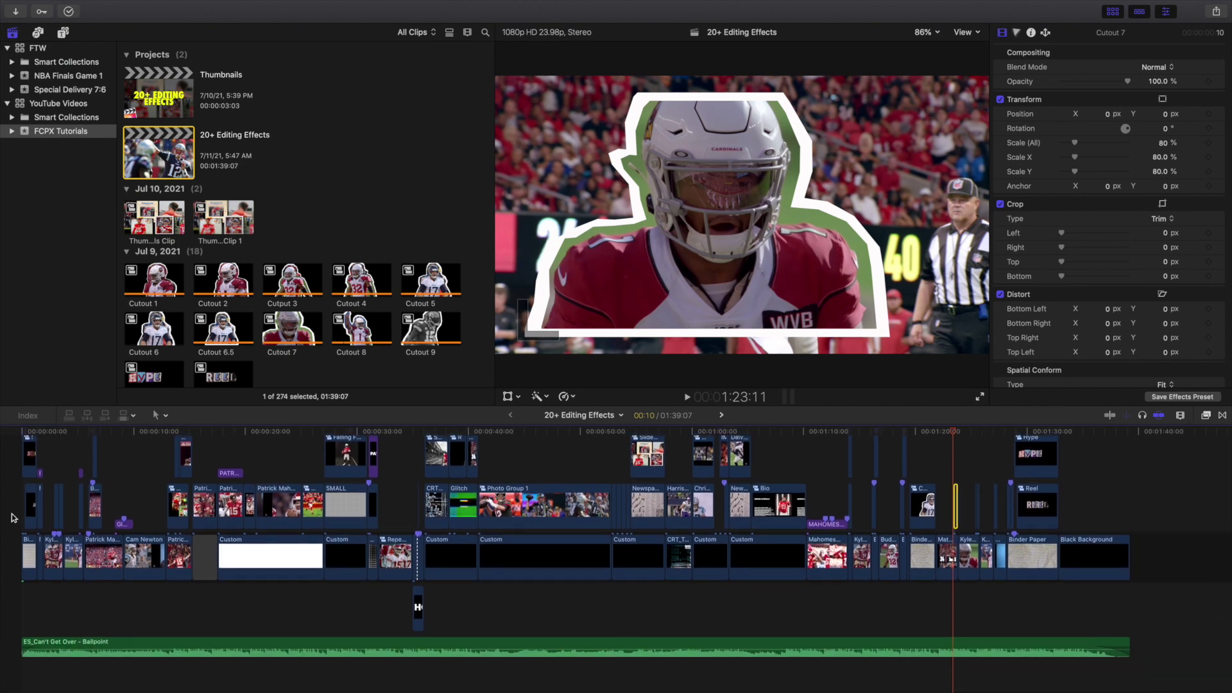
key("Home")
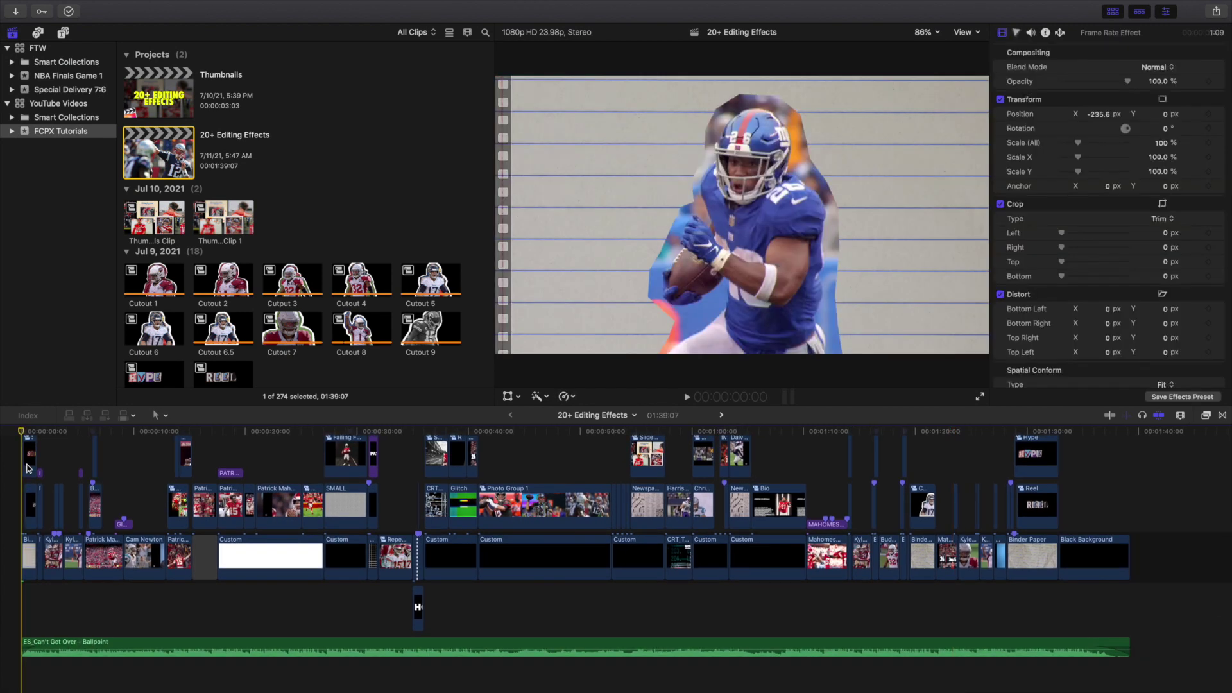
key("space")
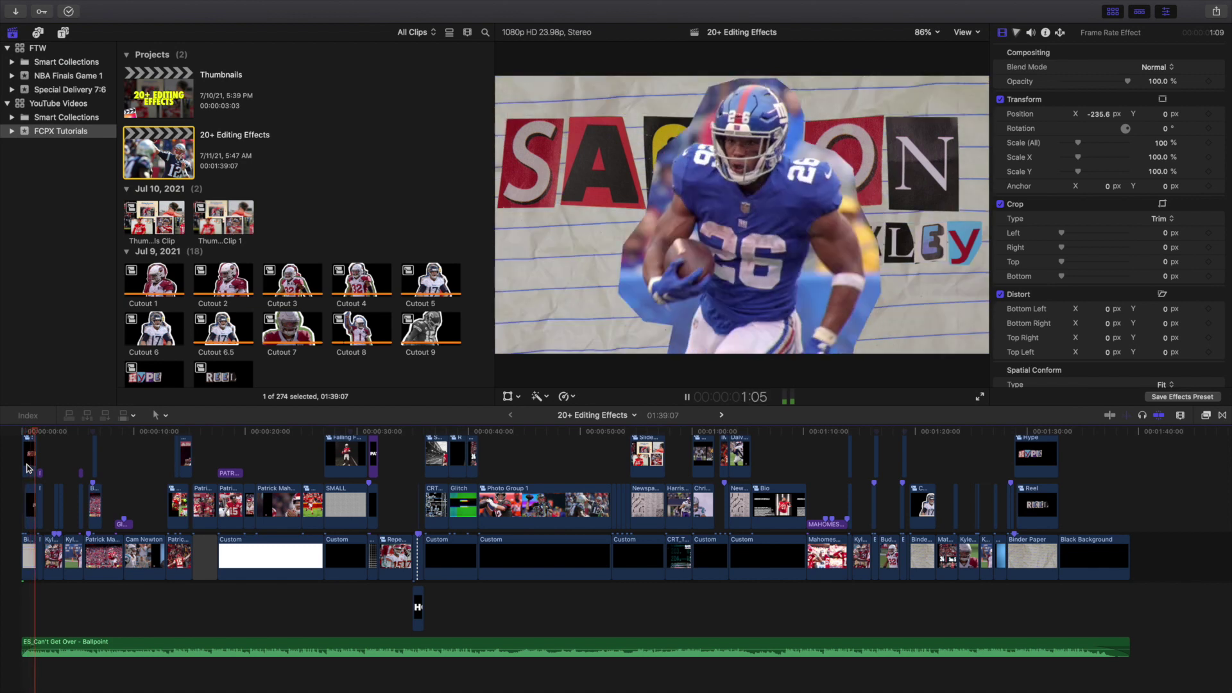